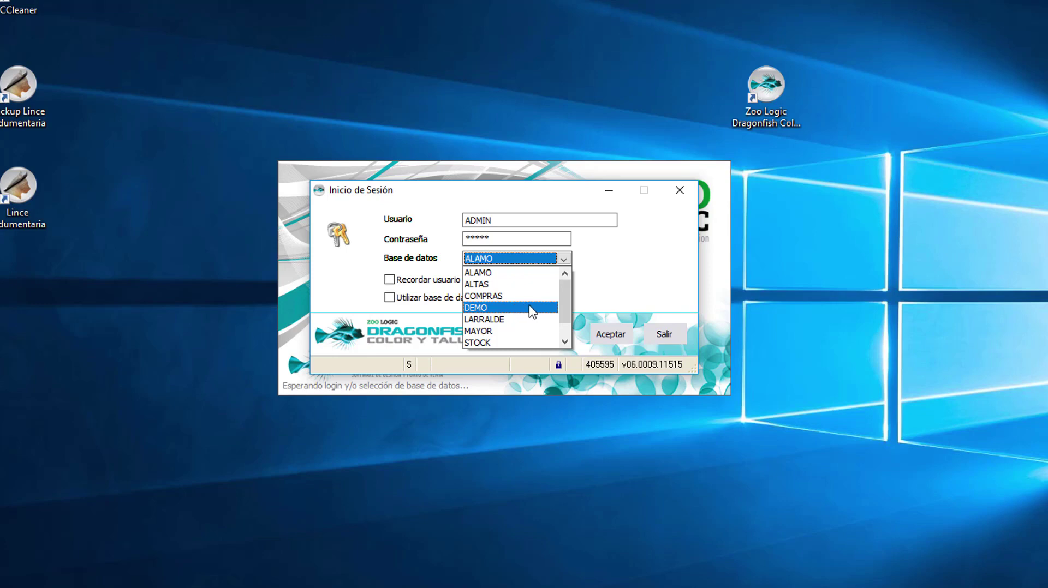
Step: Tick 'Recordar usuario en este equipo' and pick DEMO instead of ALAMO as the login database
click(525, 342)
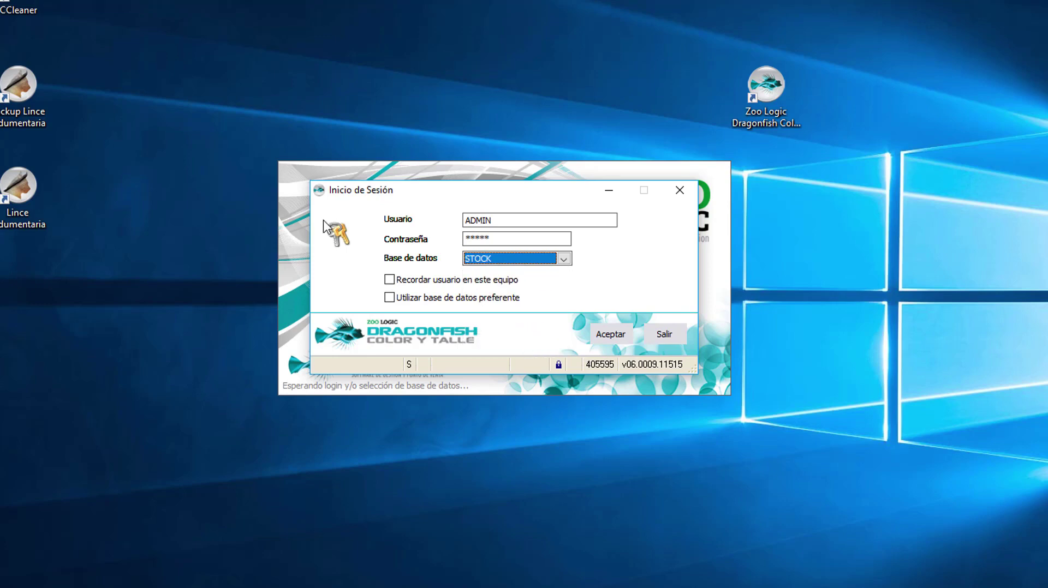
click(437, 279)
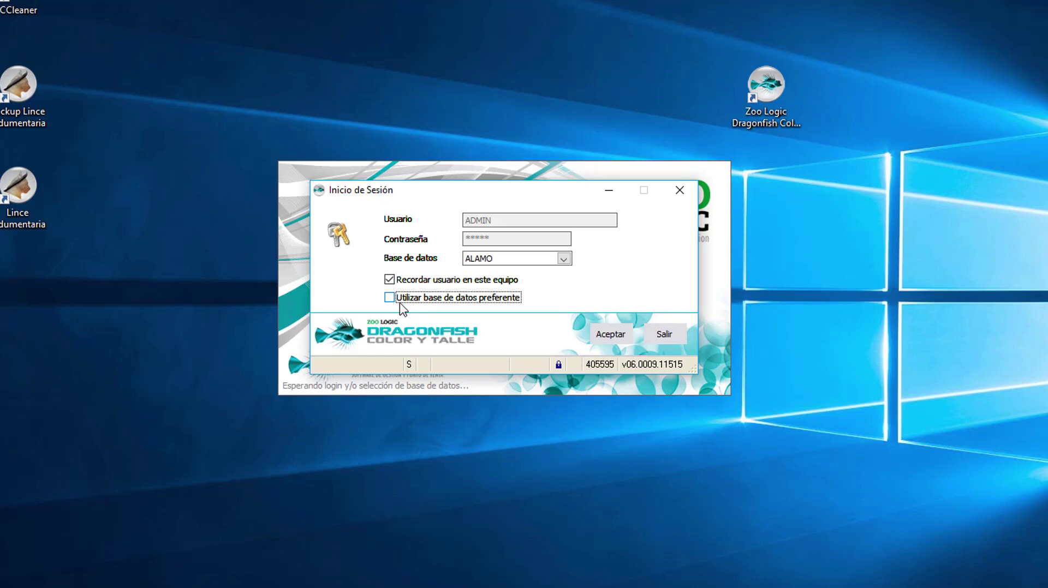
click(532, 263)
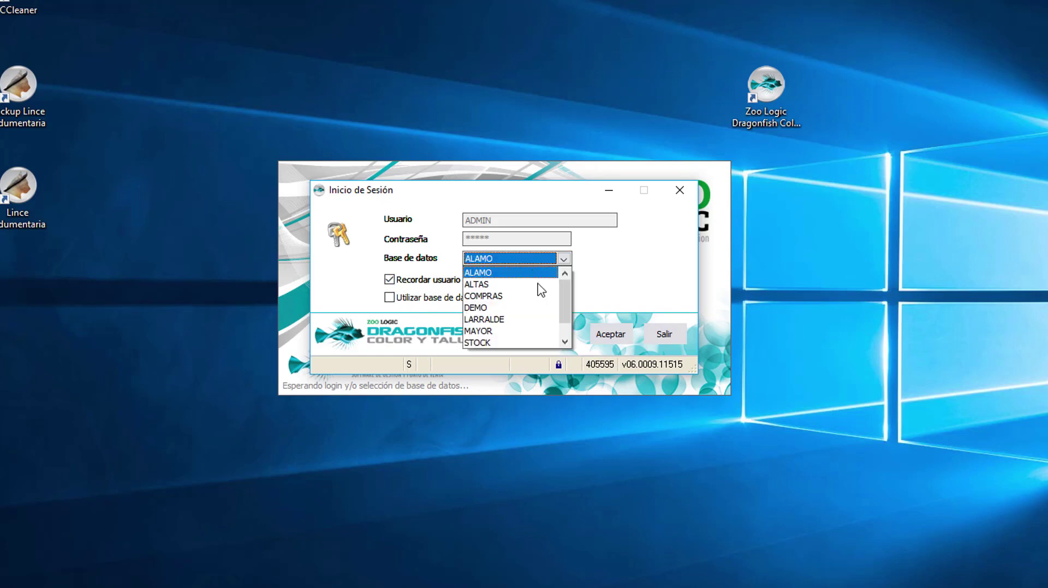
click(525, 309)
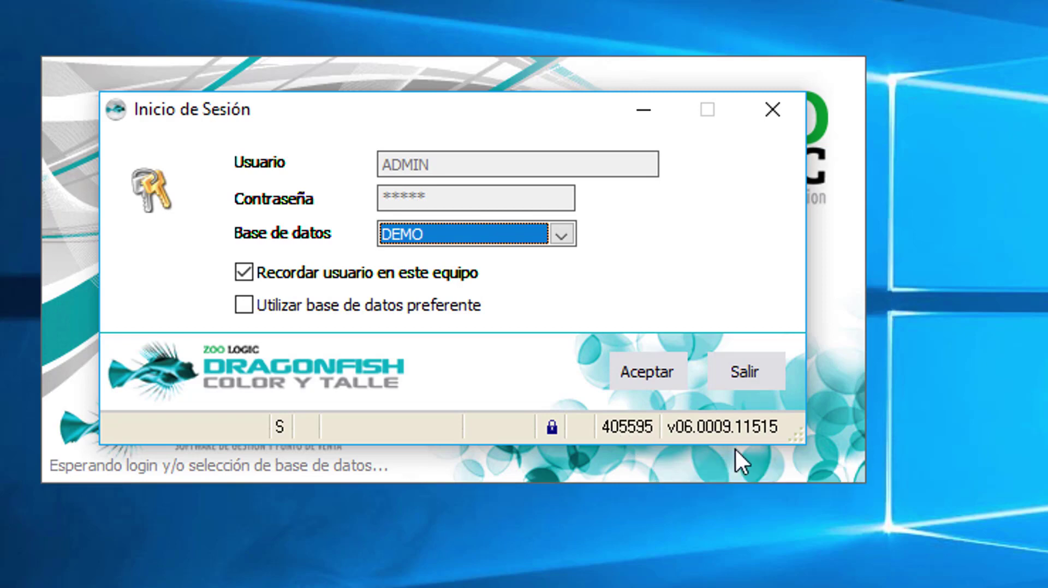
Step: Log in as ADMIN and accept the DEMO database warning
mouse_move(776, 428)
mouse_move(645, 431)
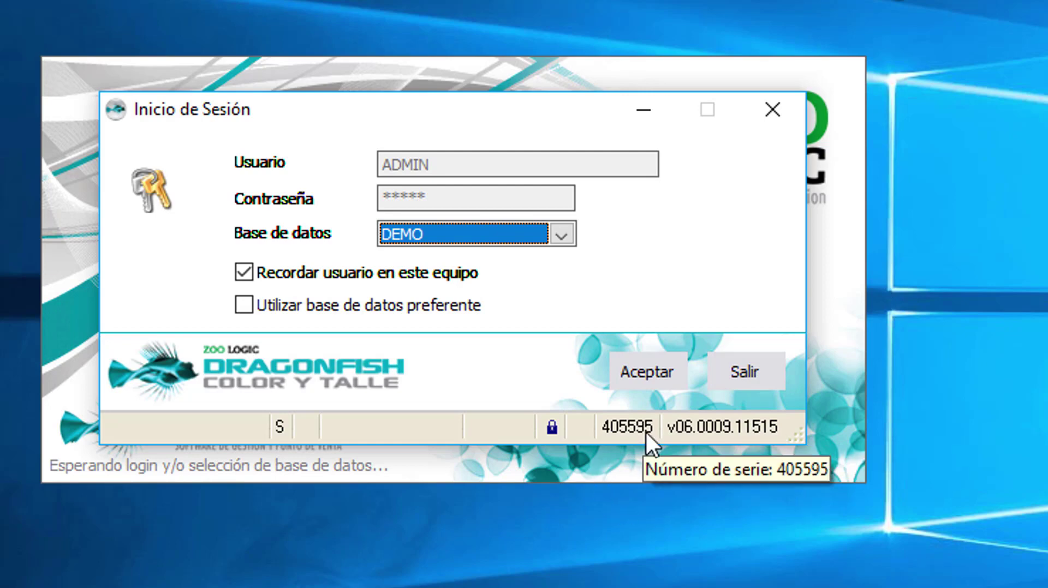
click(640, 382)
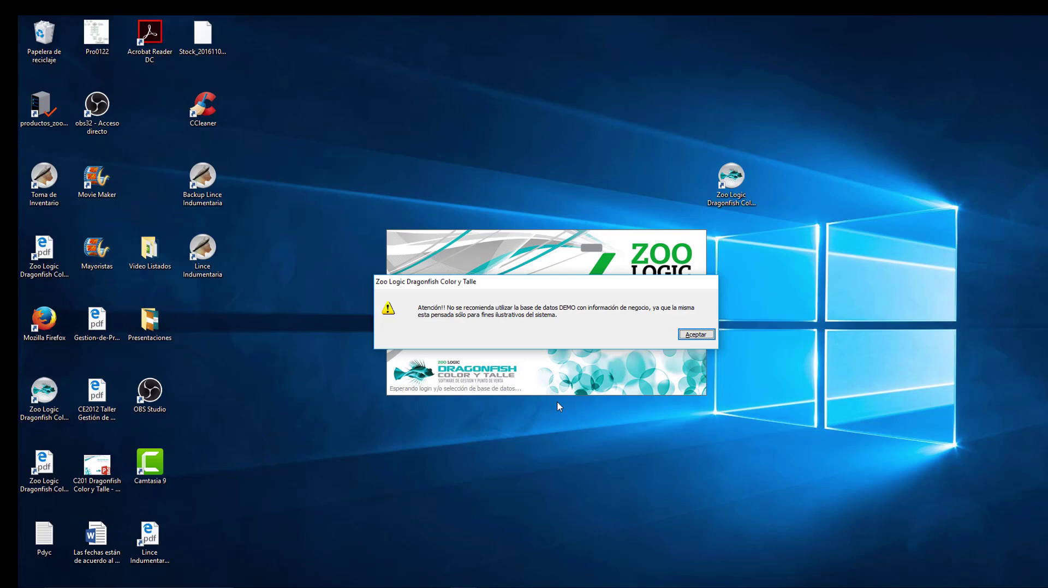
click(682, 338)
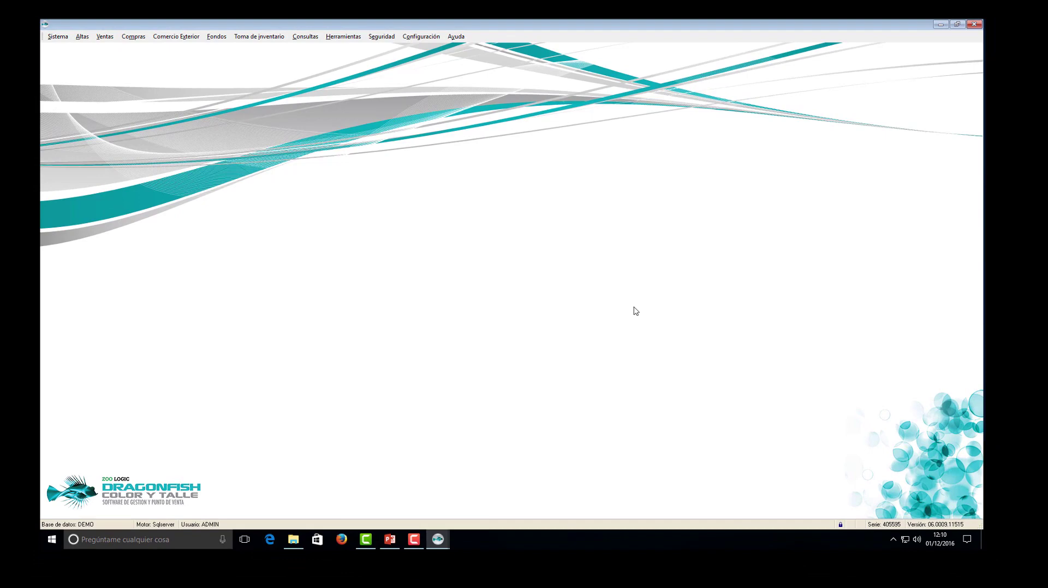
Step: Change the working database to ALAMO through Sistema > Cambiar base de datos
mouse_move(948, 529)
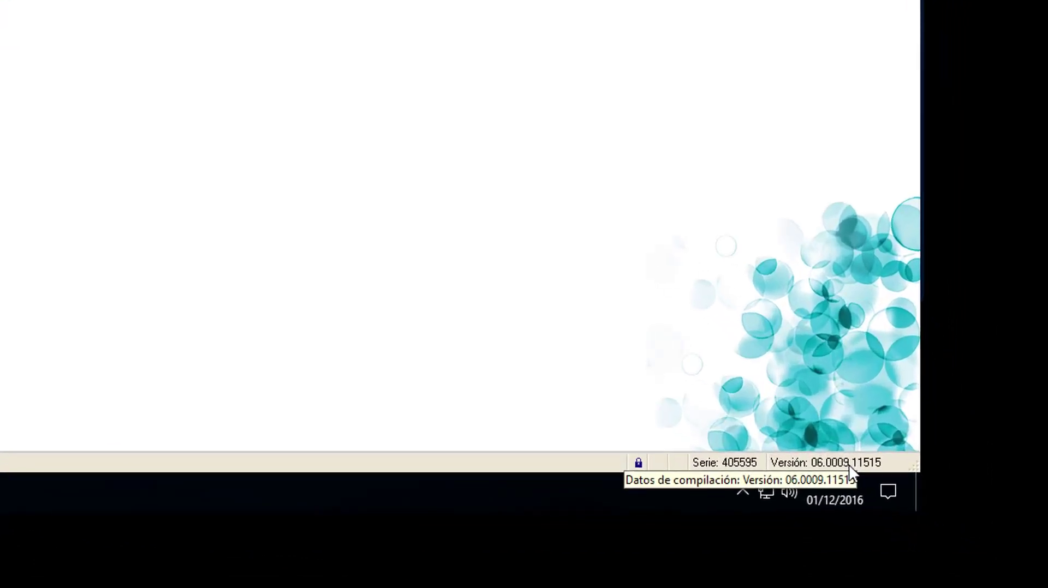
mouse_move(749, 462)
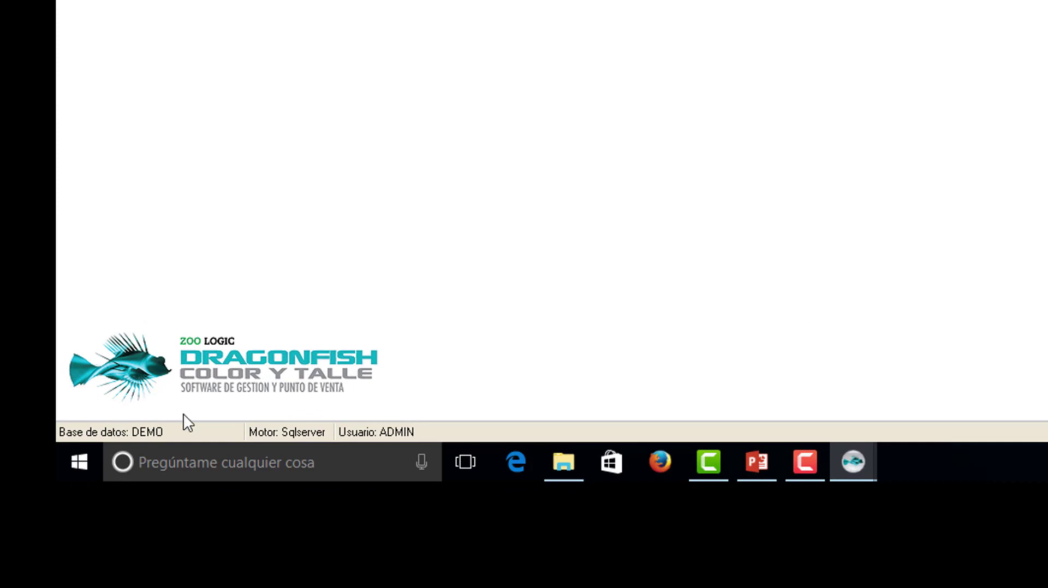
mouse_move(405, 437)
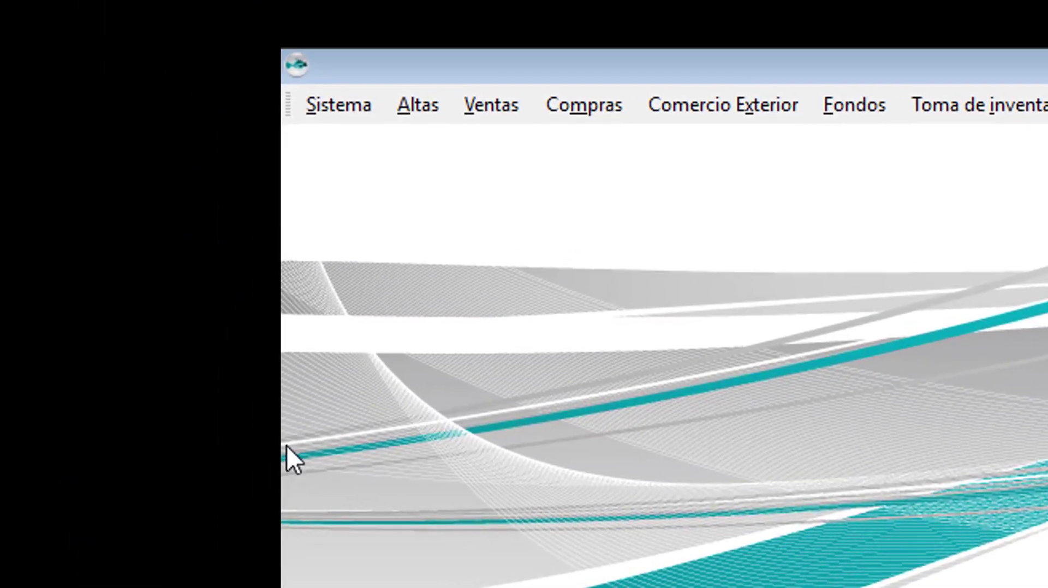
click(330, 111)
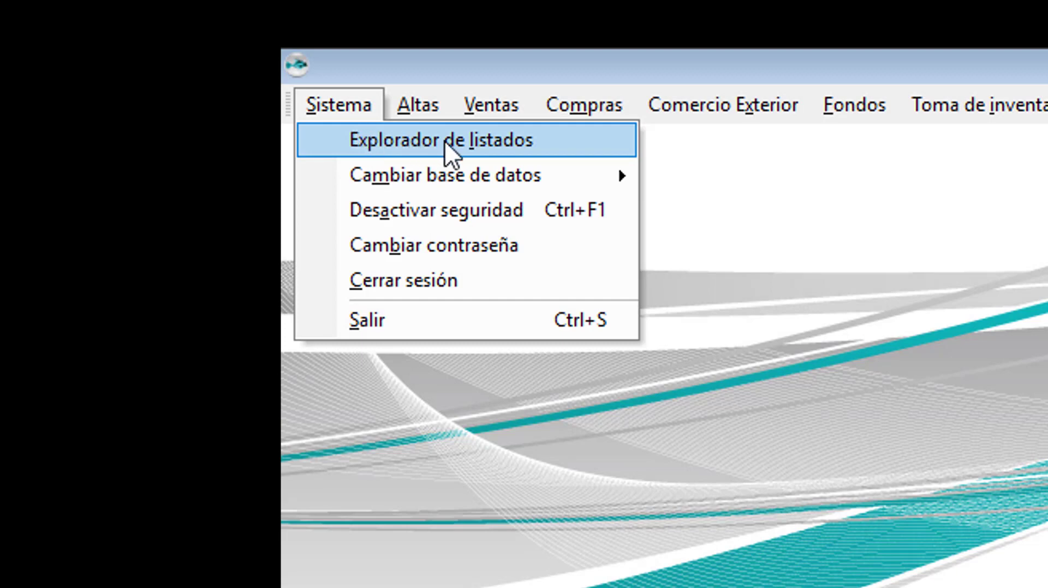
mouse_move(464, 175)
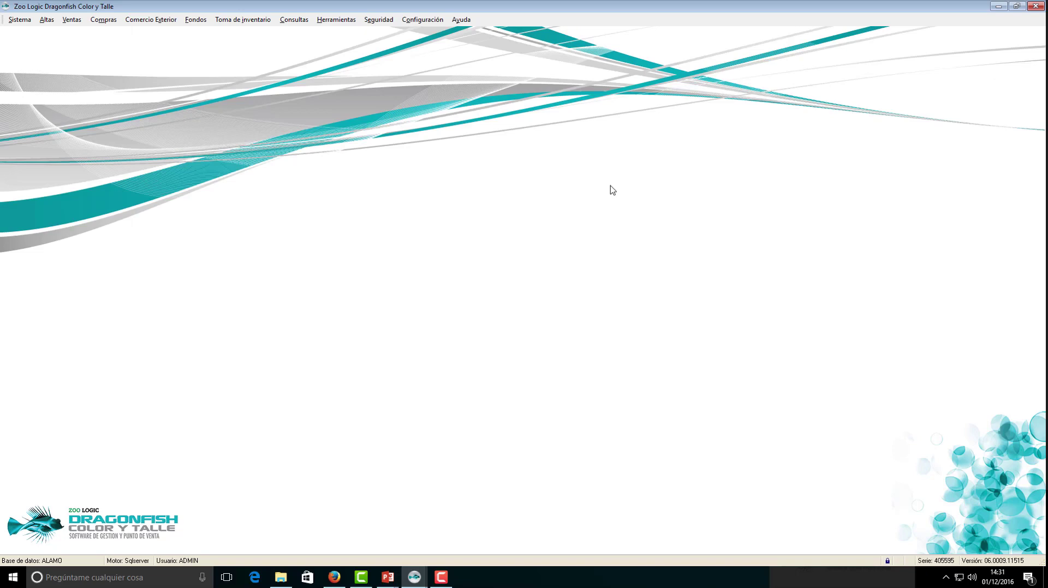
Step: Open Ventas > Movimiento de stock and start new Entrada movement 00000003 dated 01/12/16
click(74, 20)
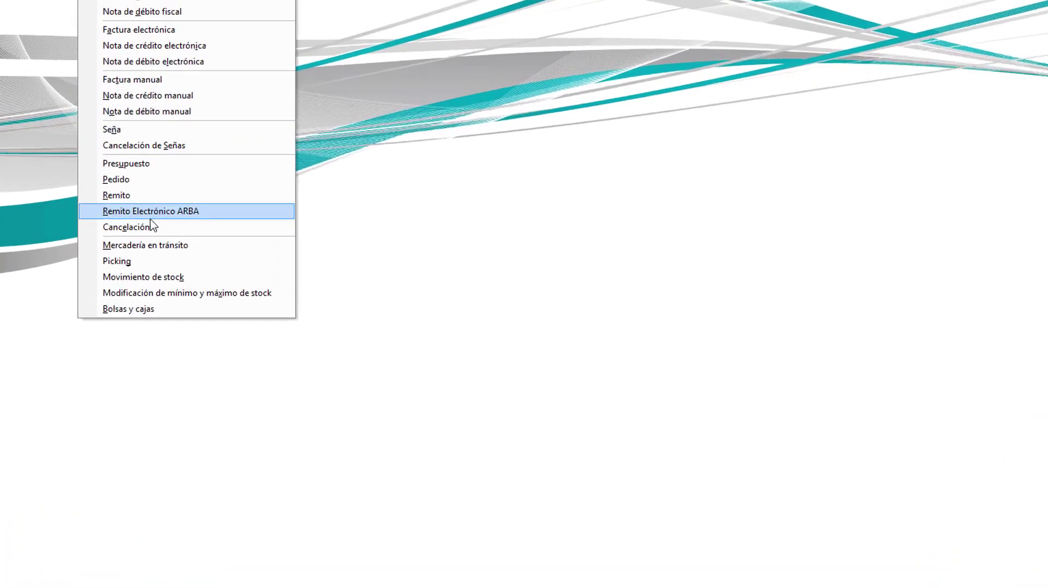
click(176, 278)
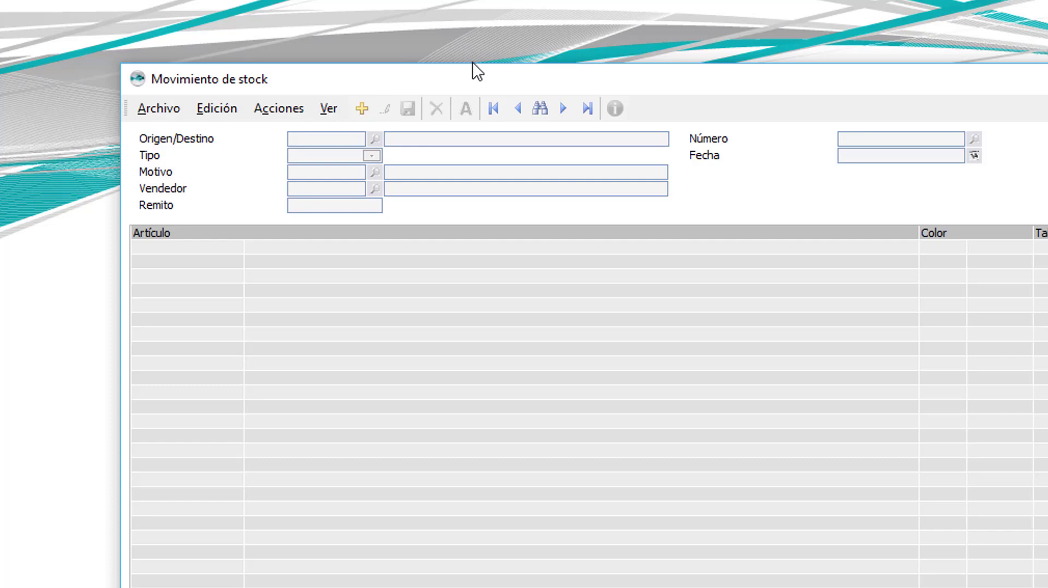
key(ctrl+n)
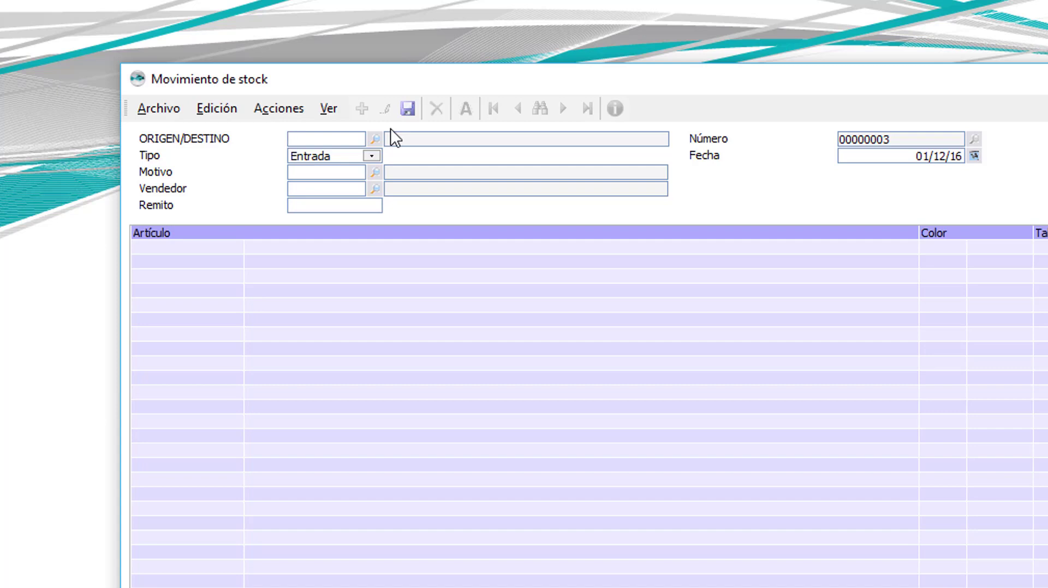
Step: Create origin SIL with description 'Stock Inicial' and apply it to the movement
text(+)
key(Return)
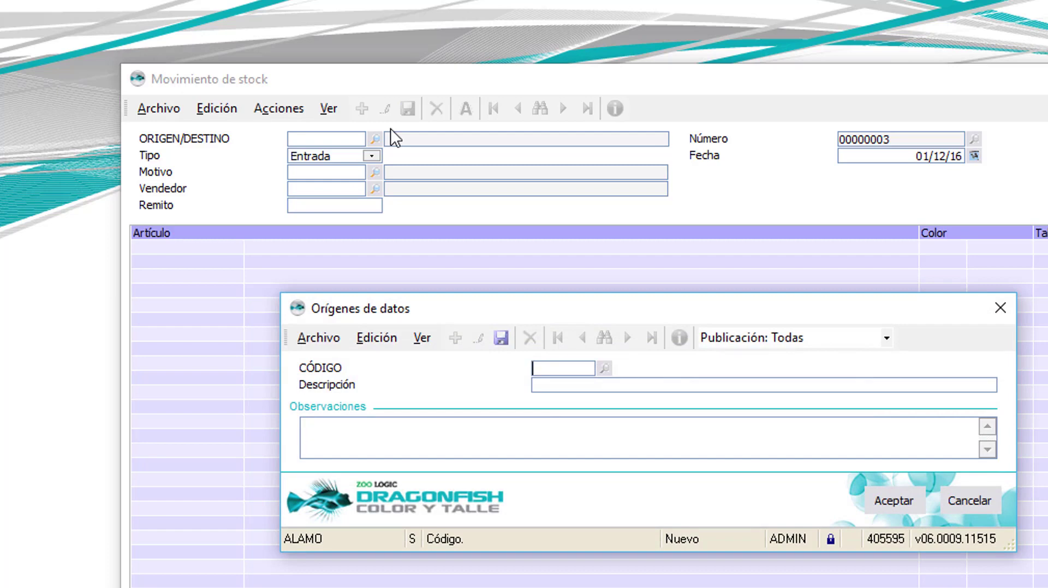
text(SIL)
key(Return)
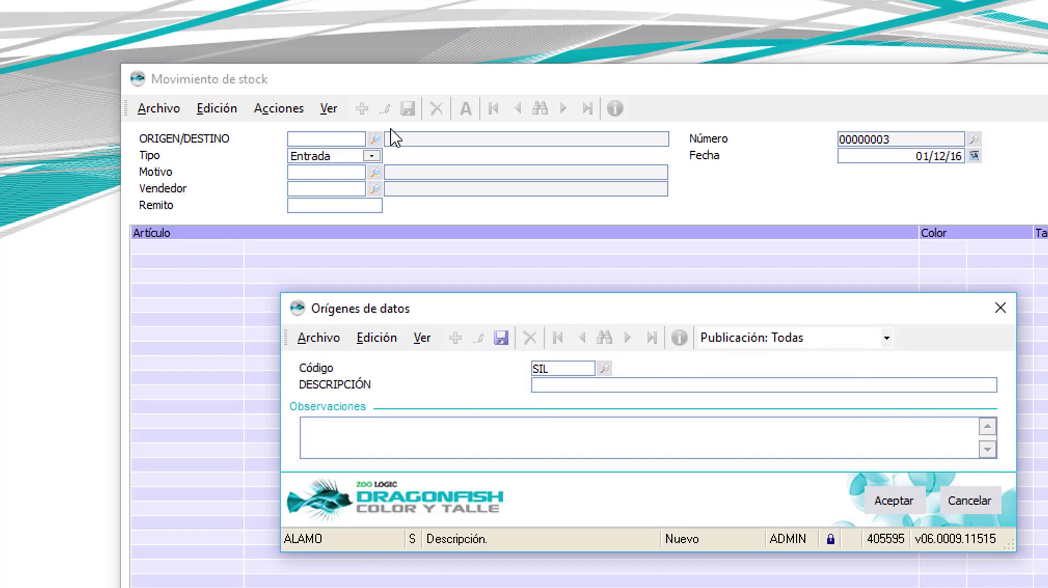
text(Stock Inicial)
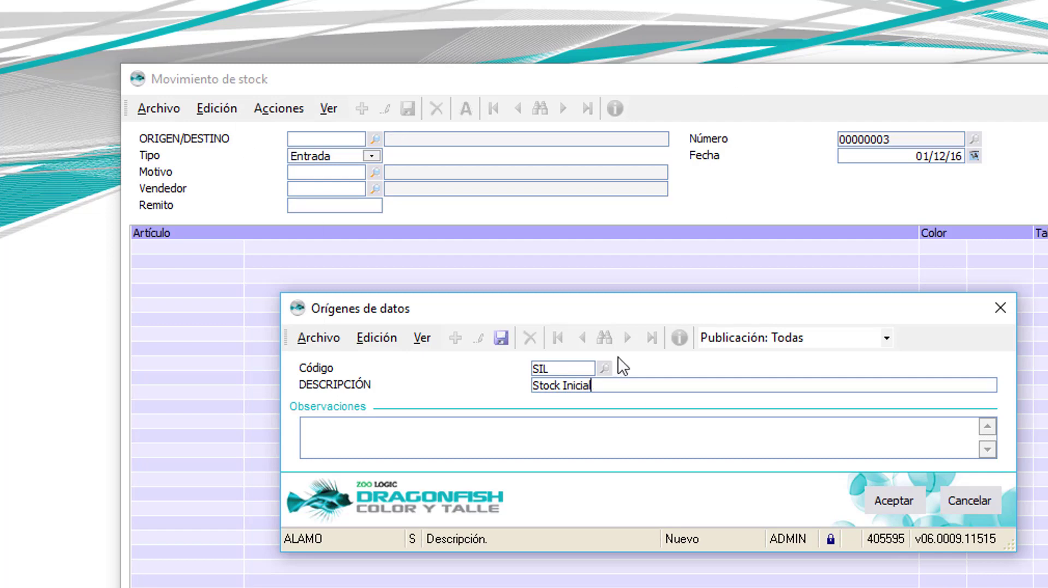
click(895, 497)
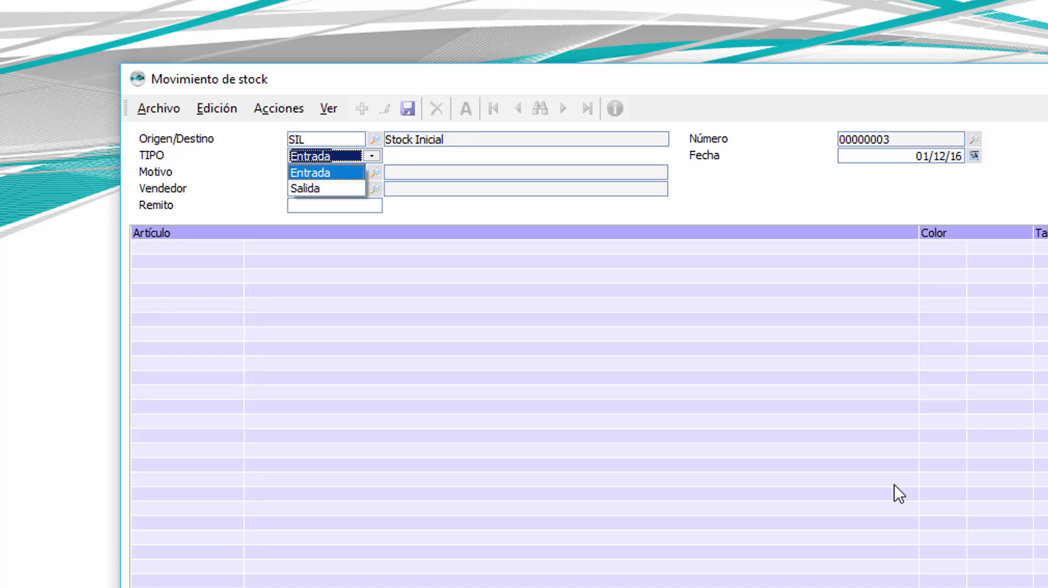
click(310, 174)
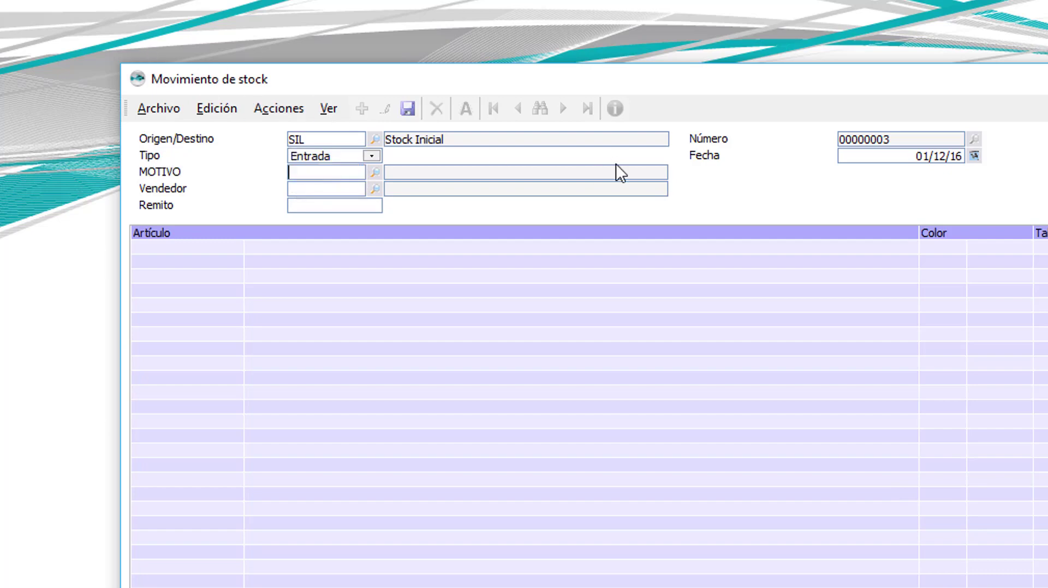
text(+)
key(Return)
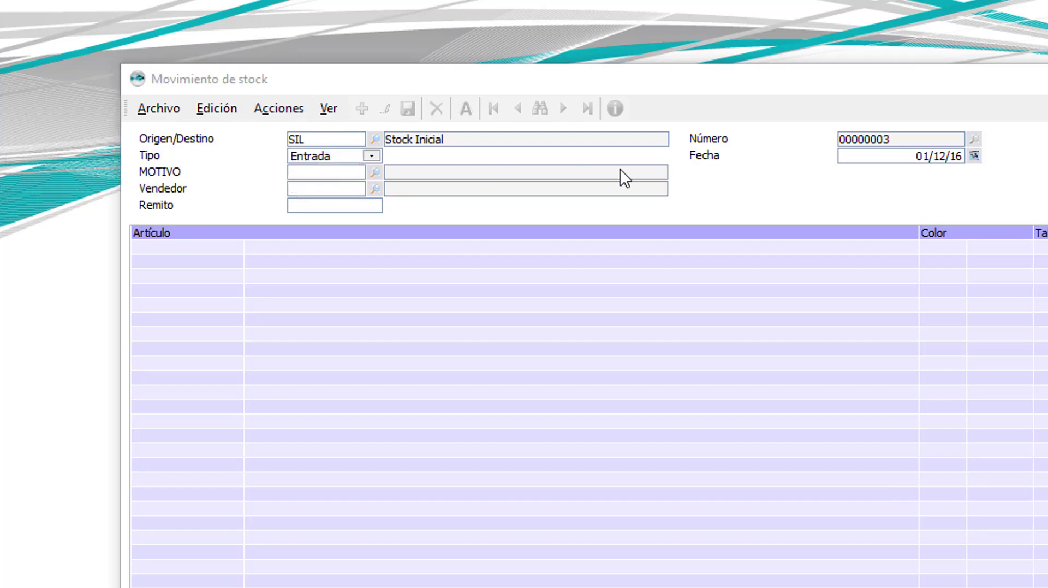
text(SI)
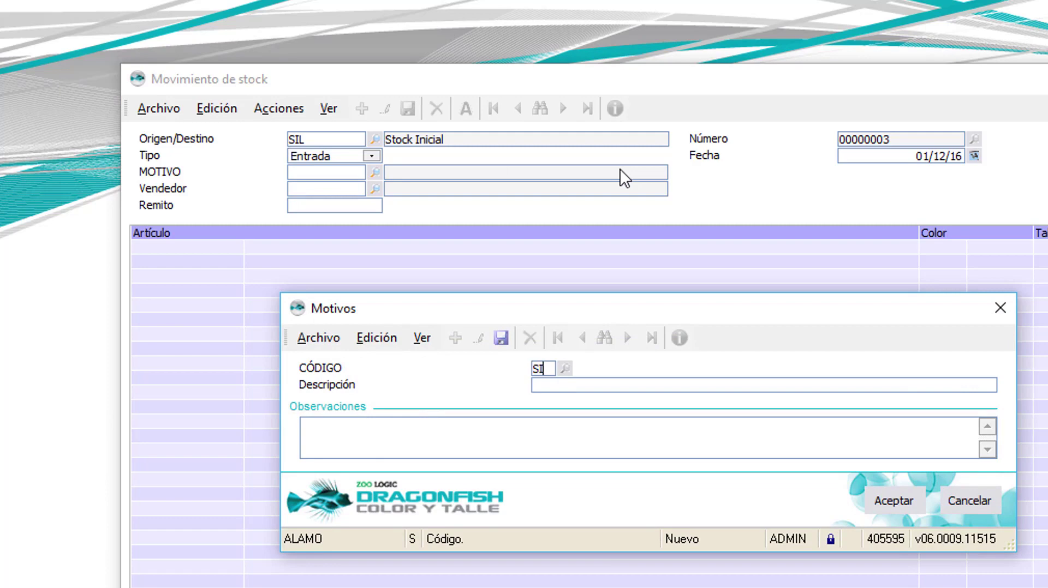
key(Return)
text(Stock)
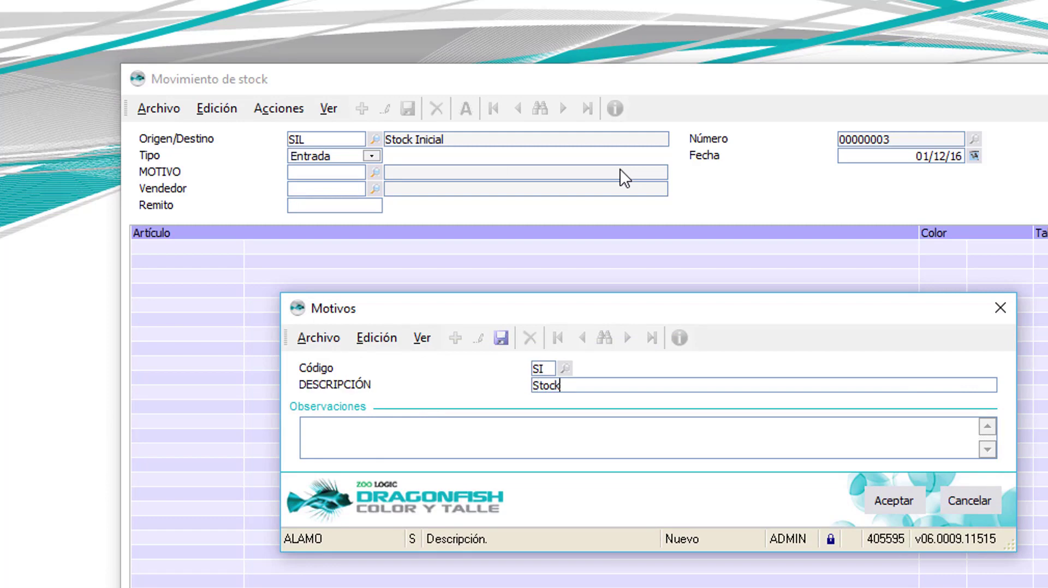
text( Inicial)
key(Return)
key(Tab)
key(Return)
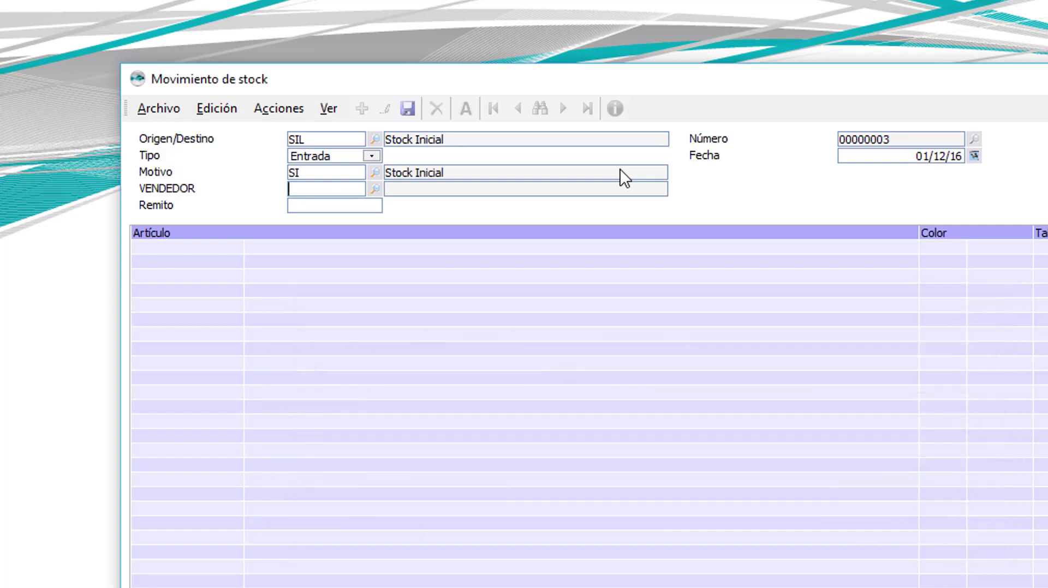
text(01)
key(Return)
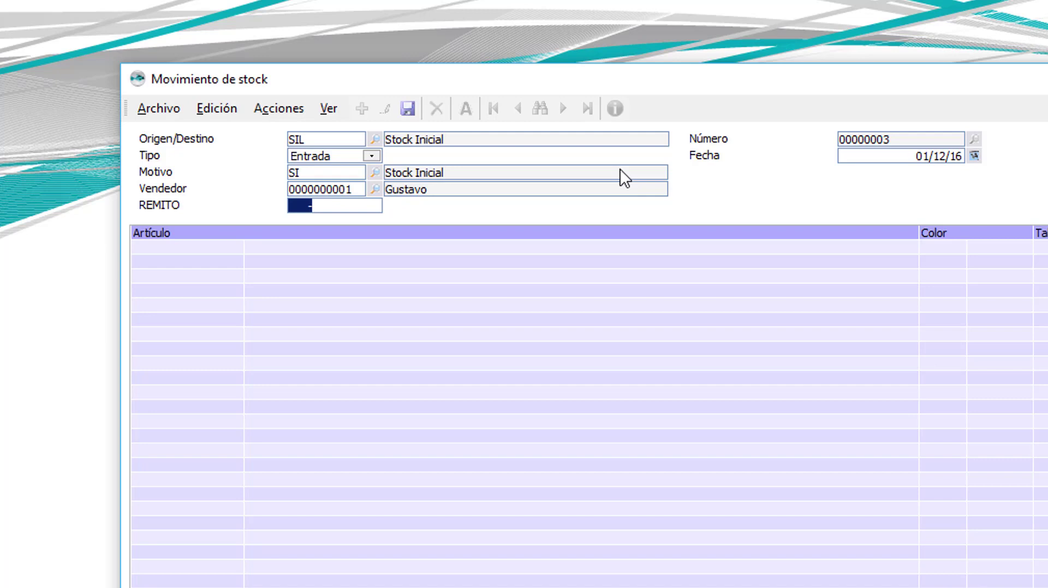
Step: Move past the remito and date fields to the grid's first Artículo row
key(Tab)
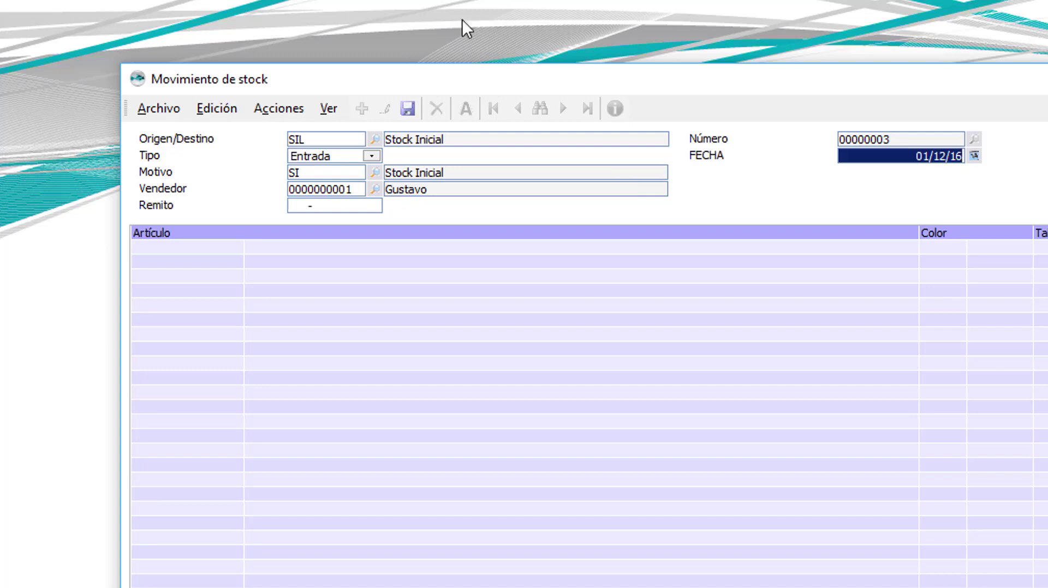
key(Tab)
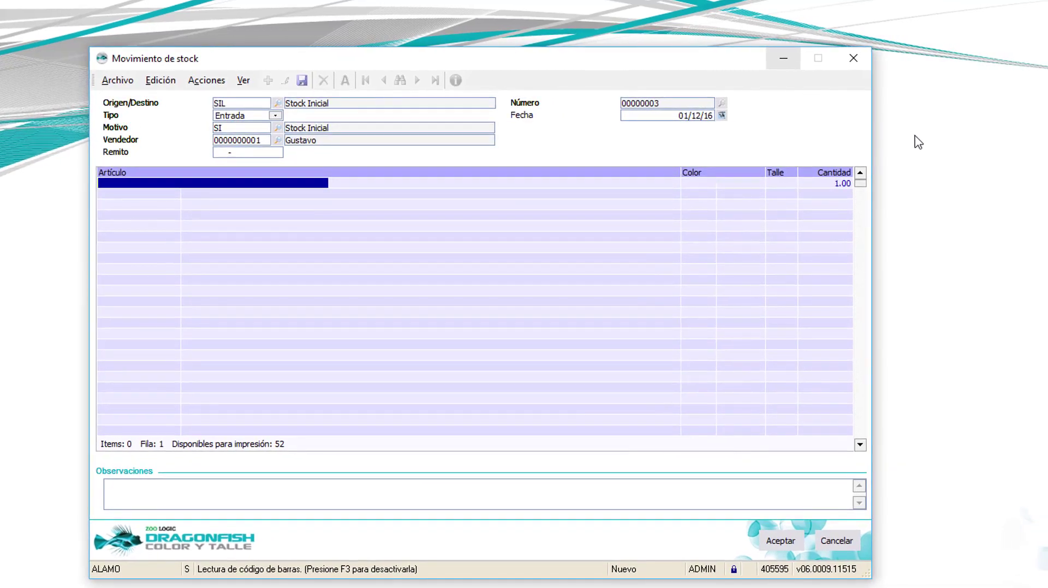
Step: Turn off barcode reading with F3 and enter ?? in Artículo for the advanced search
key(F3)
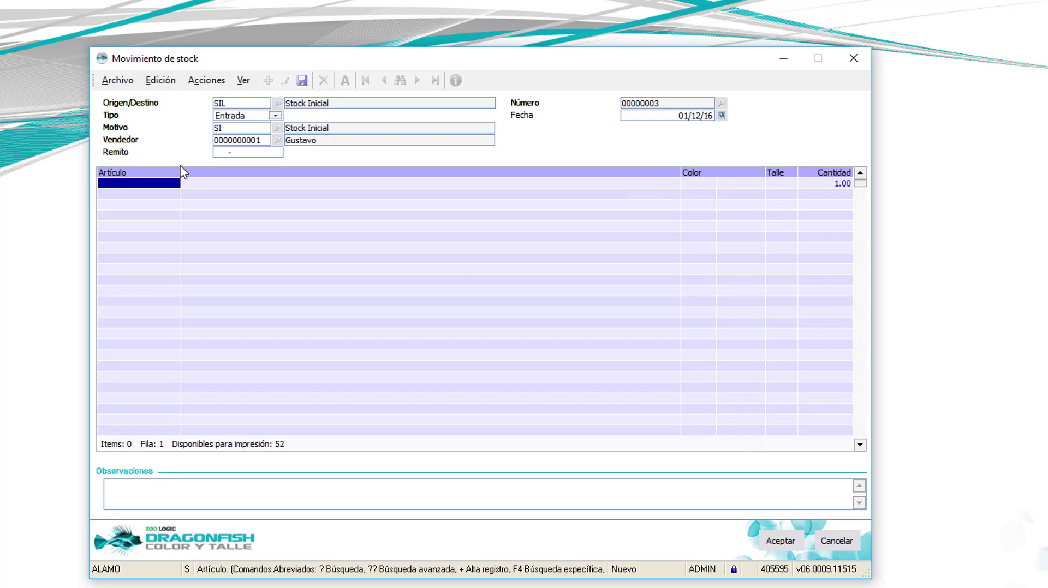
text(??)
key(Return)
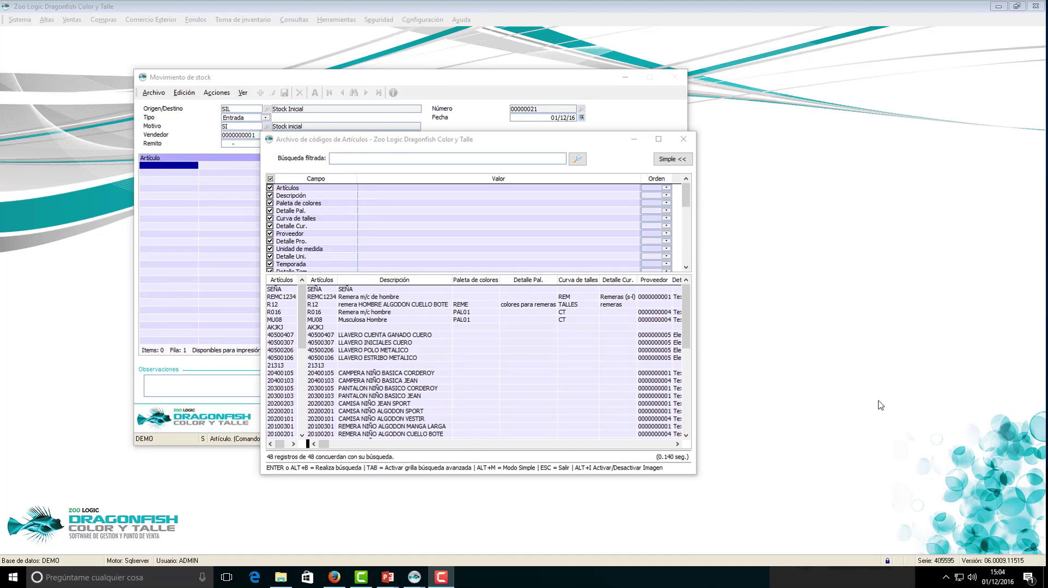
Step: Filter articles by description 'remera' and put R016, Remera m/c hombre, on the first line
click(412, 195)
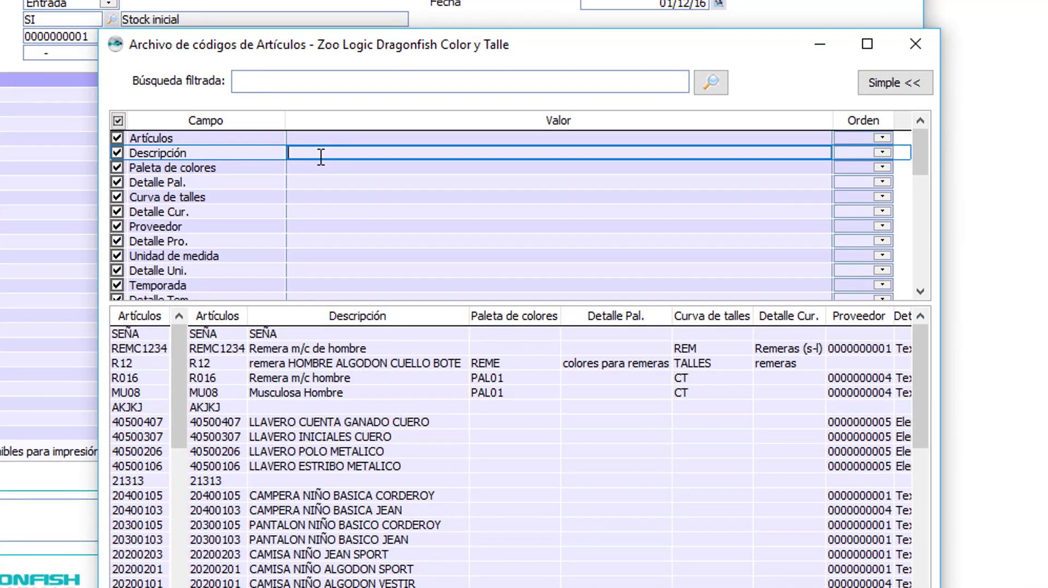
text(remera)
click(717, 79)
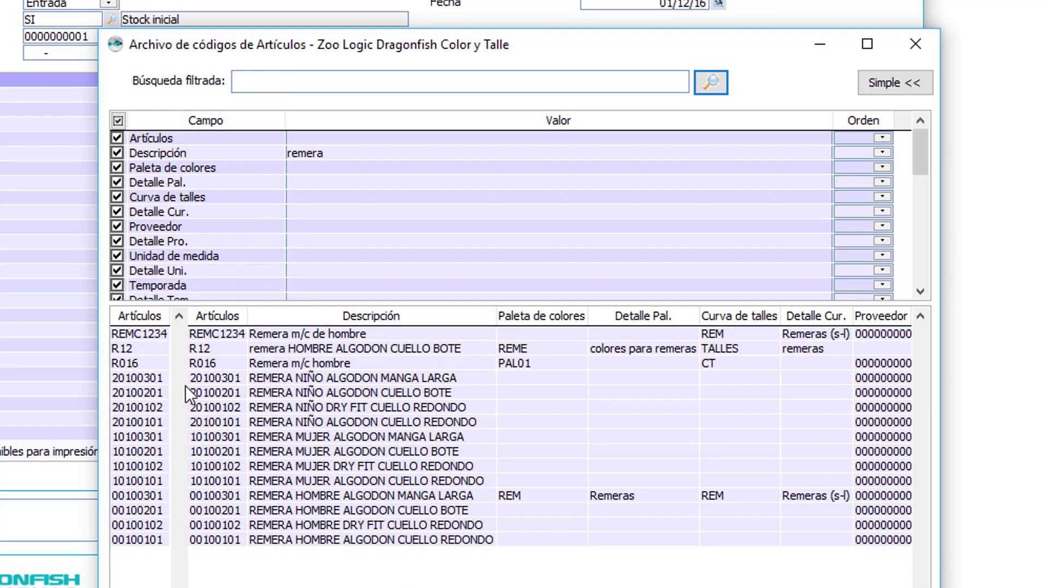
click(309, 363)
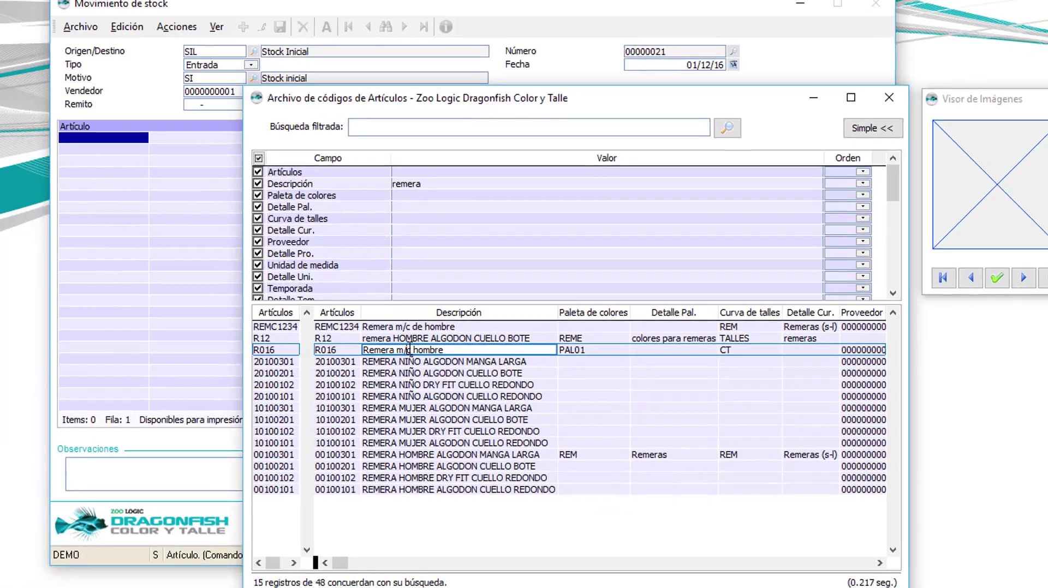
double_click(308, 363)
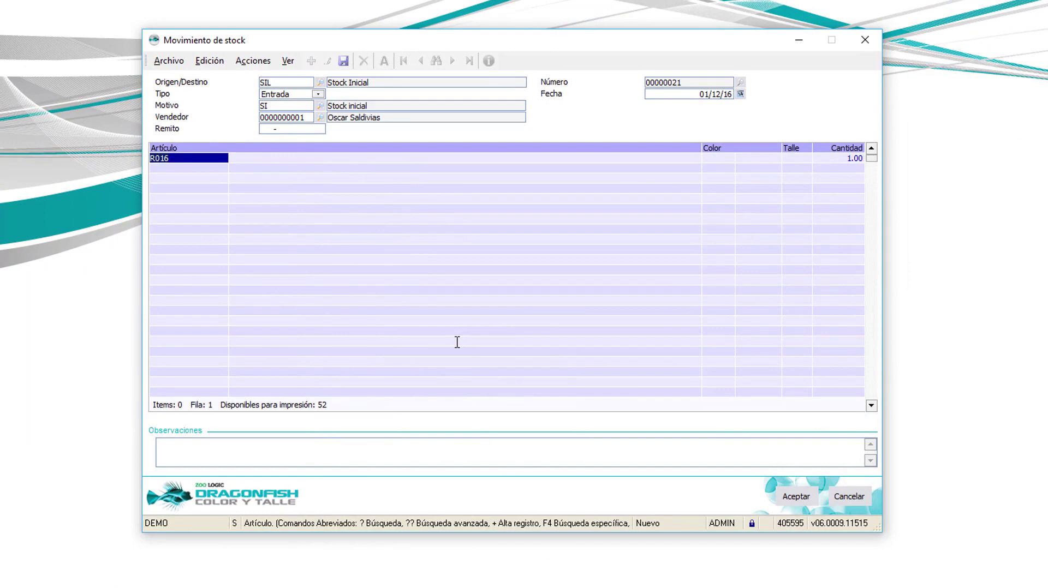
Step: Set the R016 line's colour to CO01 AZUL from the colour list
key(Return)
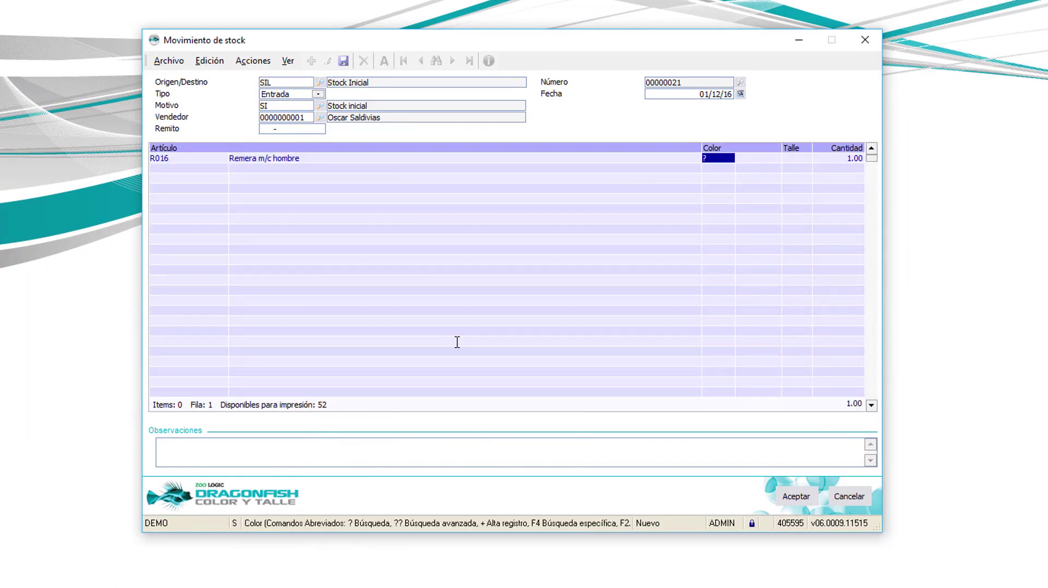
text(?)
key(Return)
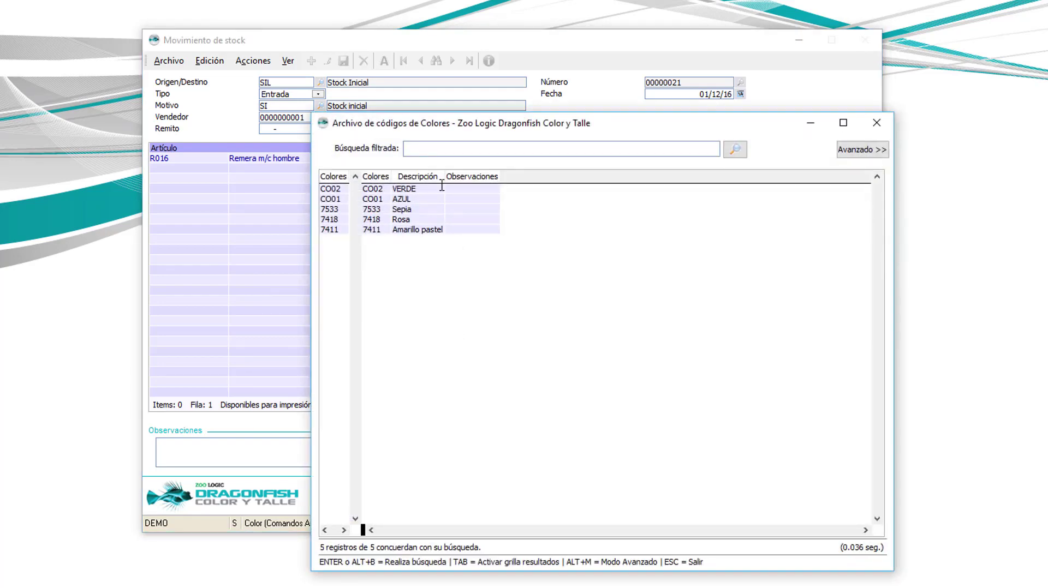
click(413, 199)
key(Return)
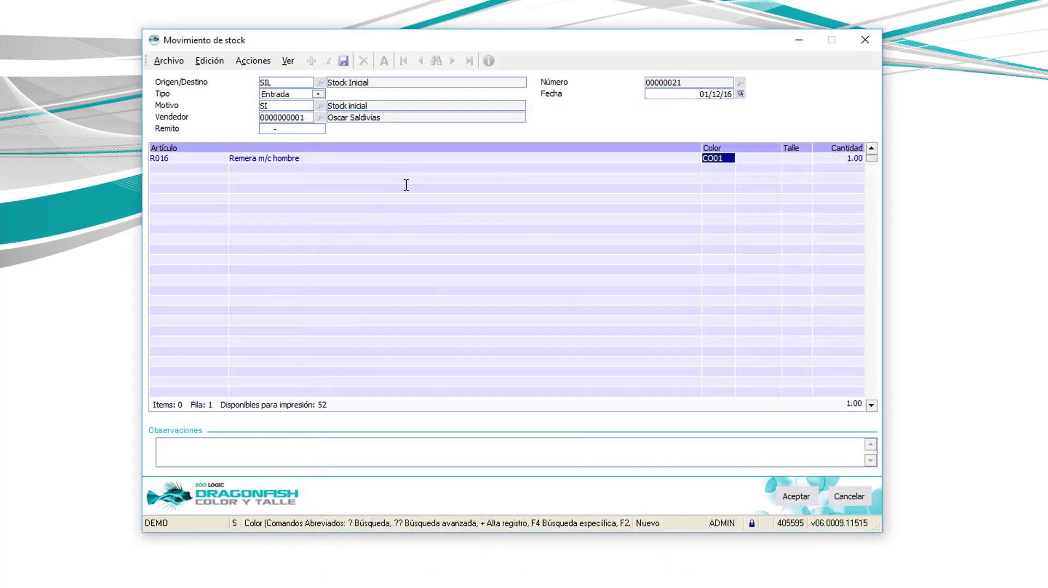
Step: Choose size L and enter quantity 5 for the R016 line
key(Return)
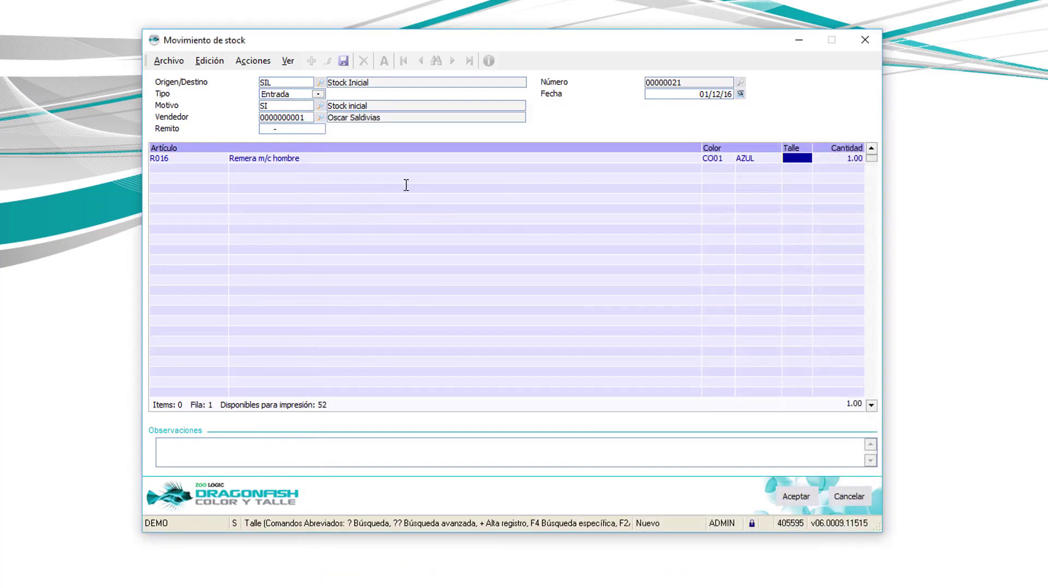
text(??)
key(Return)
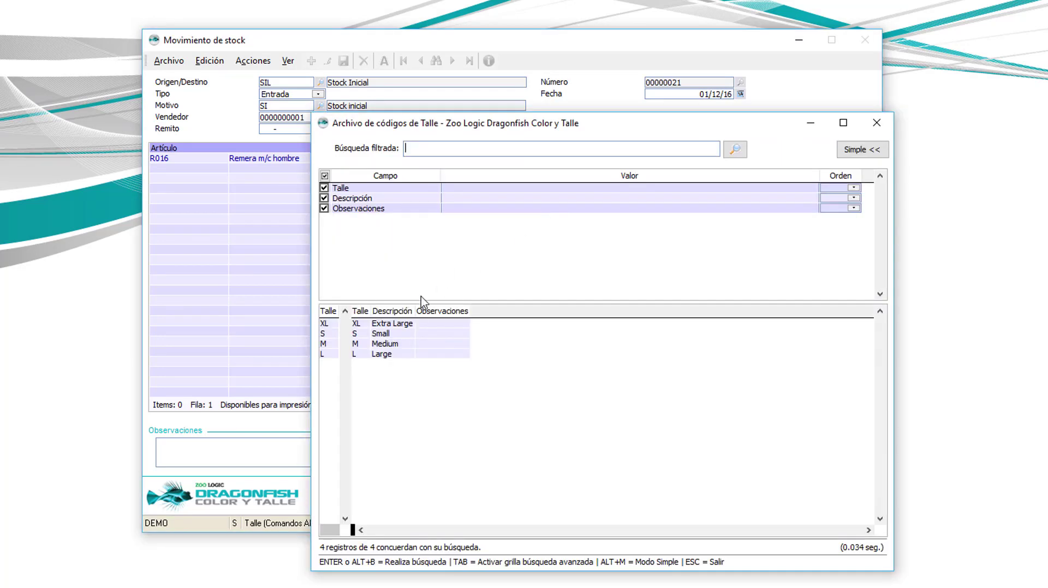
click(390, 355)
key(Return)
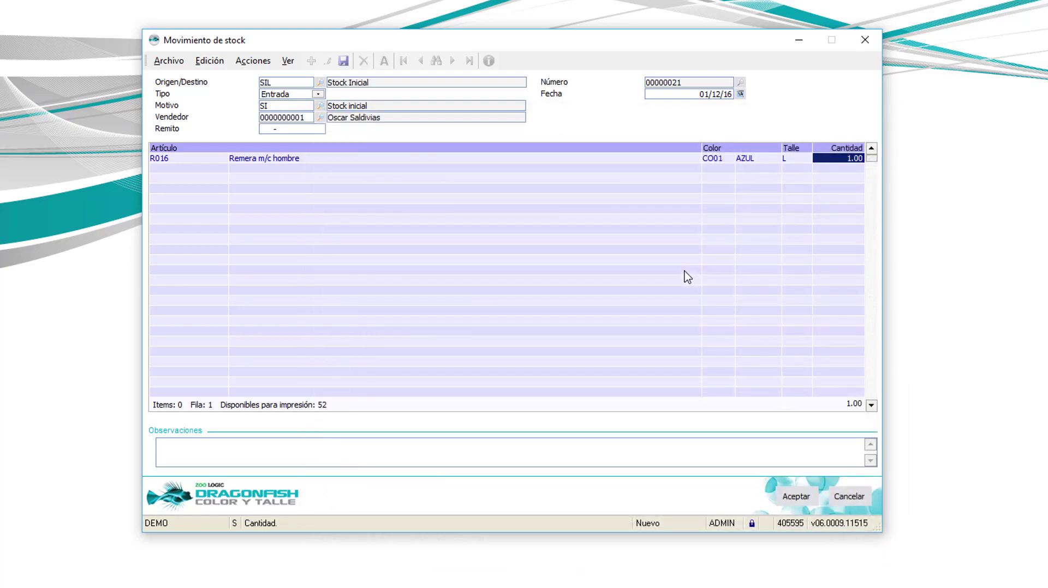
text(5 .)
key(Return)
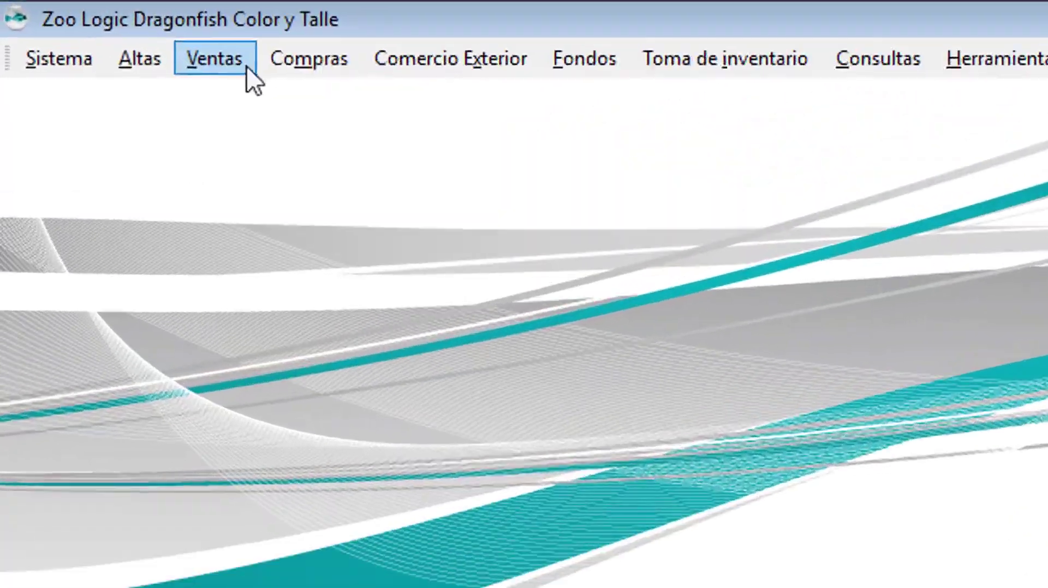
Step: Open the Movimiento de stock form and start new movement 00000006
click(247, 65)
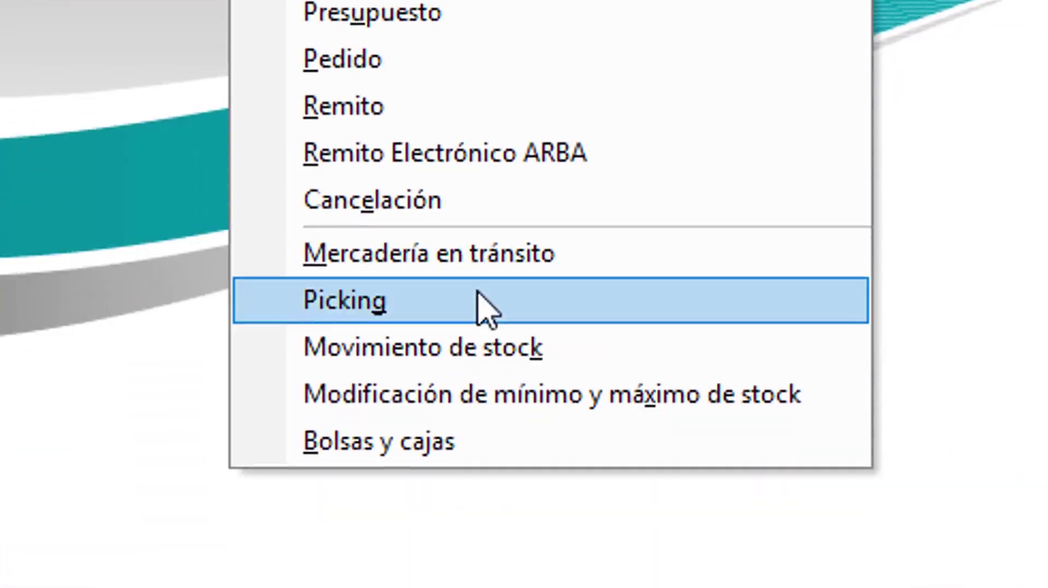
click(540, 349)
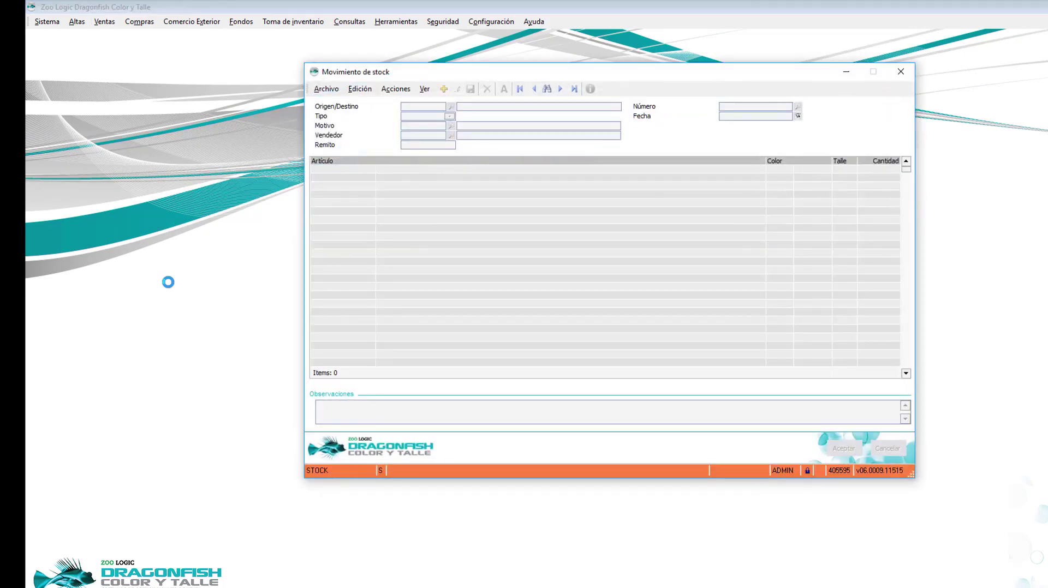
click(444, 89)
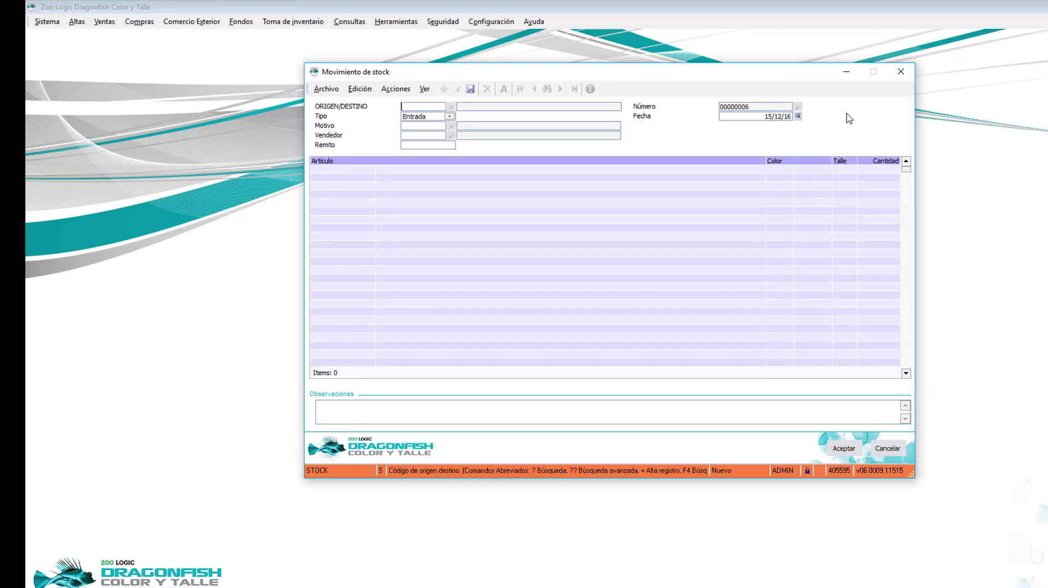
Step: Set origin AJ (Ajuste de stock) and movement type Salida
text(AJ)
key(Return)
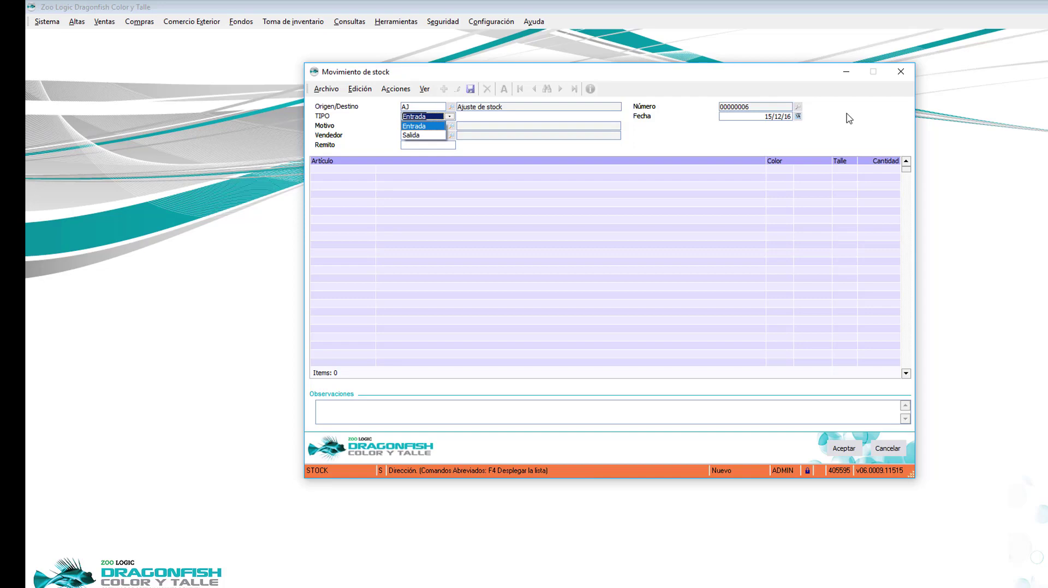
key(Down)
key(Return)
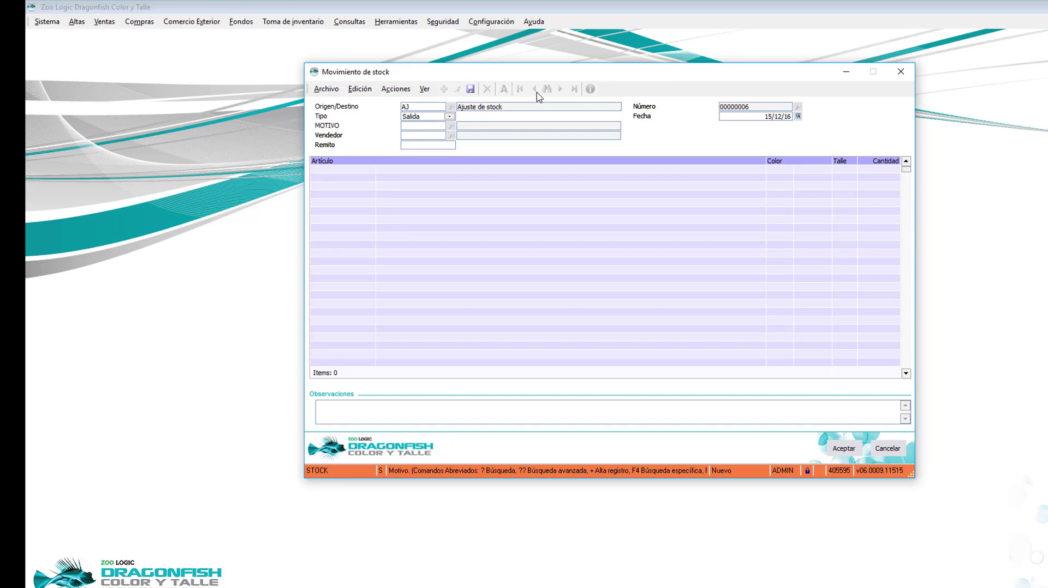
Step: Enter article R016 on the first item line
key(Tab)
key(Tab)
key(Tab)
key(Tab)
text(R016)
key(Tab)
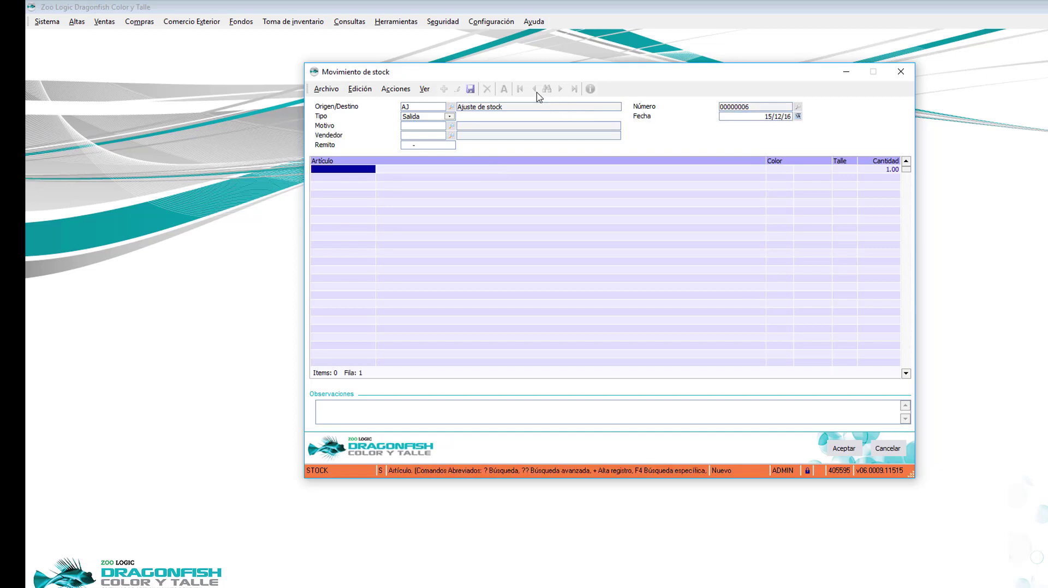
text(R016)
key(Tab)
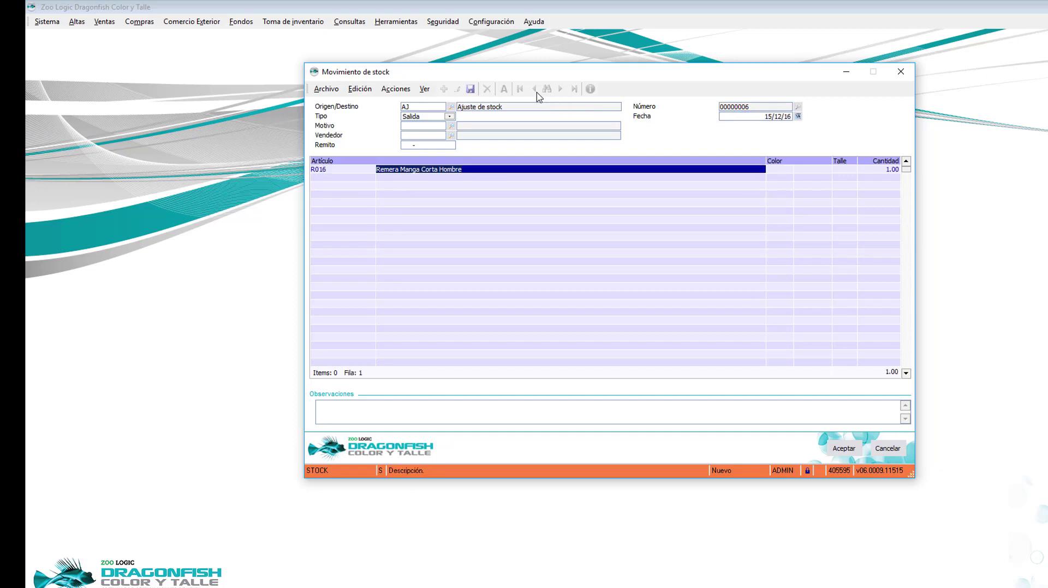
key(Tab)
Step: Give the R016 line colour ROSA, size S and quantity 5, then save the movement
text(?)
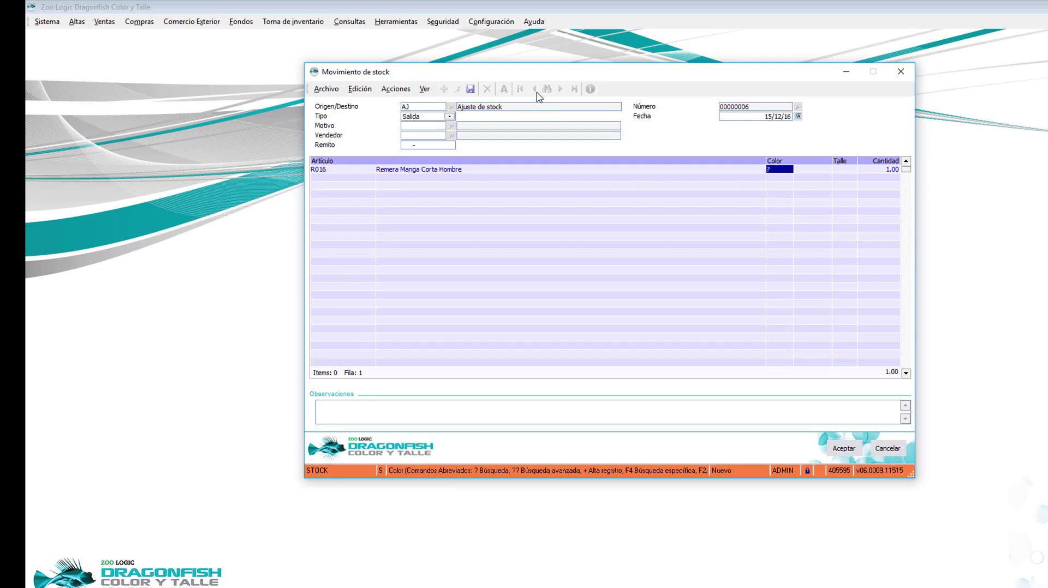
key(Return)
key(Down)
key(Return)
key(Tab)
text(S)
key(Tab)
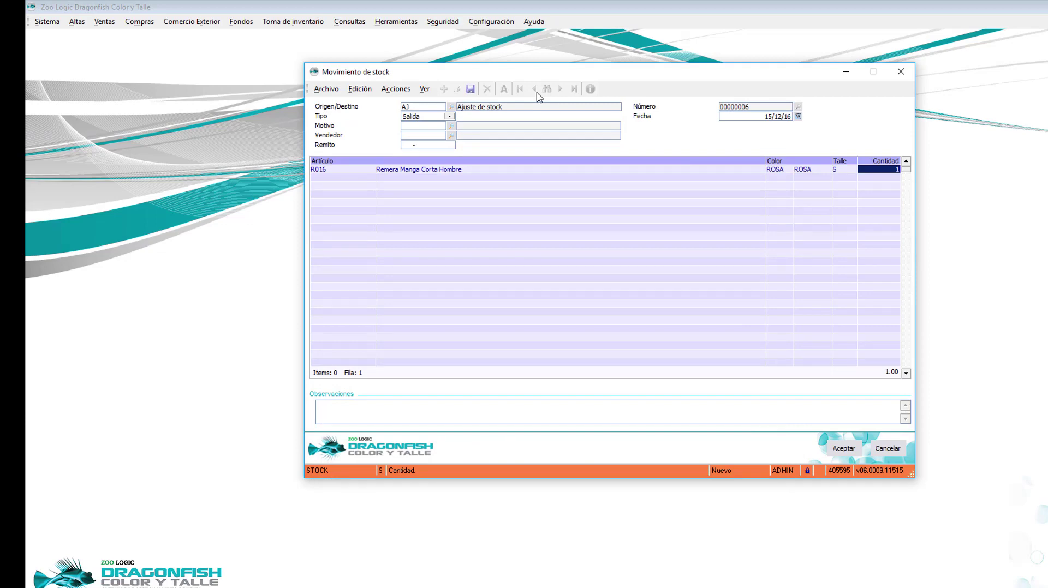
text(5)
key(Return)
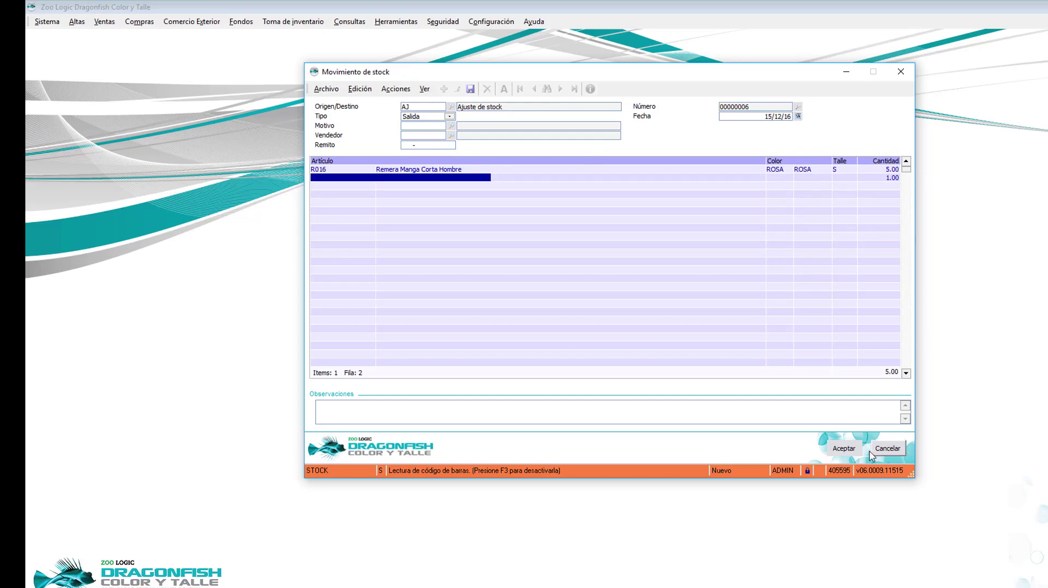
click(843, 449)
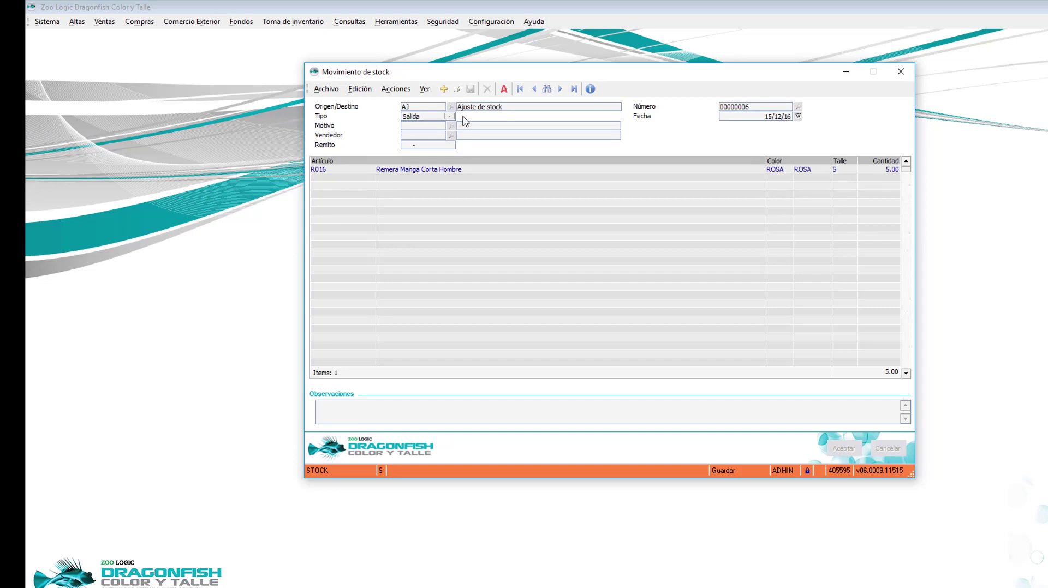
Step: Close the saved movement and start new stock movement 00000007 from Ventas
click(900, 71)
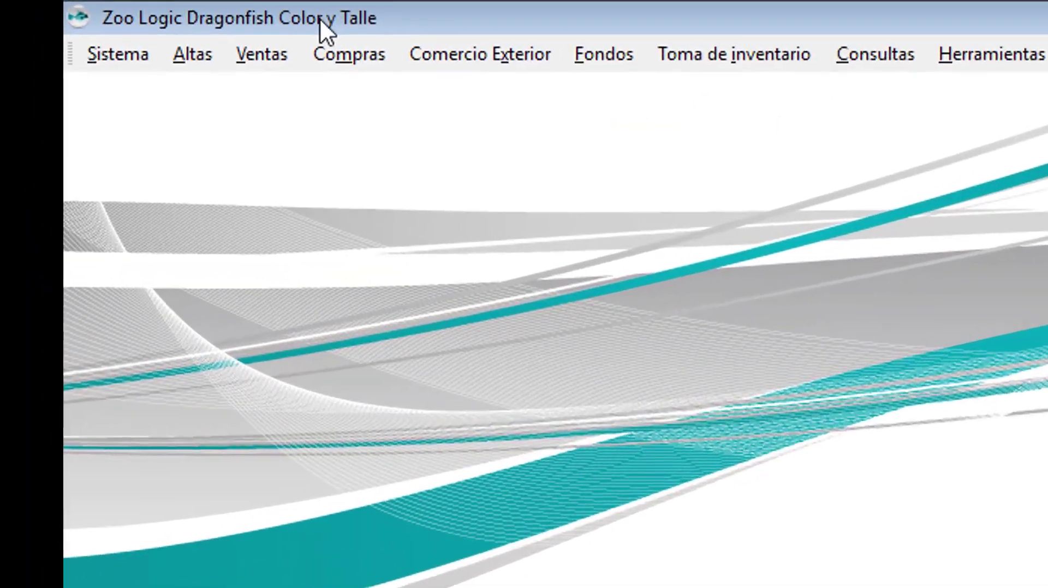
click(104, 21)
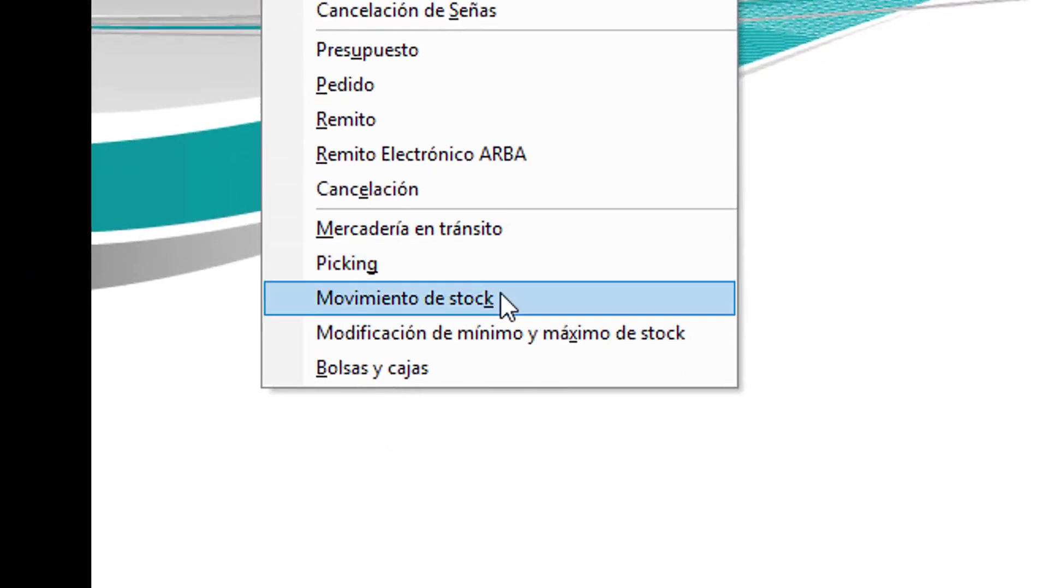
click(500, 363)
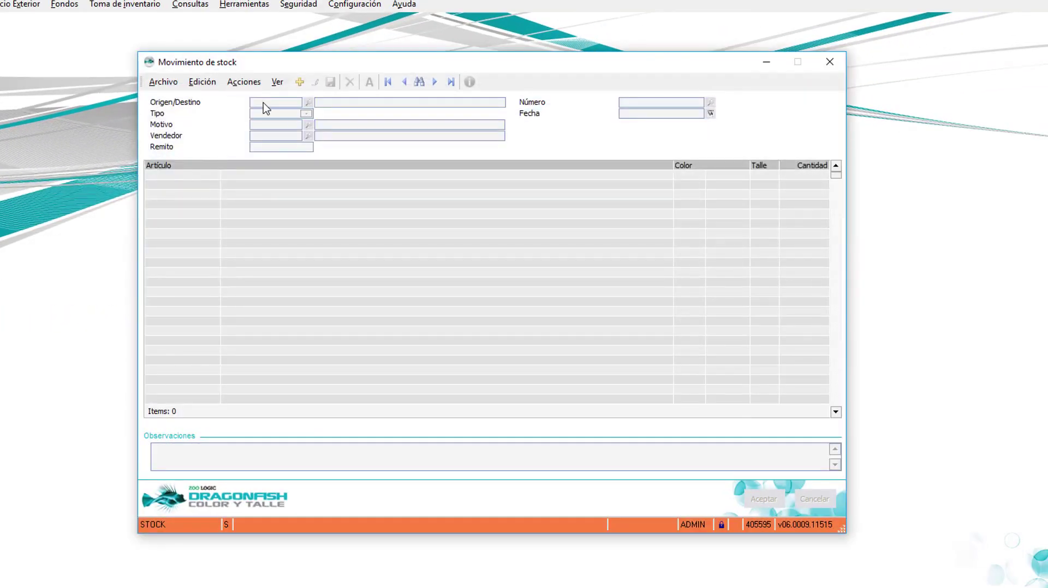
click(299, 83)
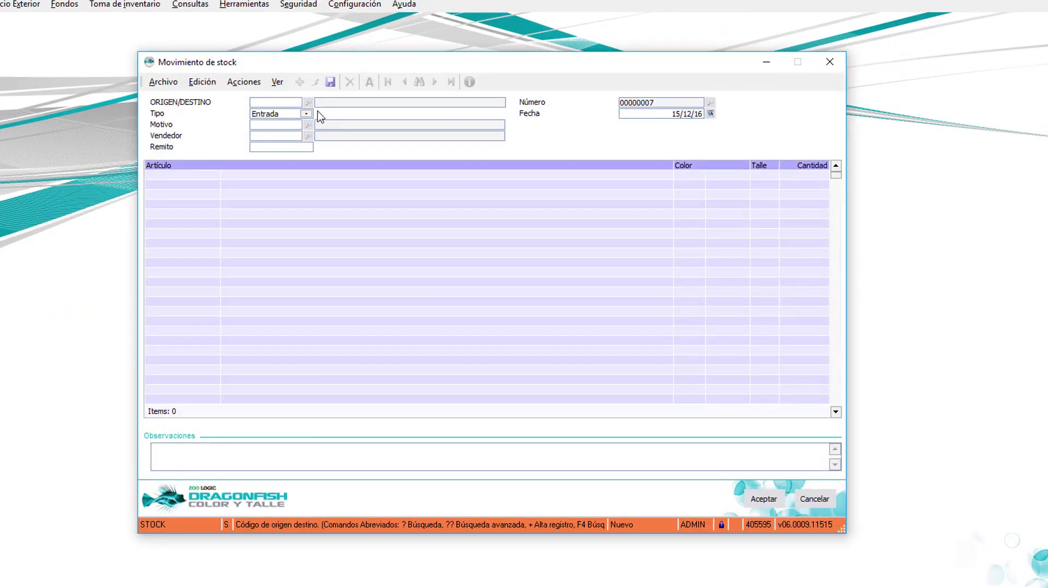
Step: Set origin RECOLETA and type Salida, then request a new reason with '+'
click(308, 103)
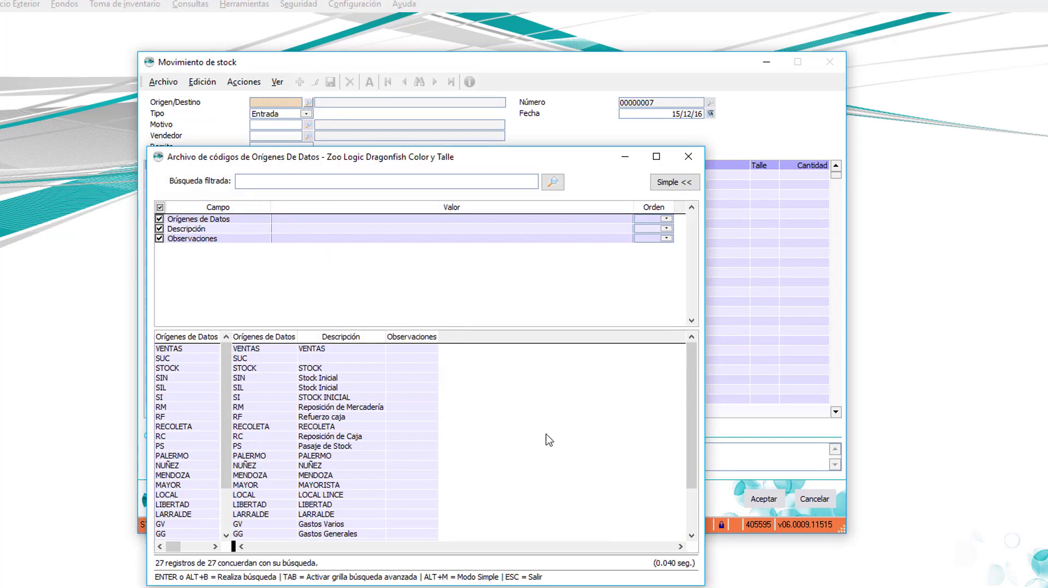
drag(692, 380, 692, 388)
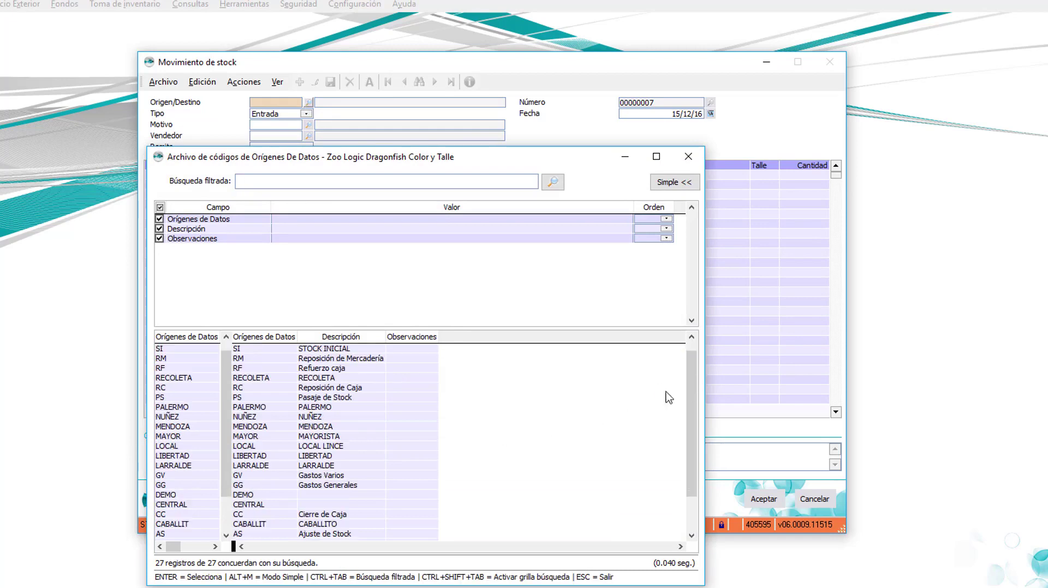
click(251, 379)
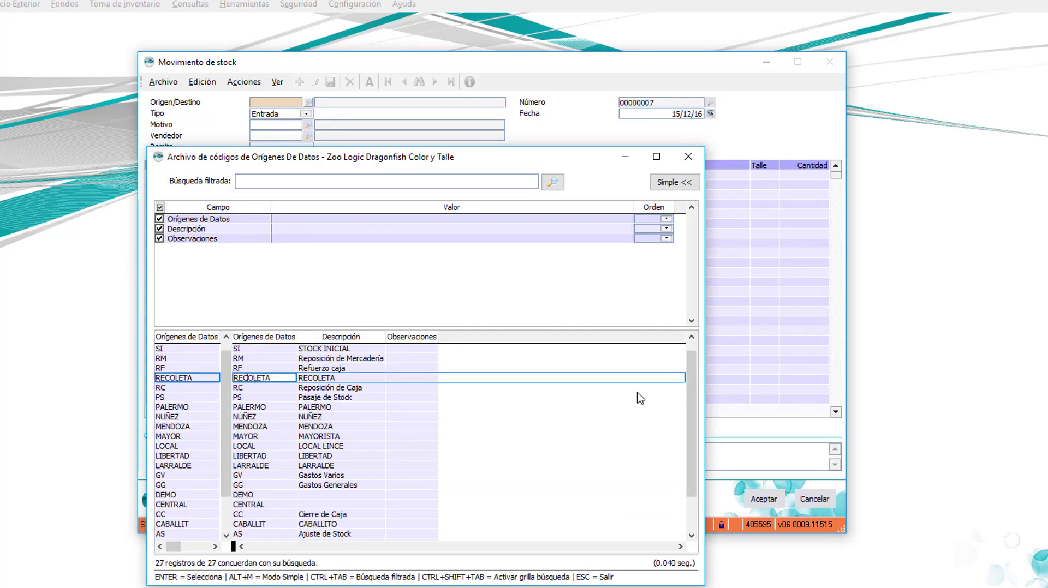
key(Return)
key(F4)
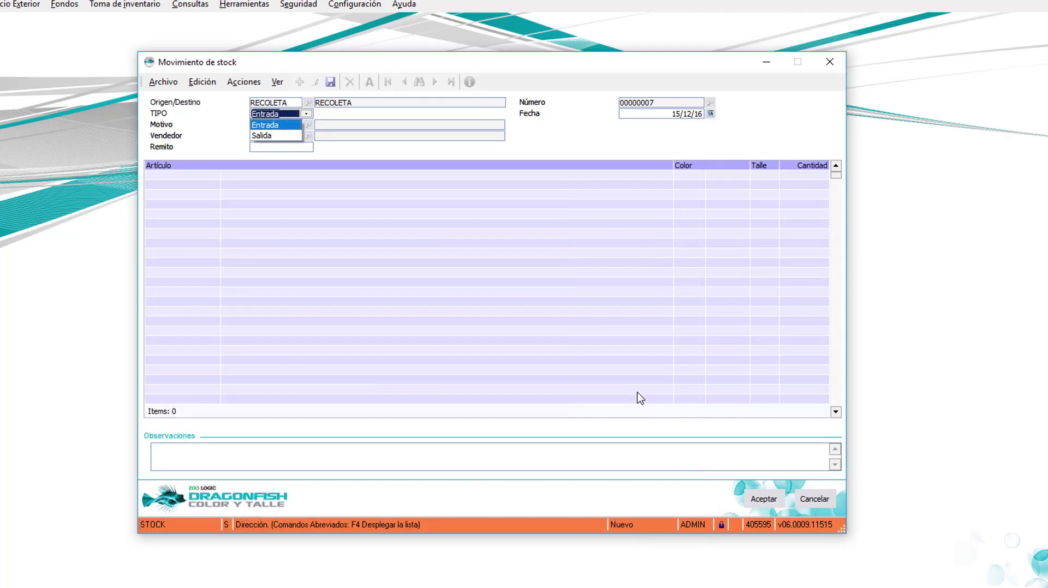
key(Down)
key(Return)
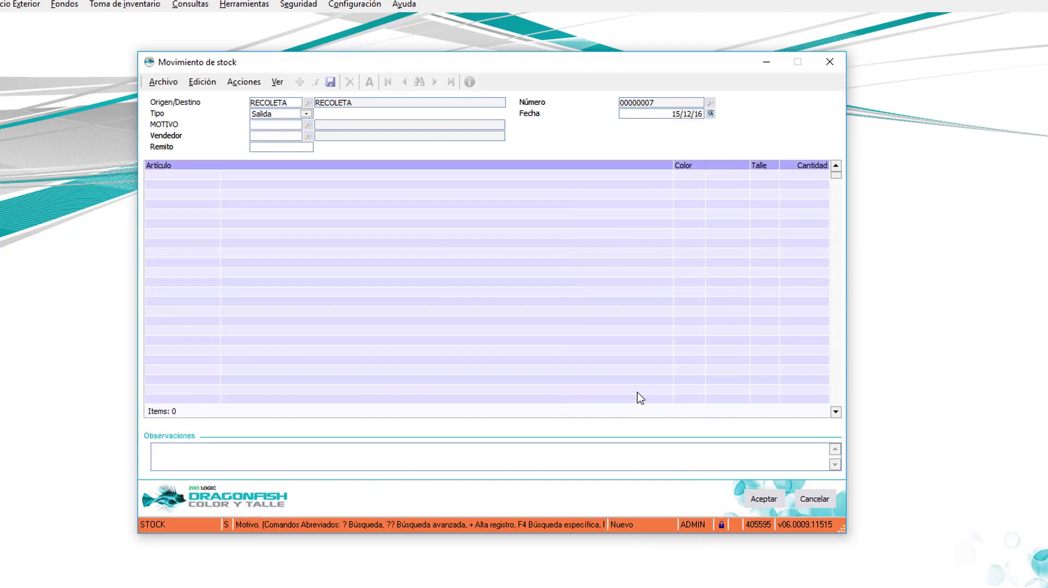
text(+)
key(Return)
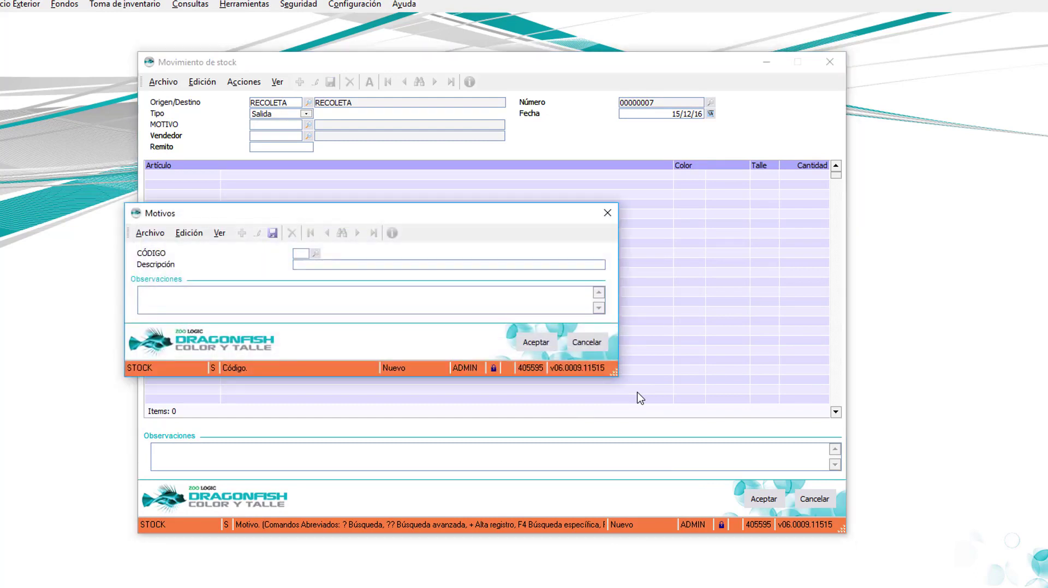
Step: Create reason code TM with description 'Transferencia de mercadería' and accept it
text(TM)
key(Tab)
text(T)
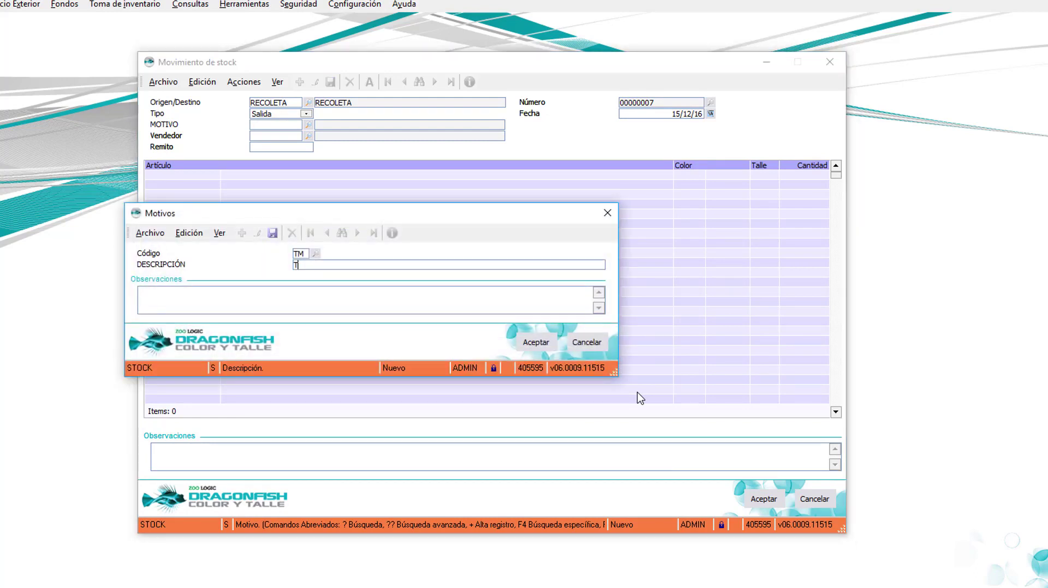
text(ransferencia de mercaderia)
key(BackSpace)
key(BackSpace)
text(ía)
click(521, 344)
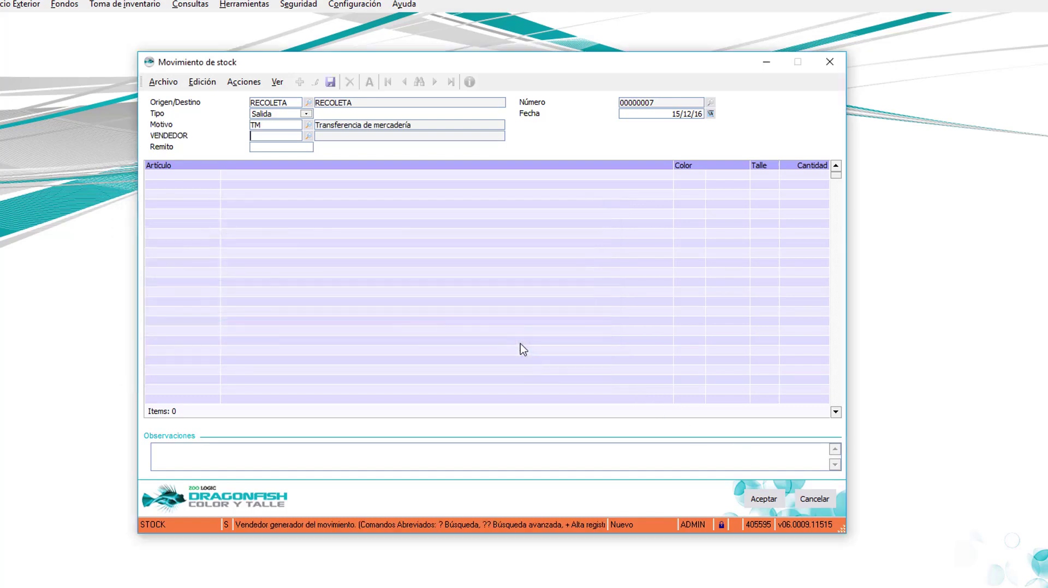
Step: Add article R016 in VERDE, size S, quantity 5, and save movement 00000007
key(Return)
key(Return)
key(Return)
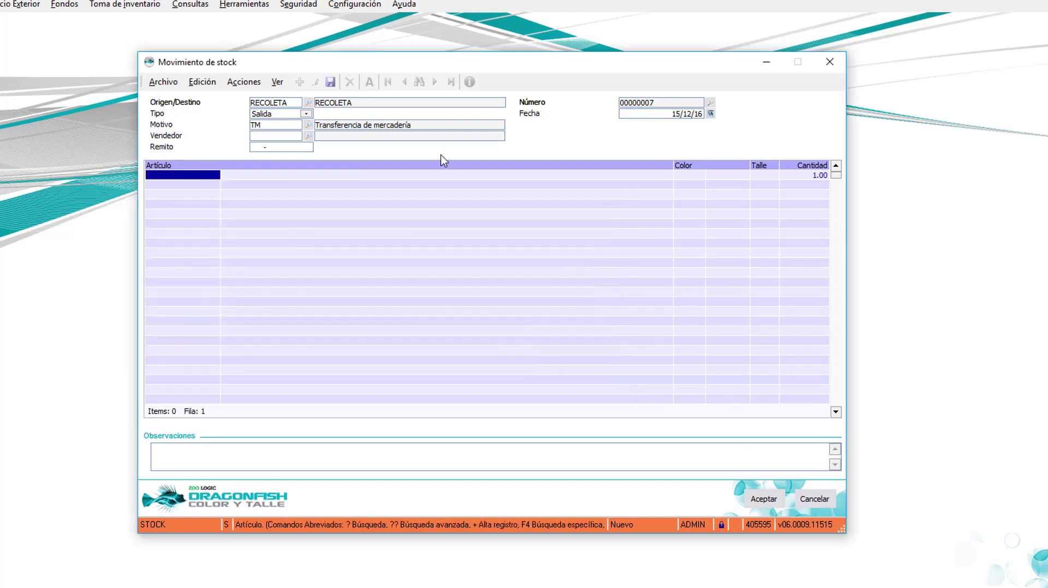
text(R016)
key(Return)
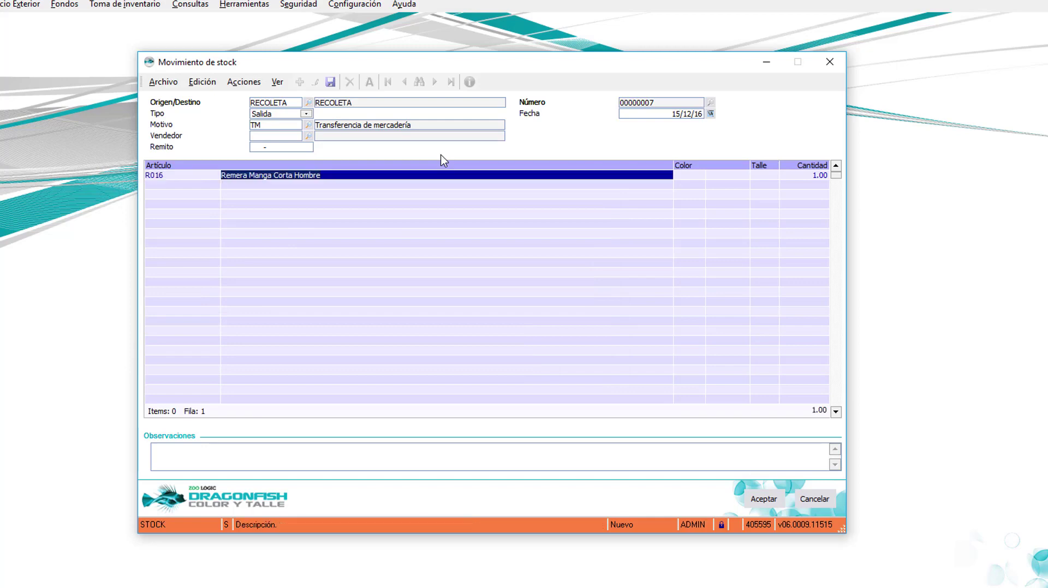
key(Return)
key(Return)
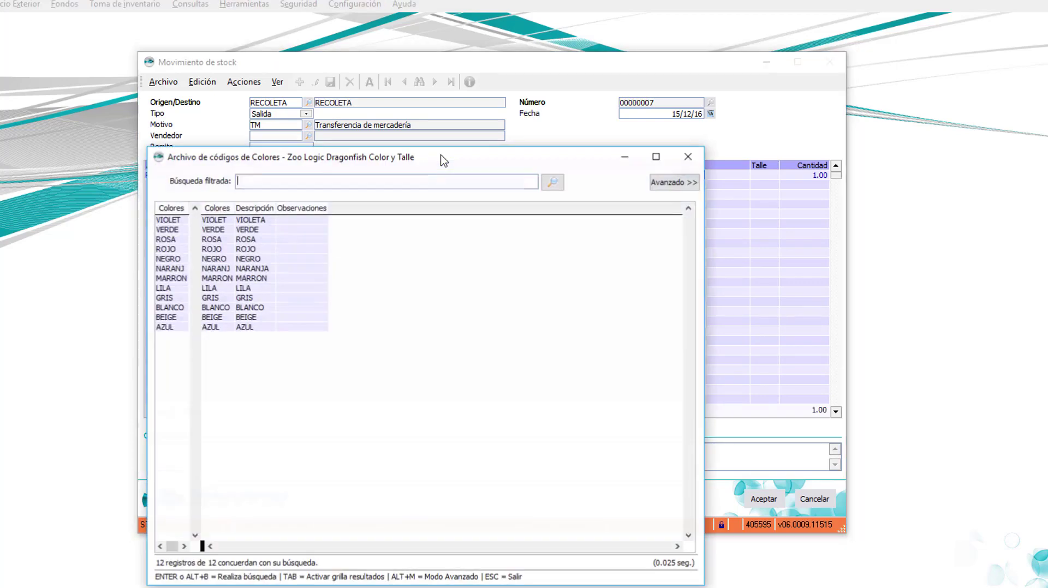
key(Tab)
key(Down)
key(Return)
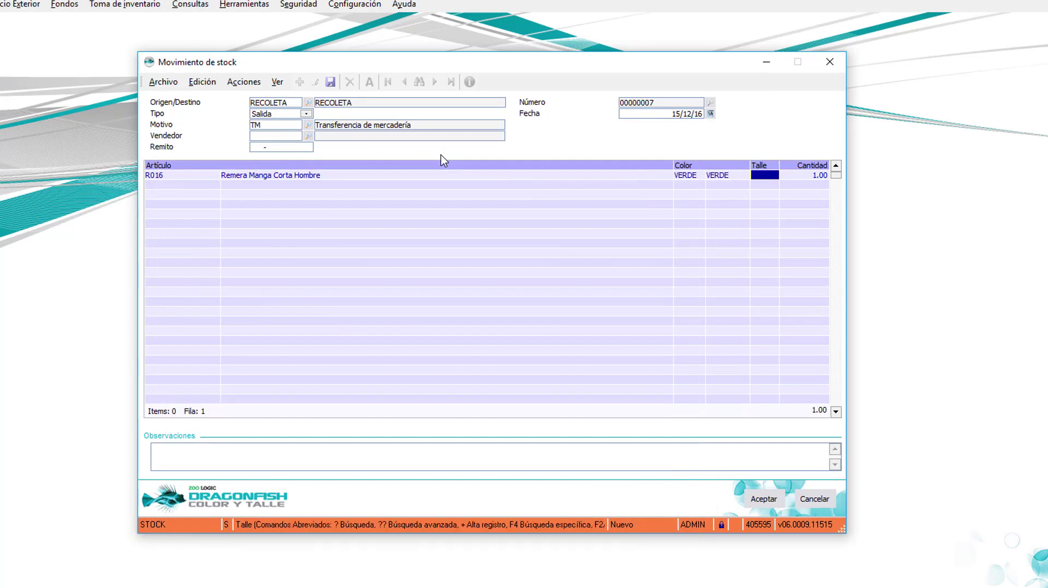
text(S)
key(Return)
text(5)
key(Return)
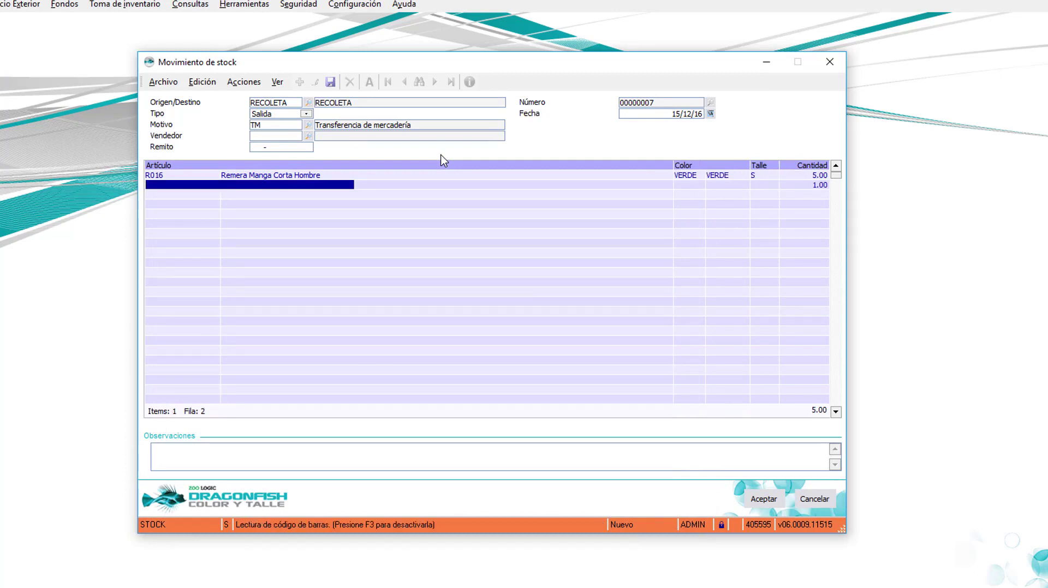
click(763, 499)
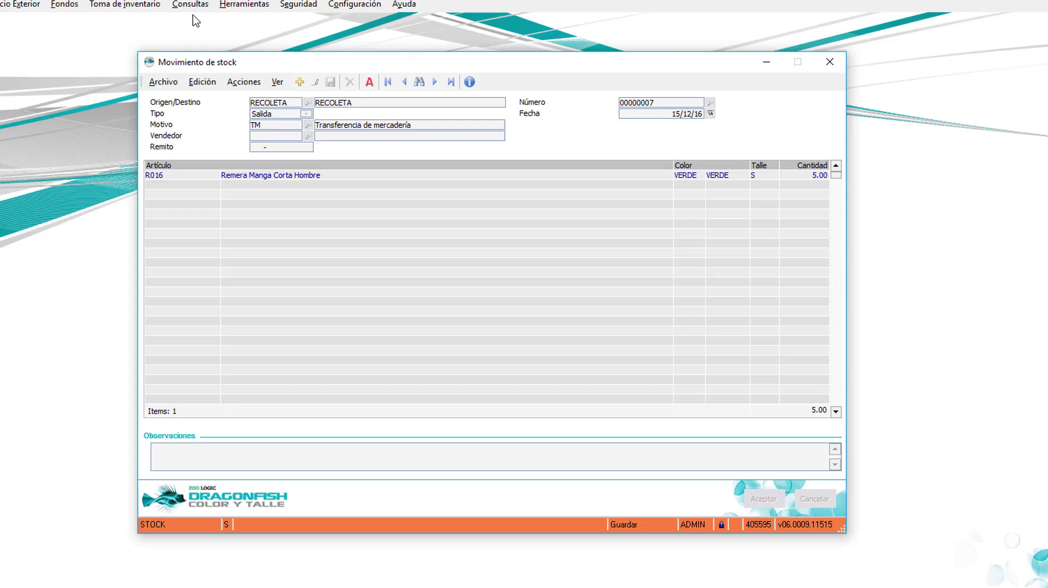
Step: Package movement 00000007 as TR_STOCK_B_MDS_00000007 for the RECOLETA mailbox
click(163, 82)
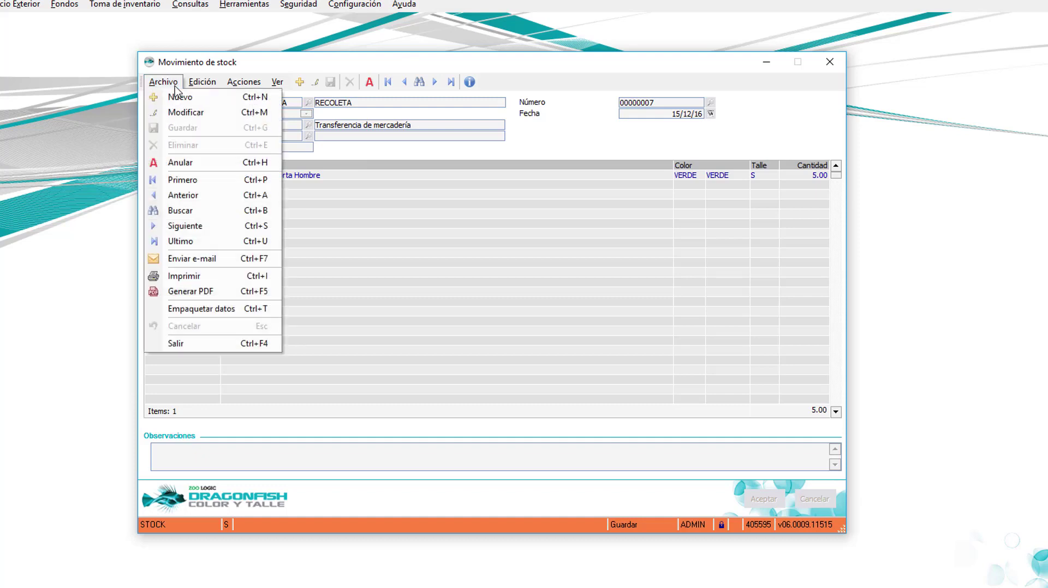
click(223, 311)
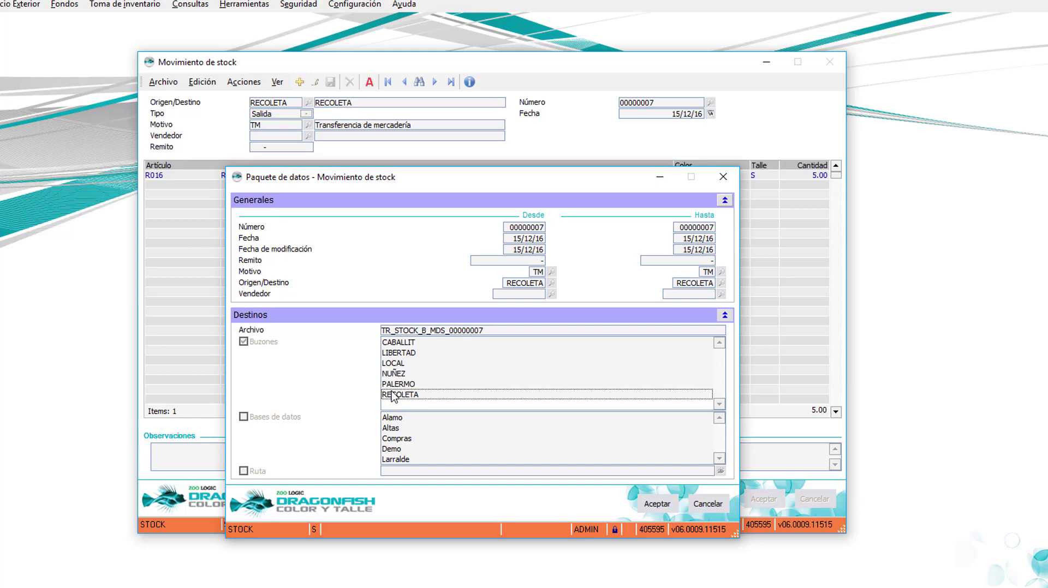
click(659, 505)
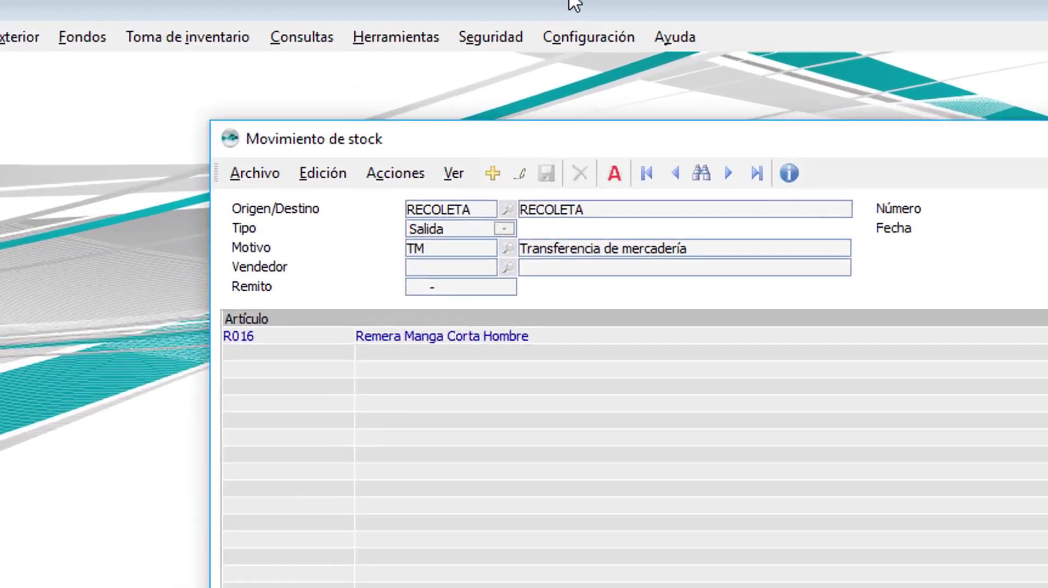
Step: Close the Movimiento de stock window and dismiss the Herramientas menu without choosing anything
click(572, 4)
click(323, 85)
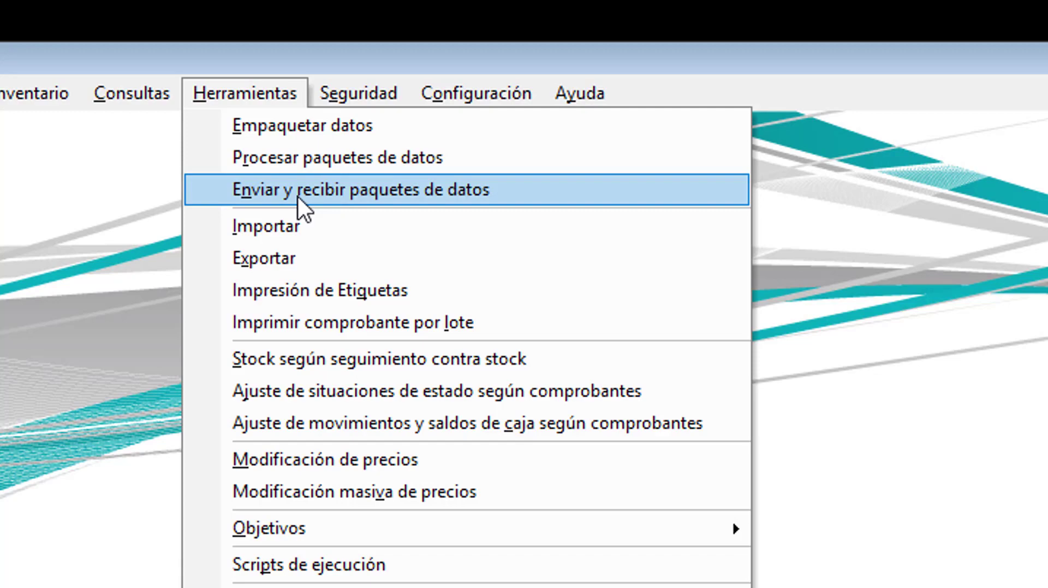
click(75, 343)
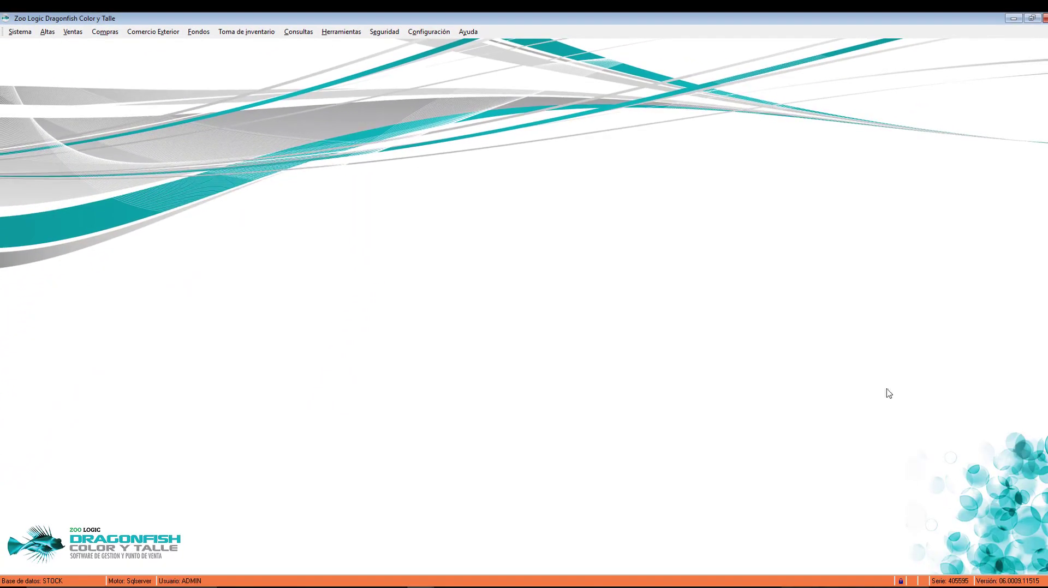
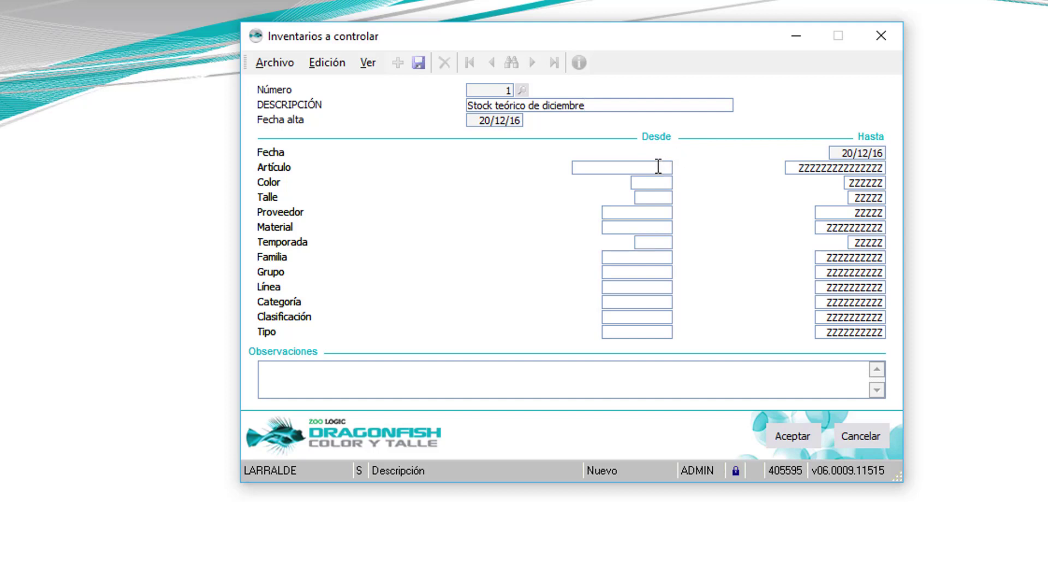
Step: Fill the Artículo, Proveedor, Grupo, Línea, Categoría and Familia ranges, and save inventory control 'Stock teórico de diciembre'
click(665, 214)
click(669, 275)
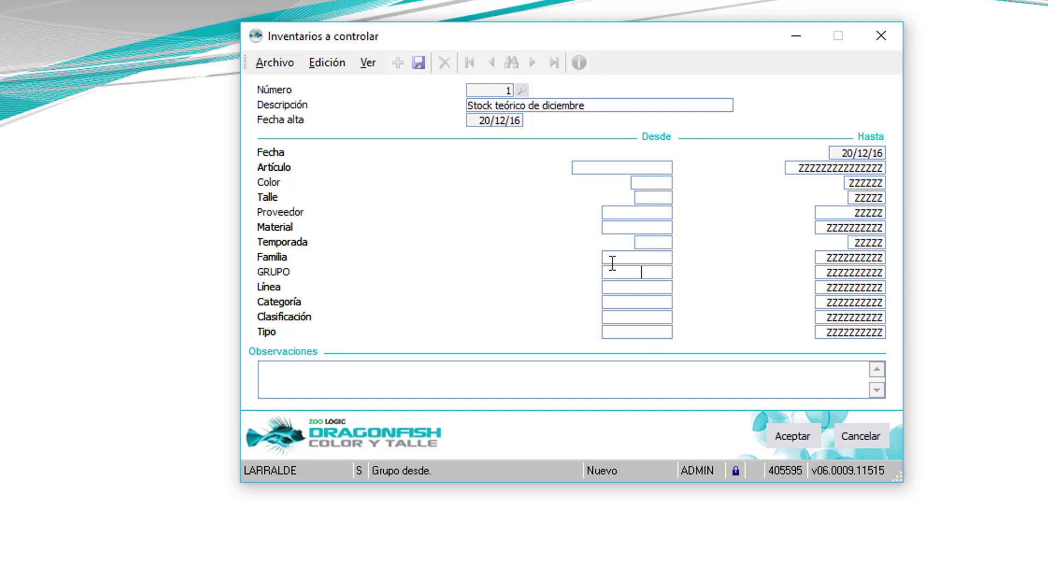
click(647, 168)
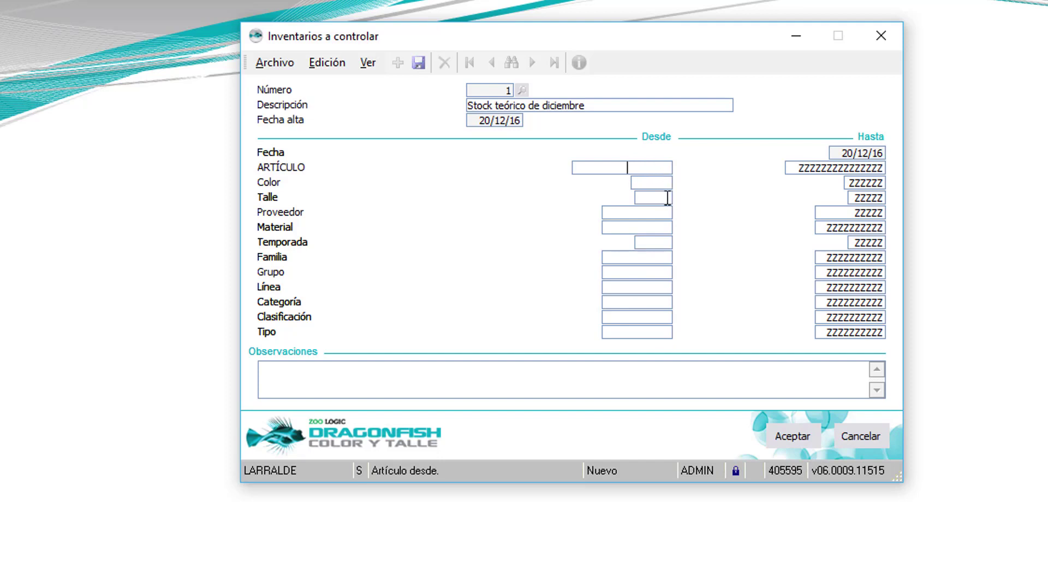
click(666, 216)
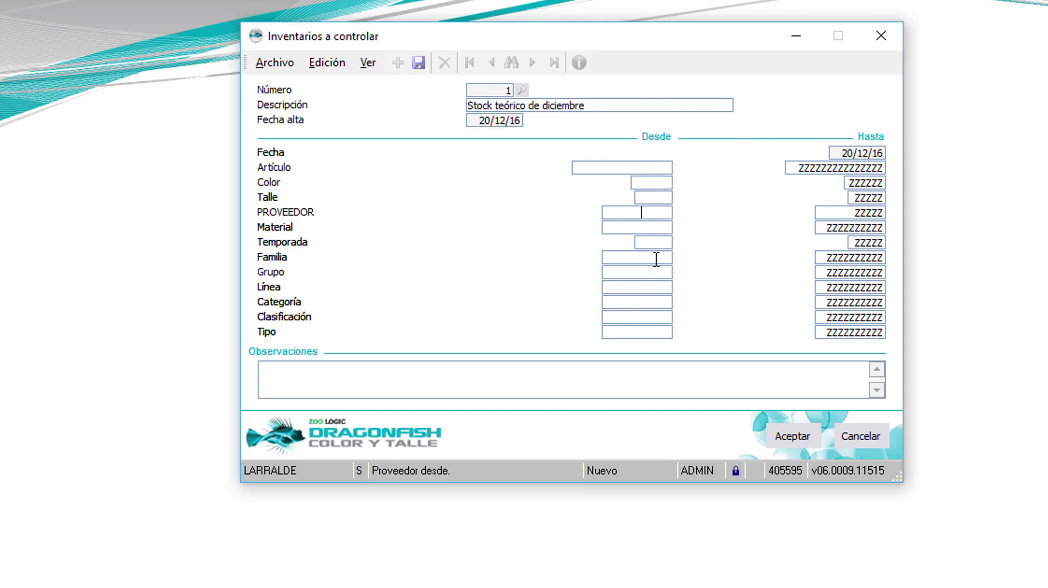
click(658, 288)
click(662, 303)
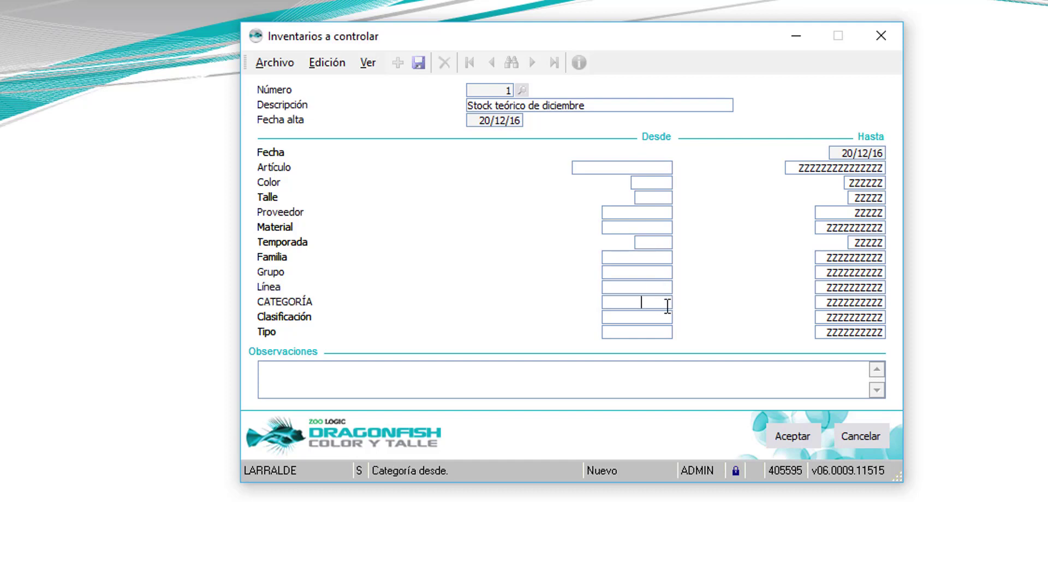
click(655, 273)
click(855, 259)
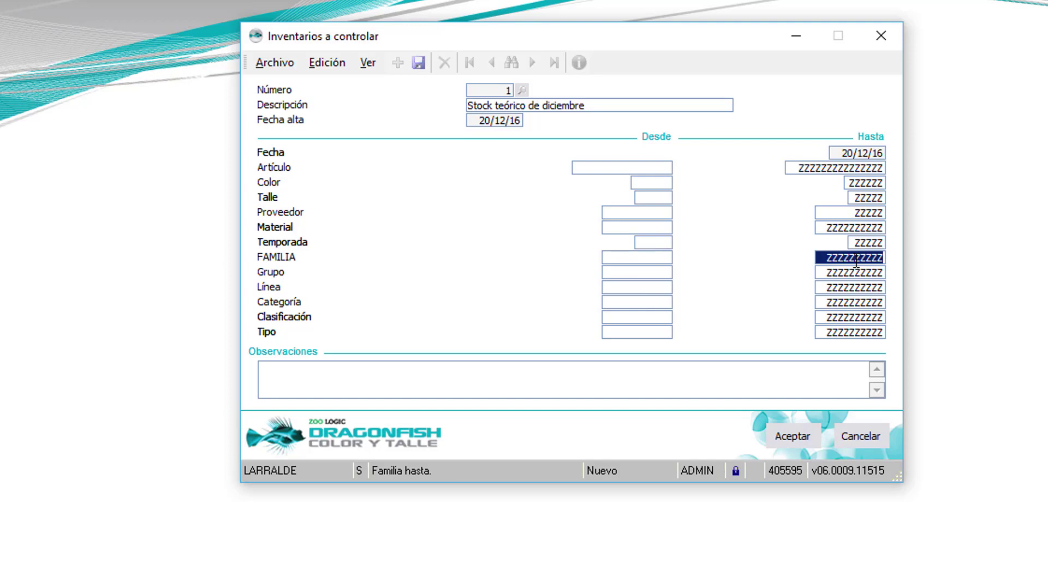
click(780, 435)
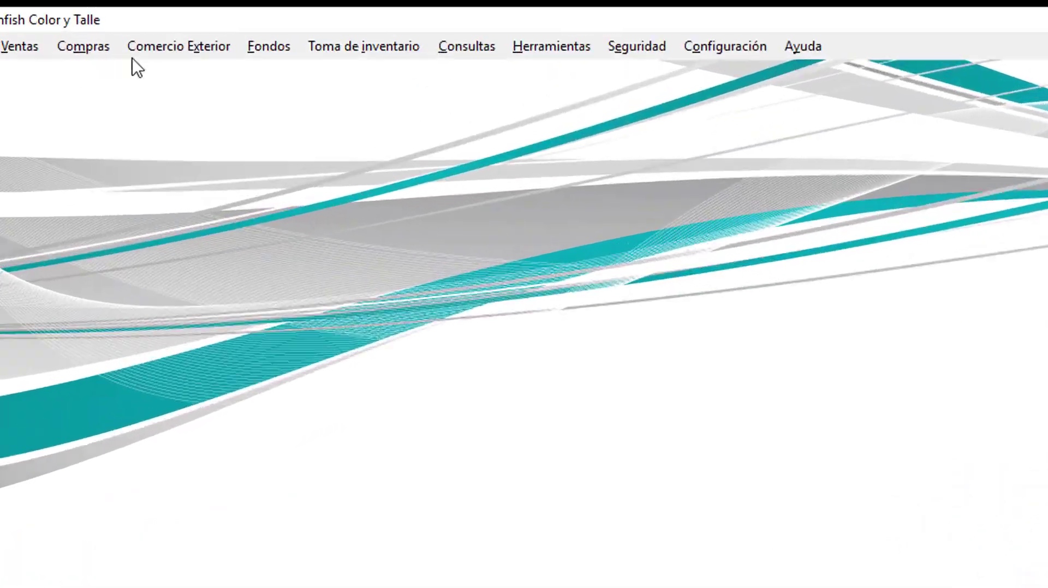
Step: Add a new physical inventory described 'Stock fisico diciembre' and save it as number 1
click(219, 33)
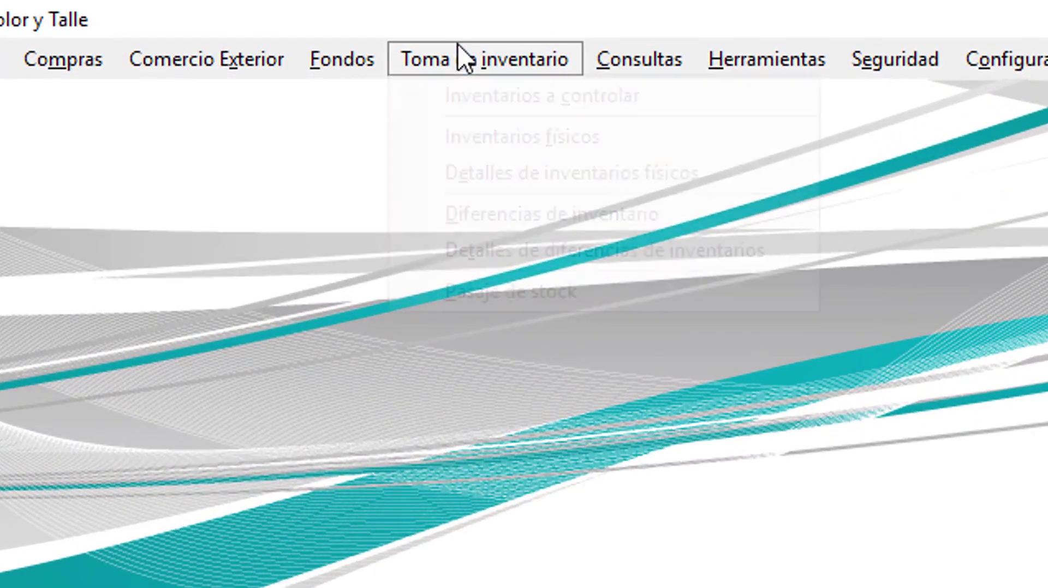
click(486, 140)
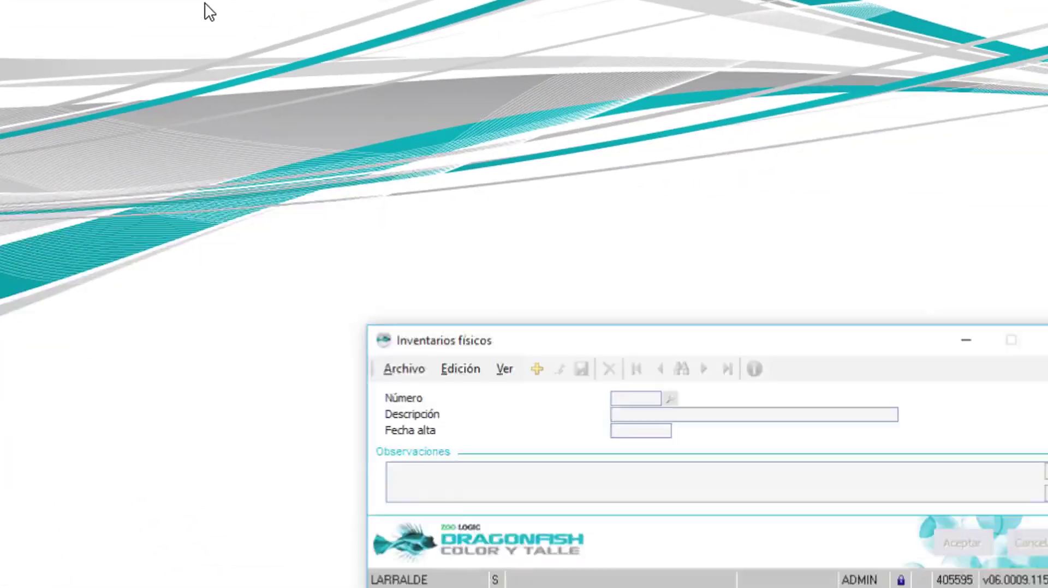
click(537, 368)
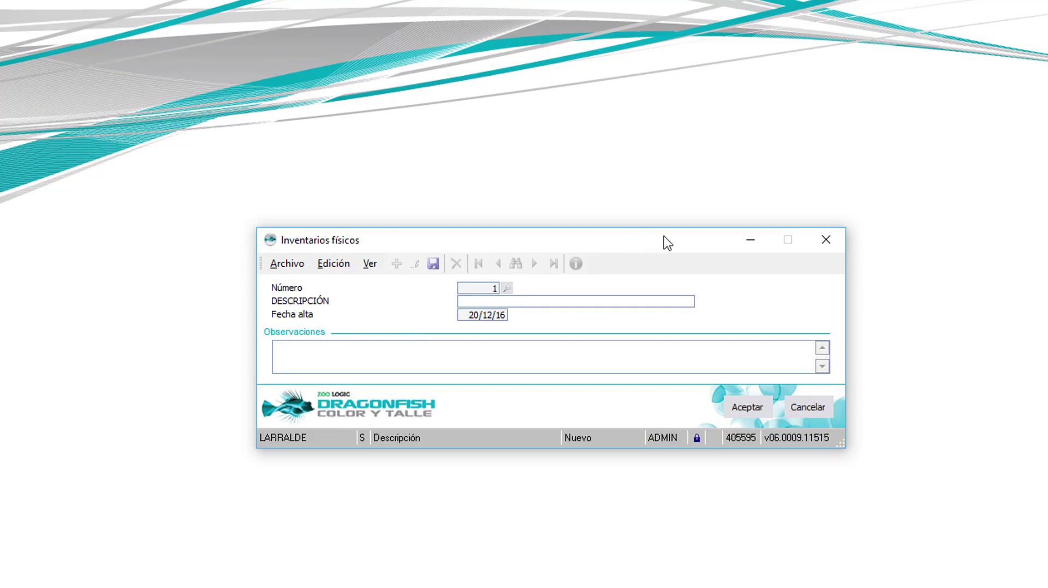
text(Stock fisico diciembre)
click(768, 412)
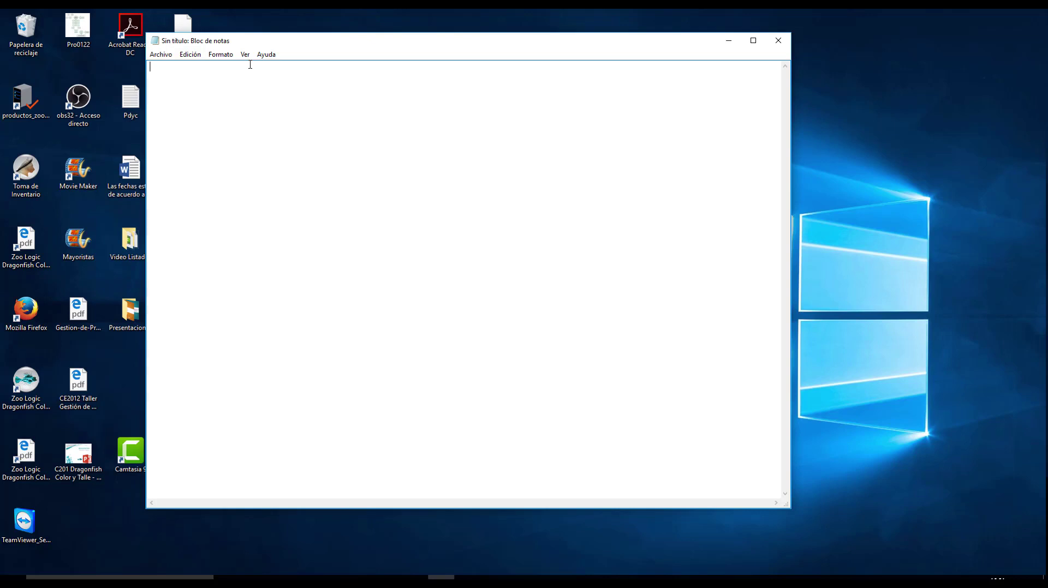
Step: Enter inventory 1's count lines: 20+MU08!01!M, 25+R016!20!L, 30+R016!10!S and 50+MU08!01!L
text(1)
text(20+)
text(MU08!01!M)
key(Return)
text(25+R016!20!L)
key(Return)
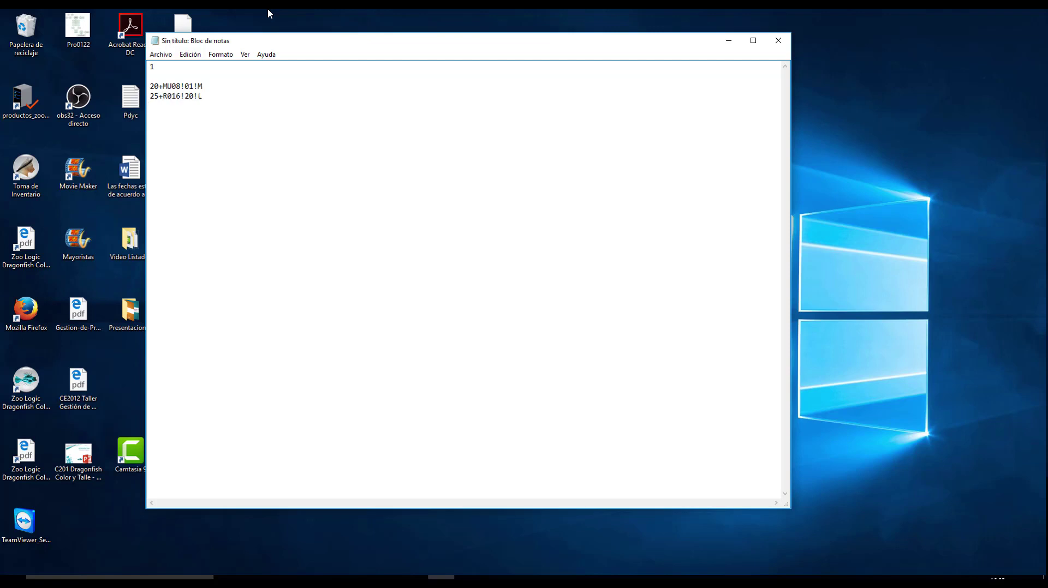
text(30+R016!10!S)
key(Return)
text(50+MU08!01!L)
key(Return)
Step: Save the note as TID on the desktop and close Notepad
click(164, 55)
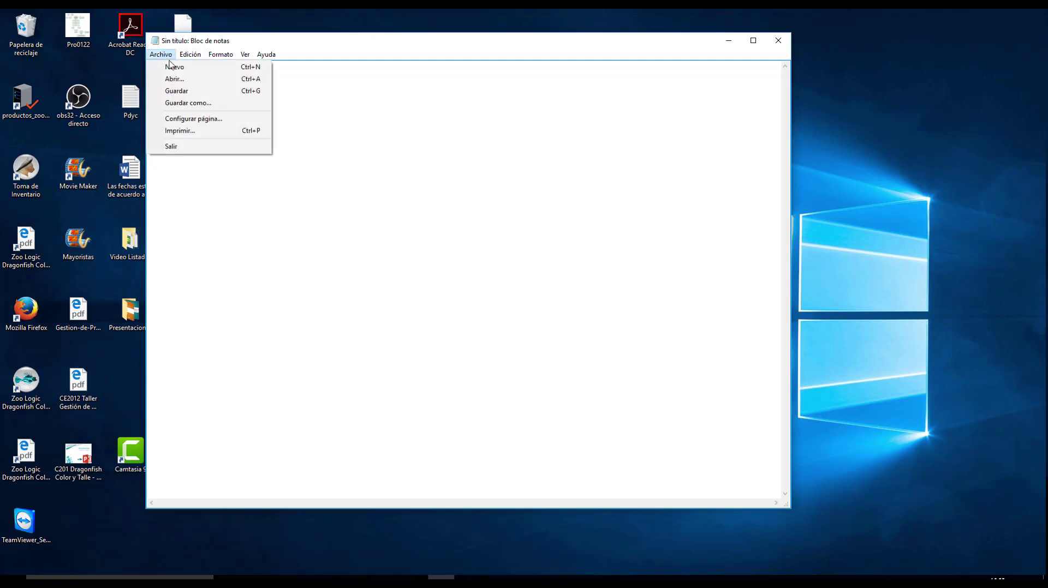
click(191, 103)
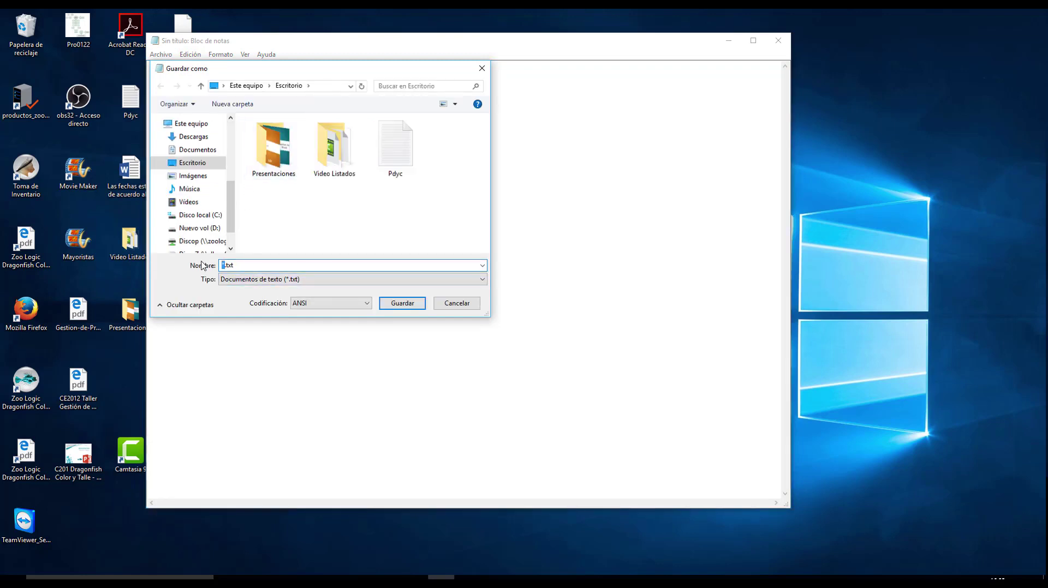
key(Delete)
text(Ti)
key(BackSpace)
text(ID)
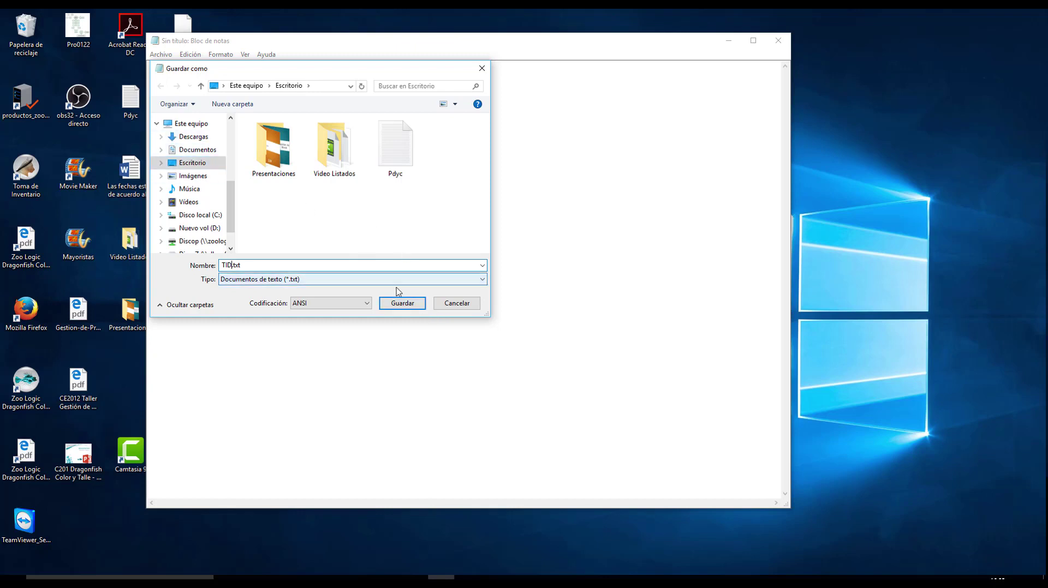
click(404, 308)
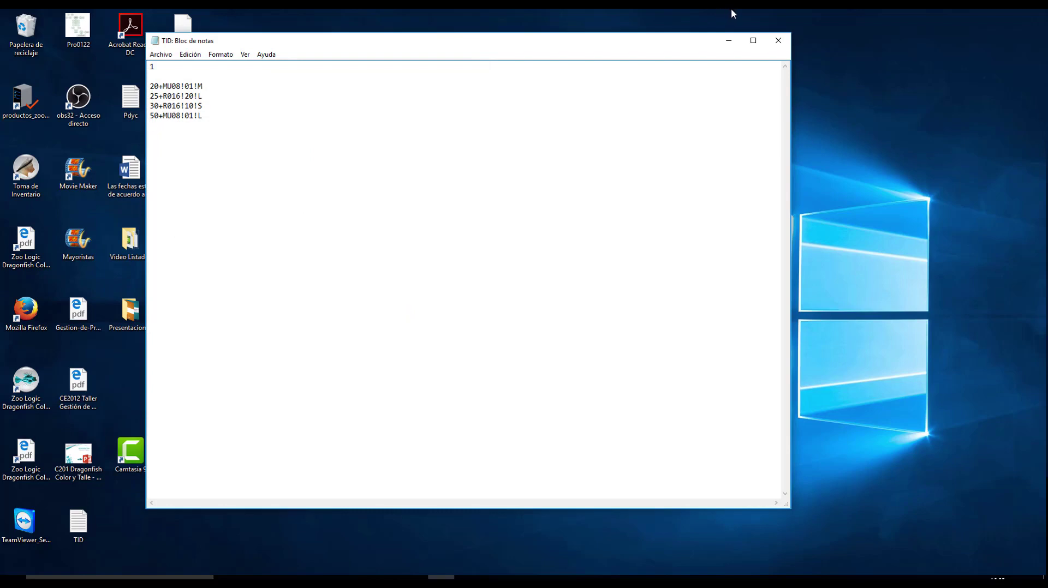
click(778, 40)
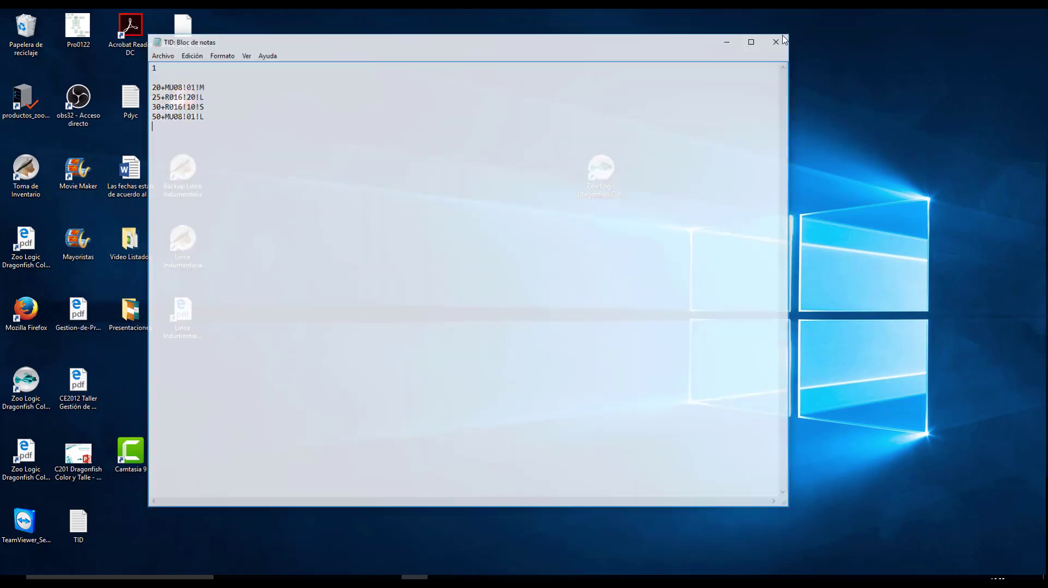
Step: Import the desktop file TID as the physical inventory counts via Herramientas > Importar > Inventario físico
click(361, 577)
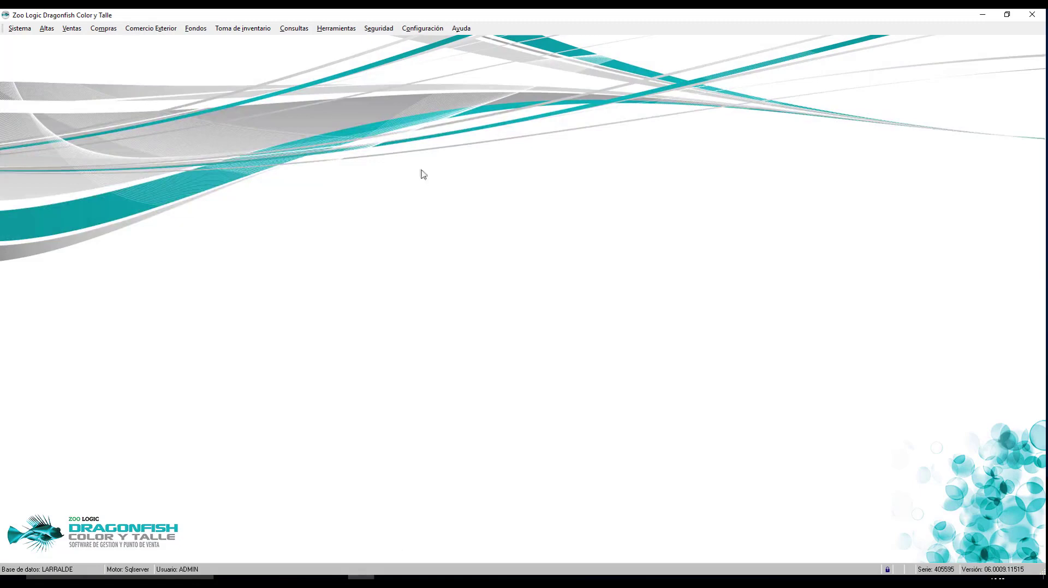
click(245, 28)
click(362, 301)
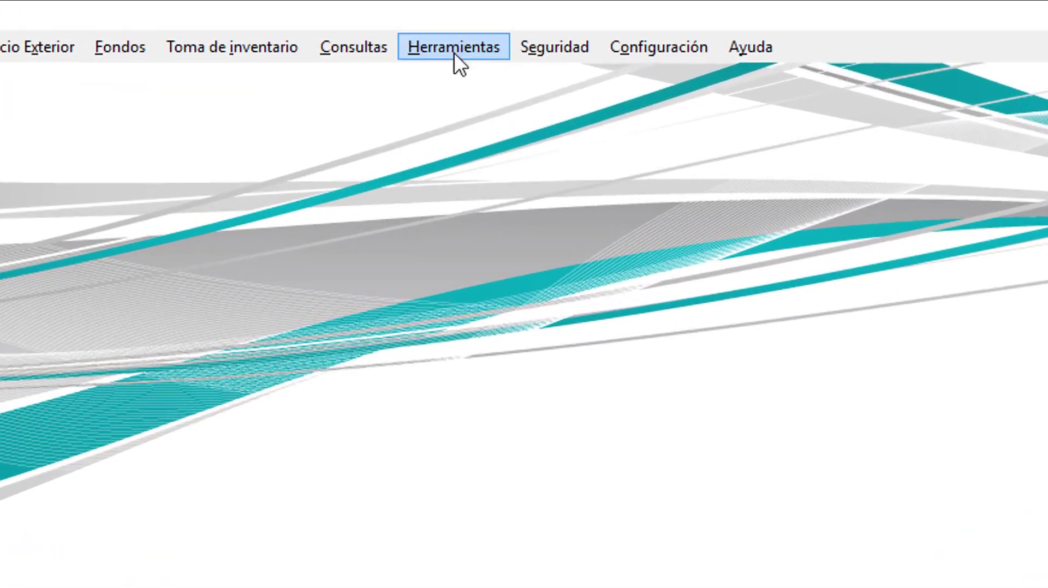
click(335, 32)
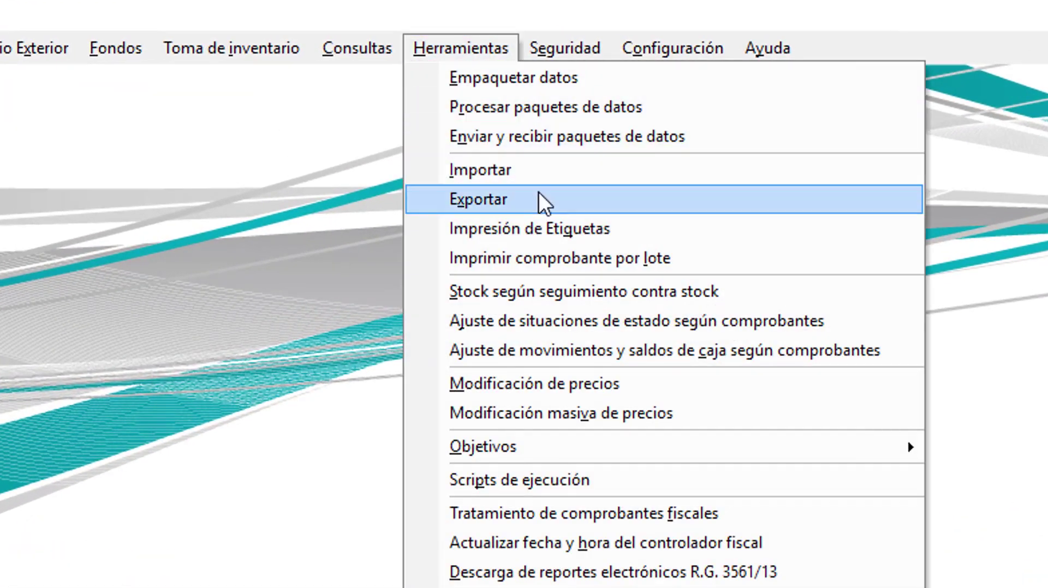
click(534, 170)
click(774, 159)
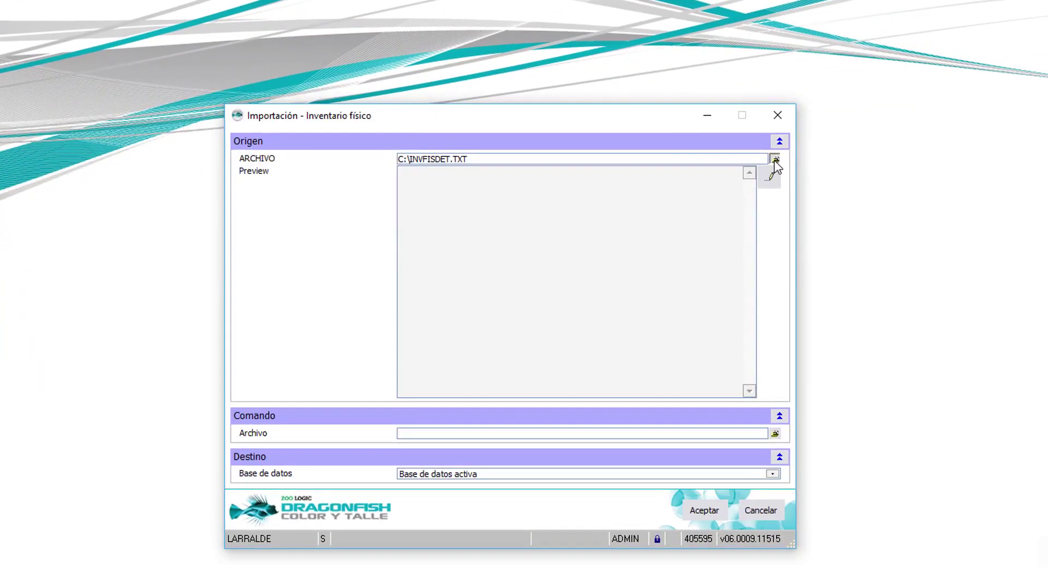
click(334, 284)
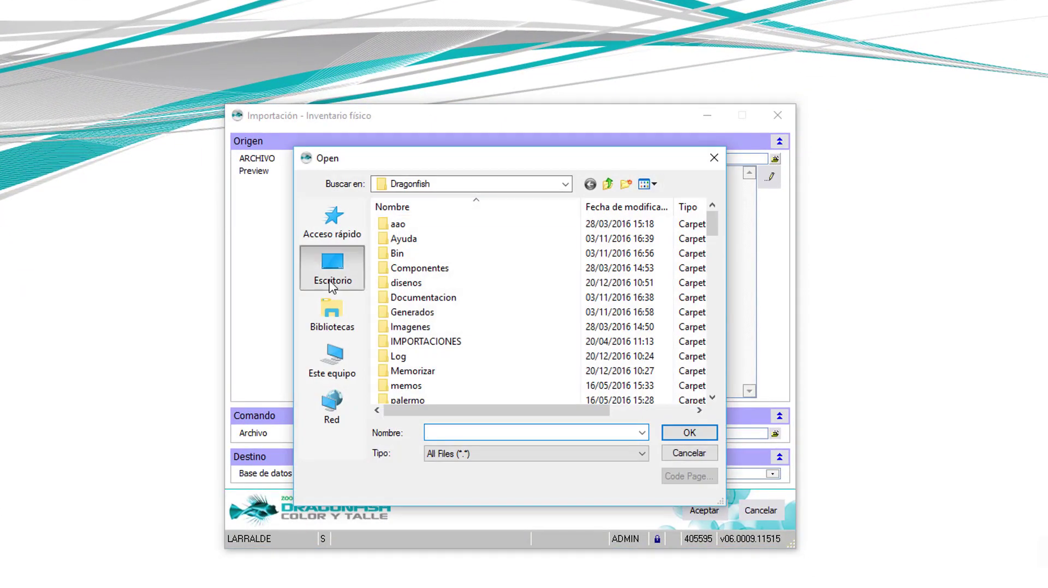
drag(711, 238, 721, 397)
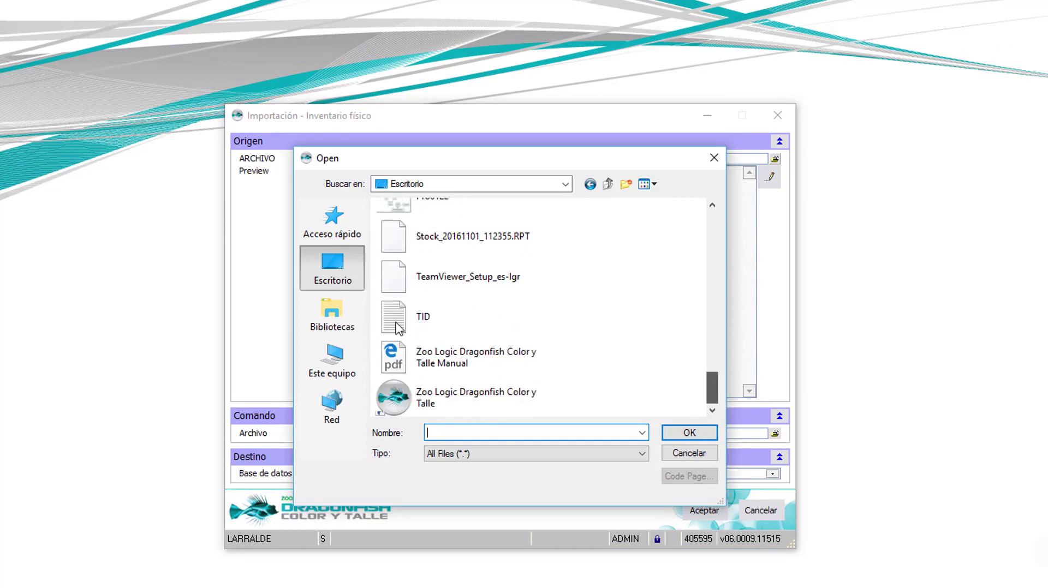
double_click(425, 318)
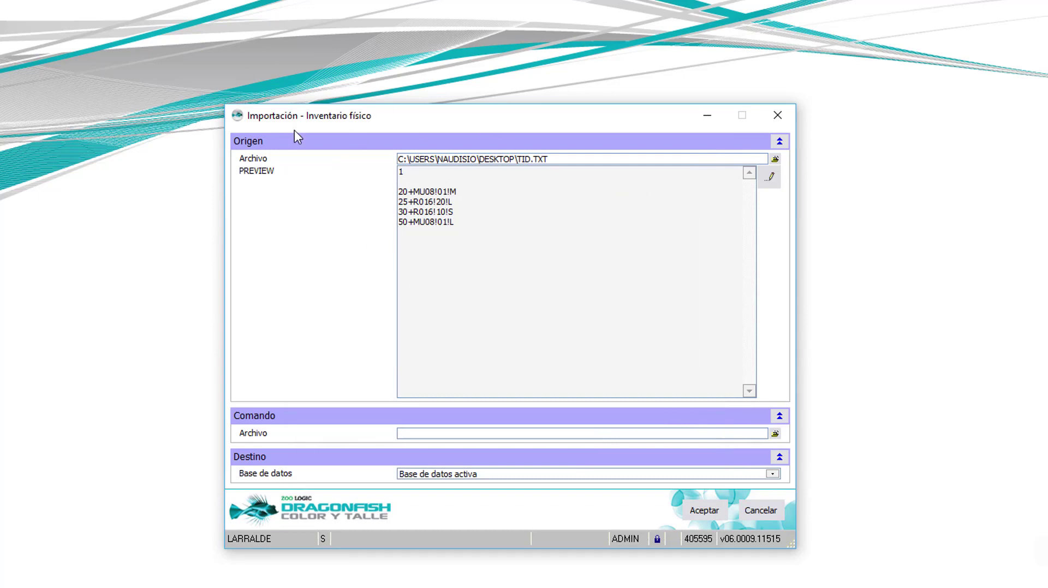
click(695, 513)
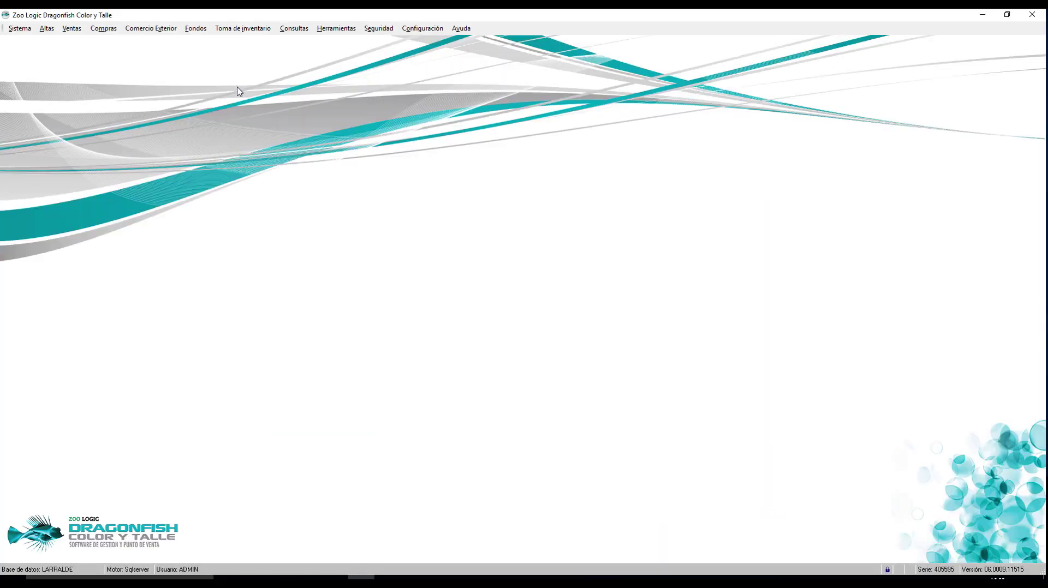
Step: Browse the imported physical inventory detail records, such as MU08 Rojo M at 20.00, then close the window
click(252, 36)
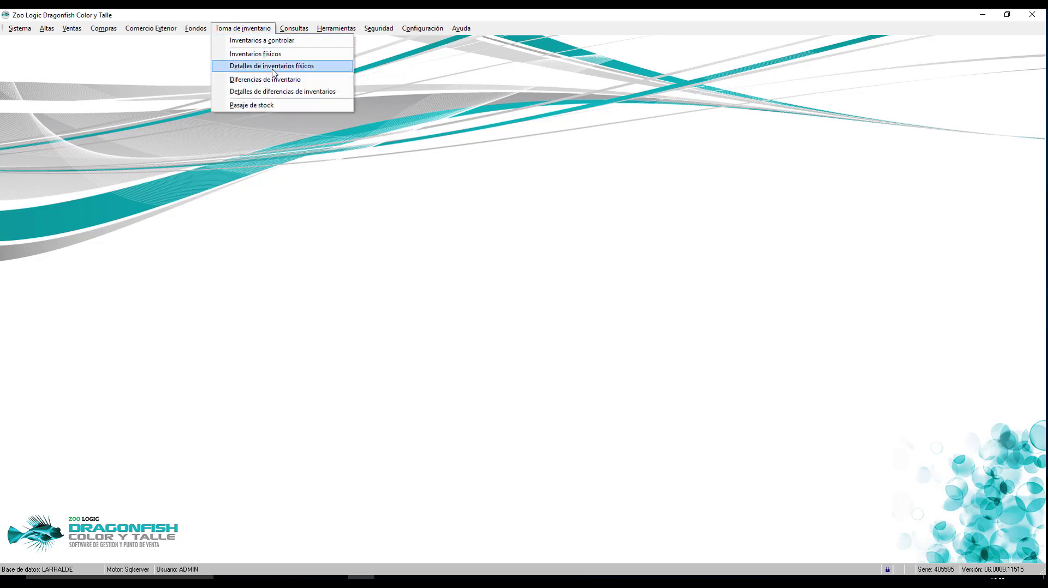
click(272, 69)
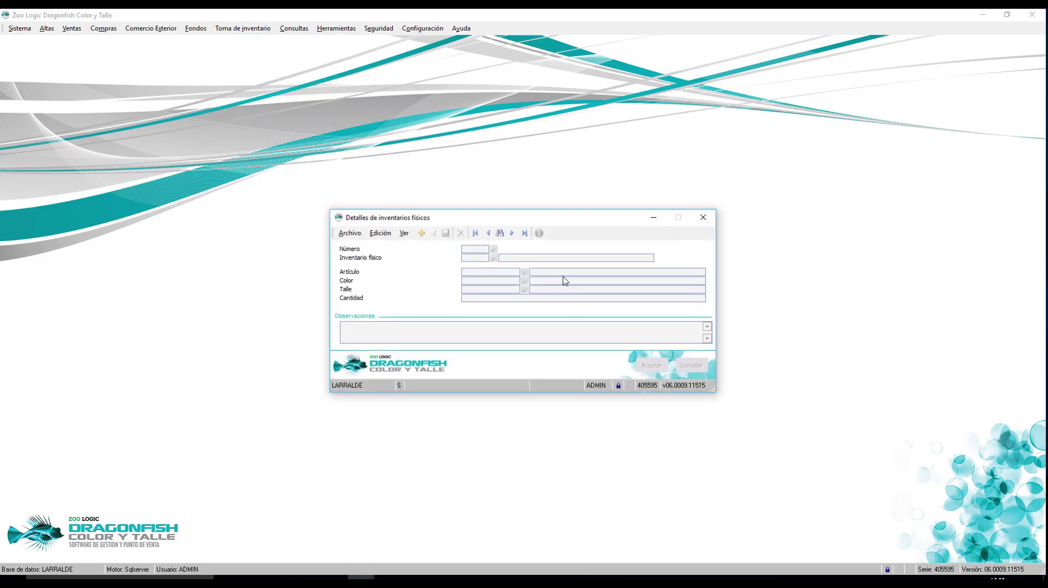
click(499, 234)
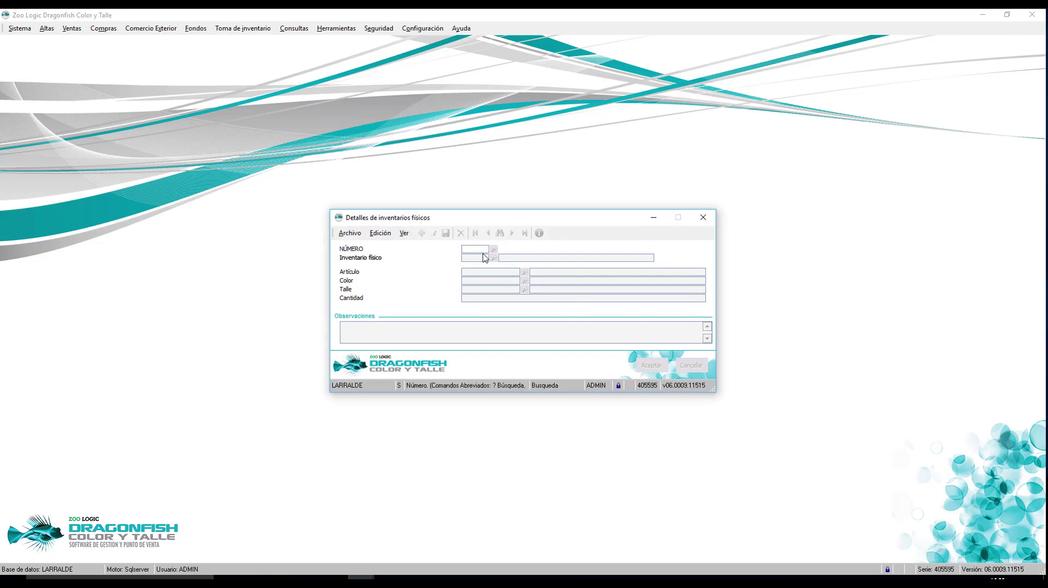
key(Return)
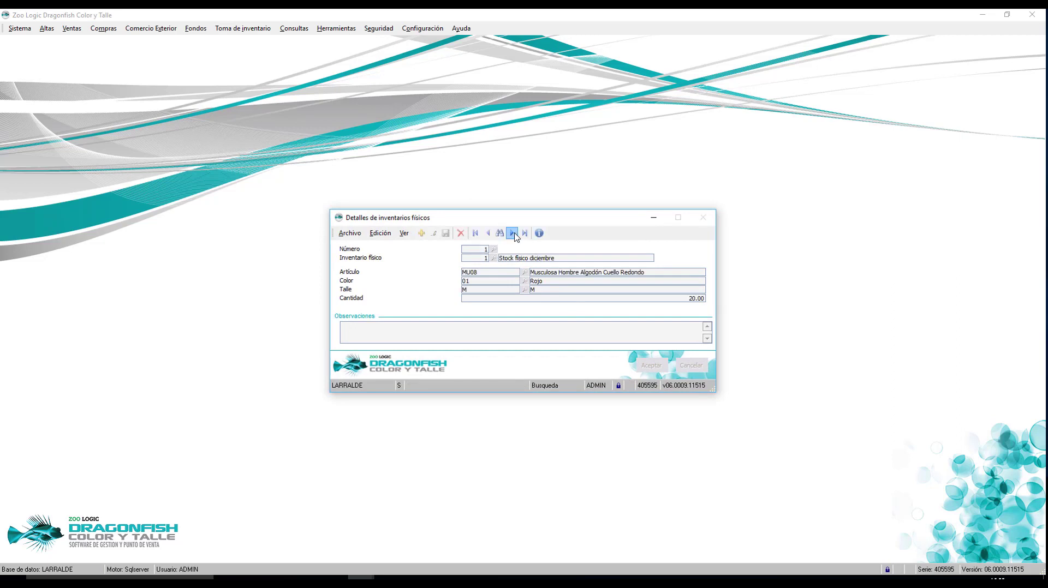
click(512, 233)
click(512, 233)
click(512, 234)
click(487, 234)
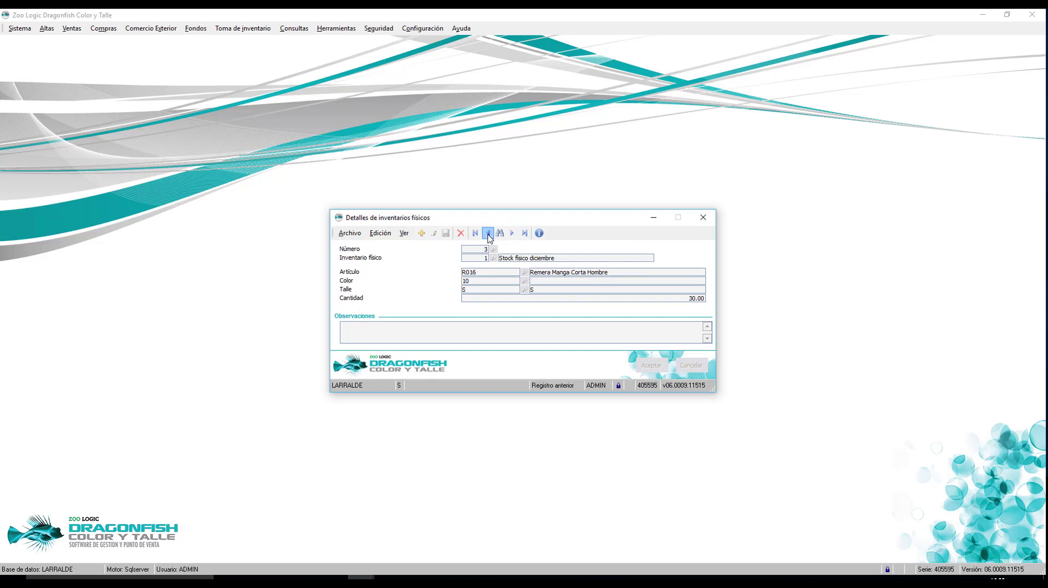
click(488, 233)
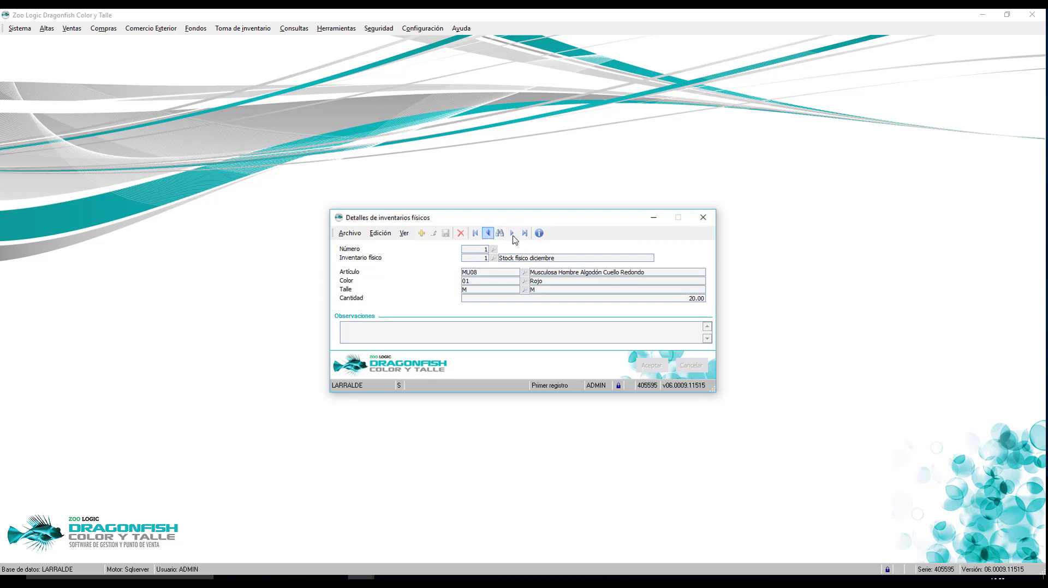
click(703, 218)
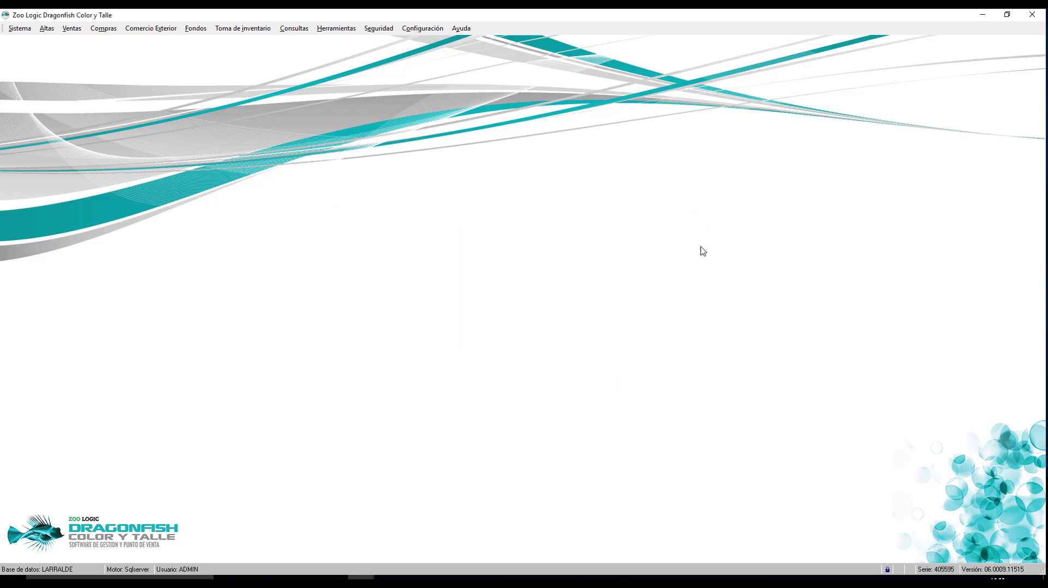
Step: Start difference 'Ajuste stock diciembre' in Solo inventario físico mode, using Stock teórico de diciembre and physical inventory 1
click(258, 31)
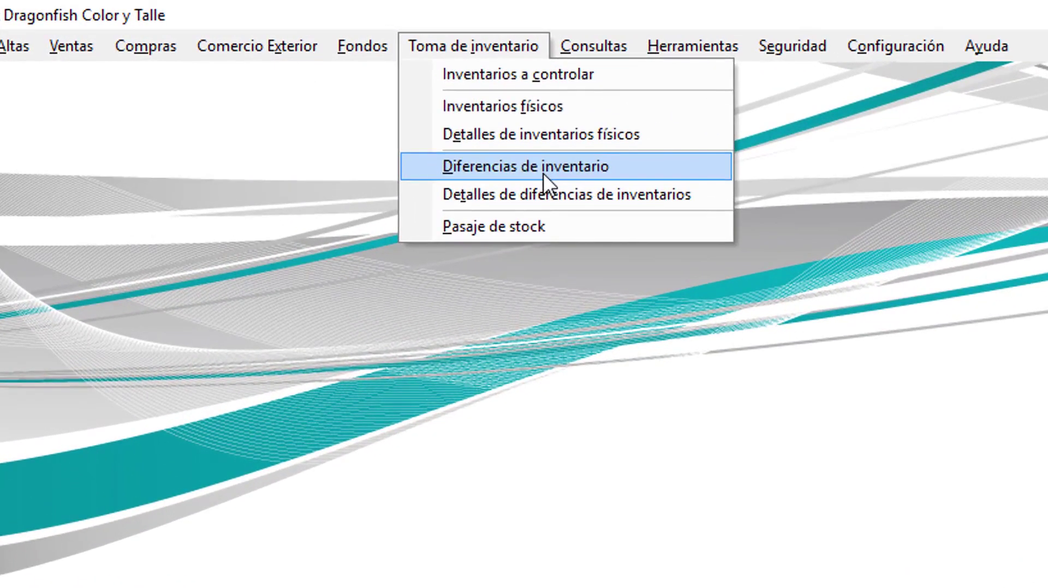
click(272, 82)
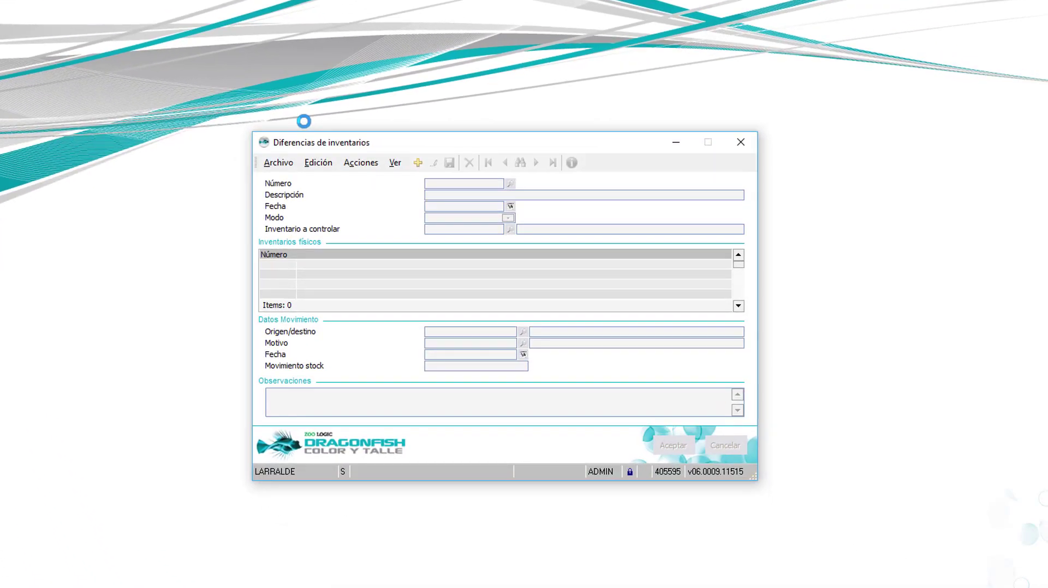
click(418, 163)
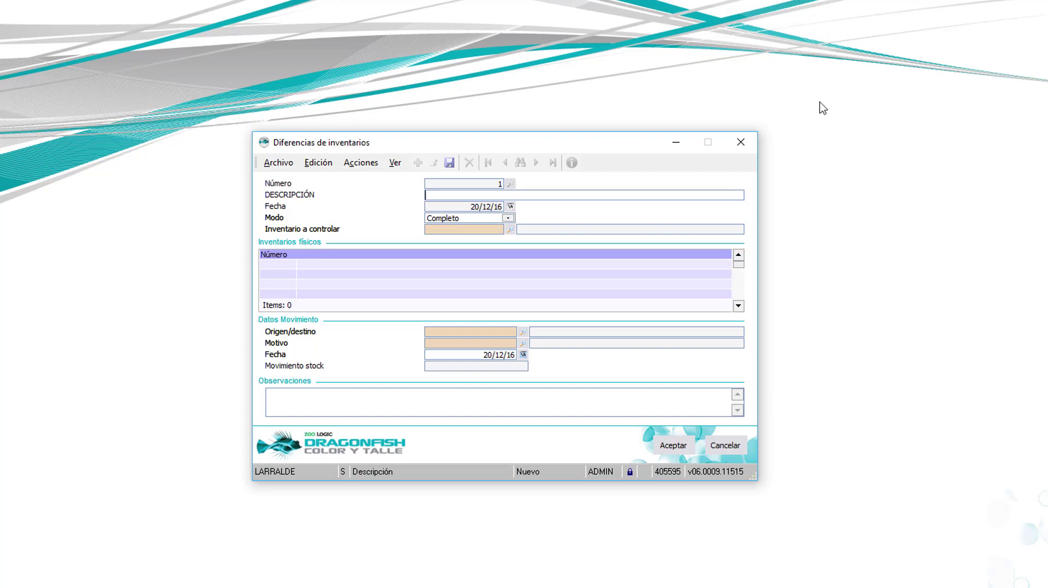
text(Ajuste stock diciembre)
click(470, 218)
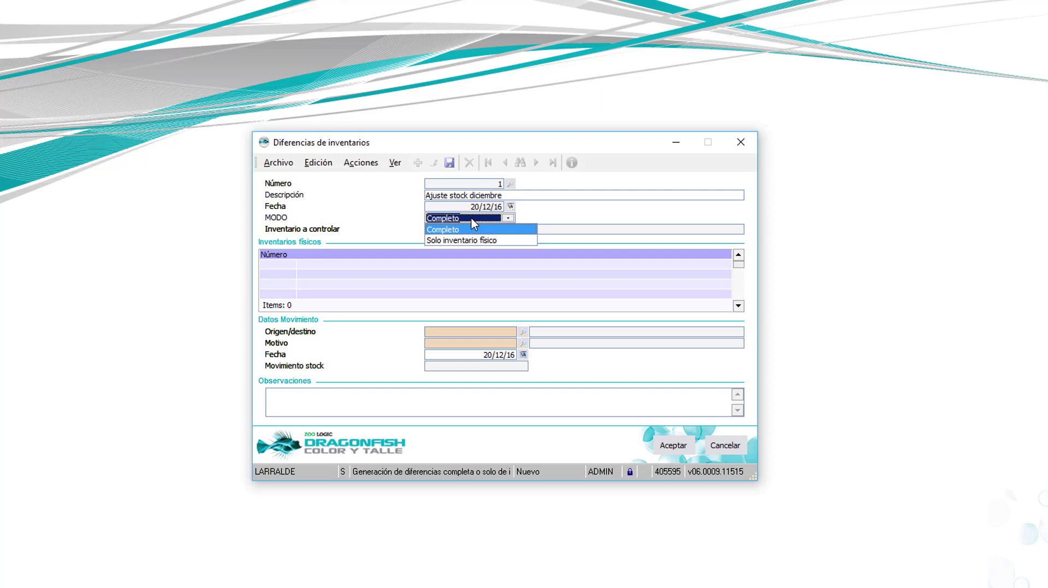
click(455, 241)
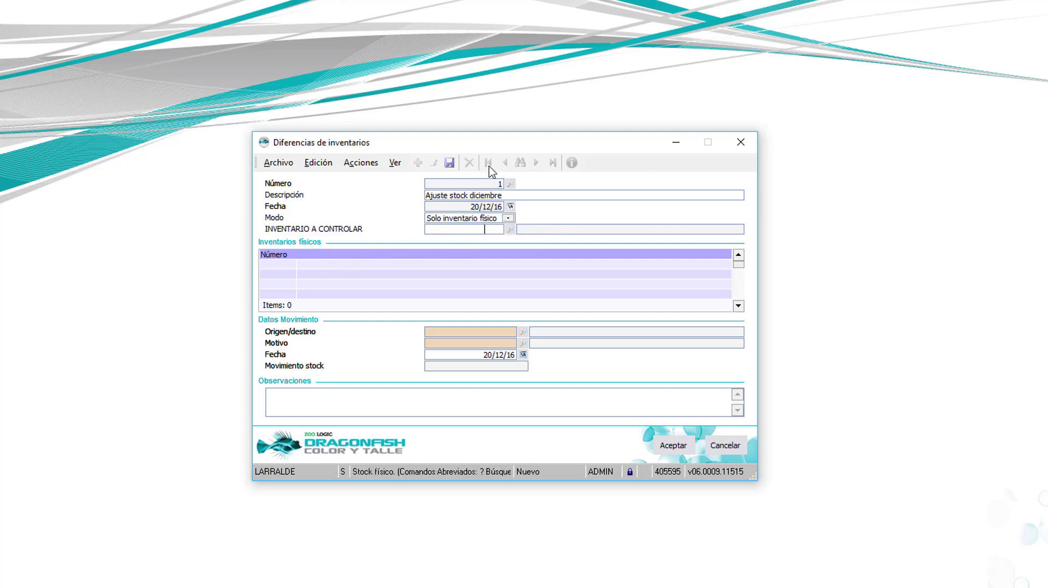
click(511, 229)
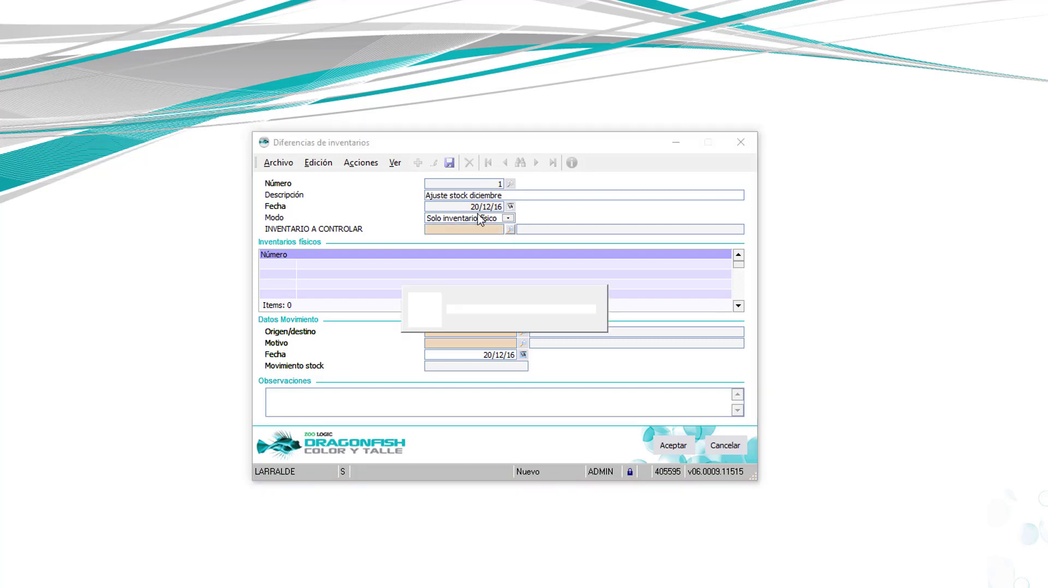
click(308, 300)
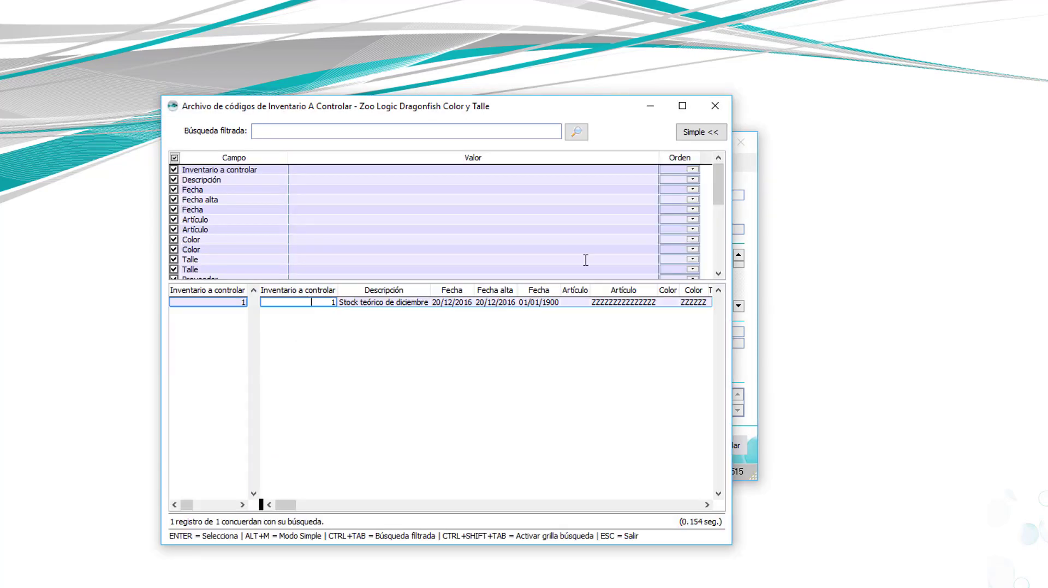
key(Return)
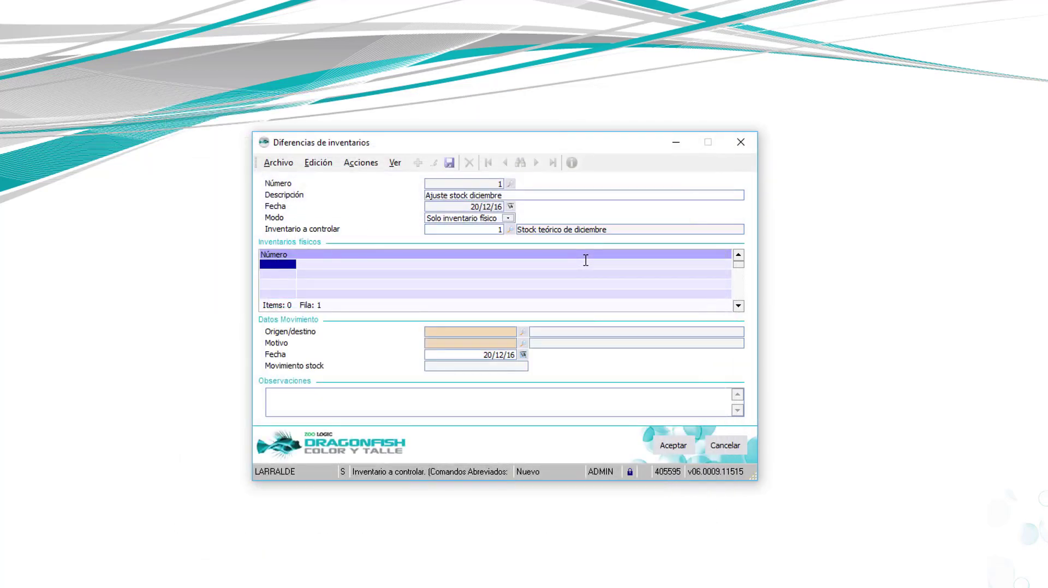
text(1)
key(Return)
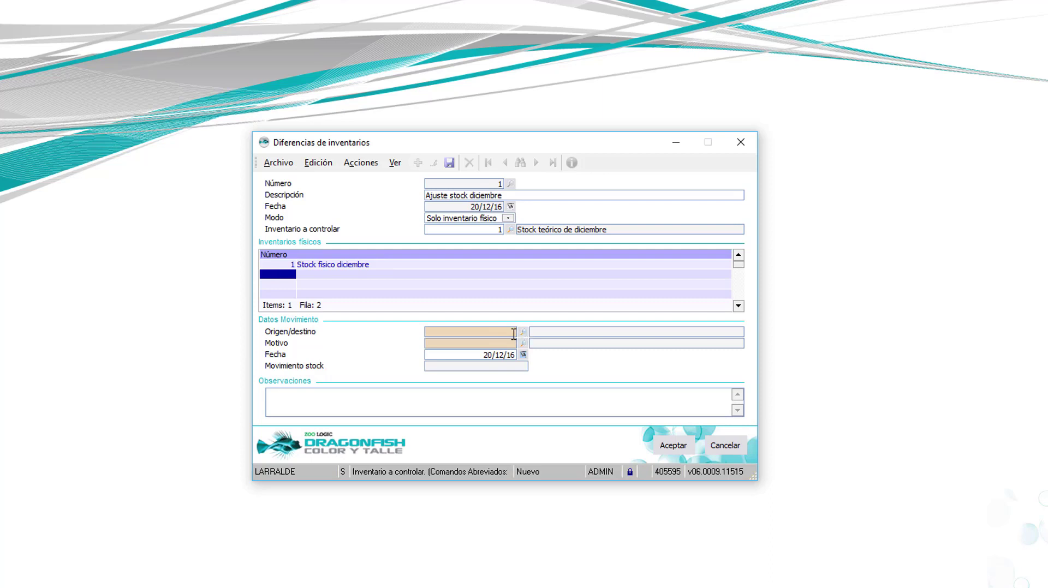
Step: Create the new origin/destination AJ described 'Ajuste de stock'
click(442, 332)
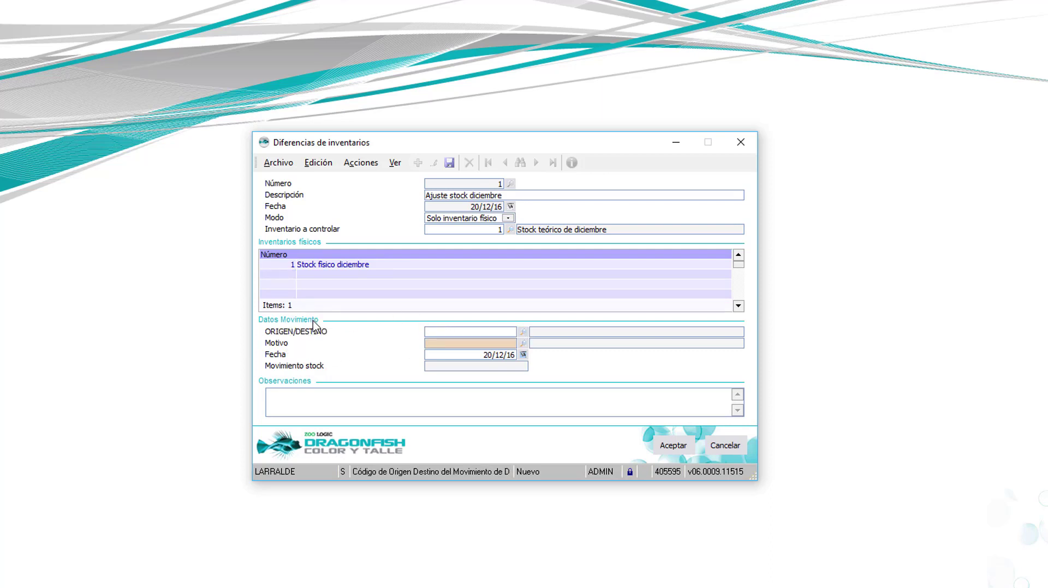
text(+)
key(Return)
text(AJ)
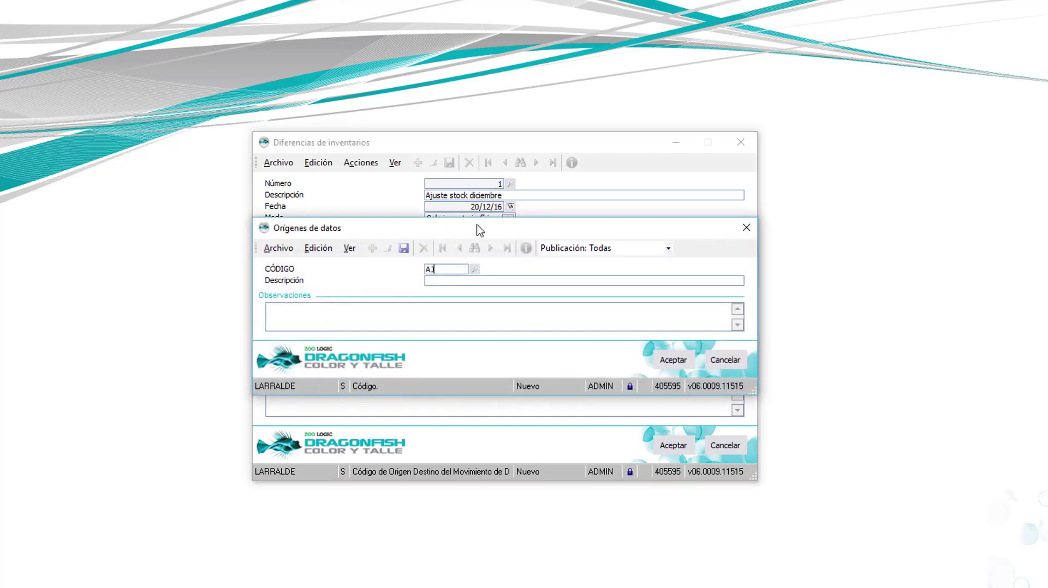
key(Return)
text(Ajuste de s)
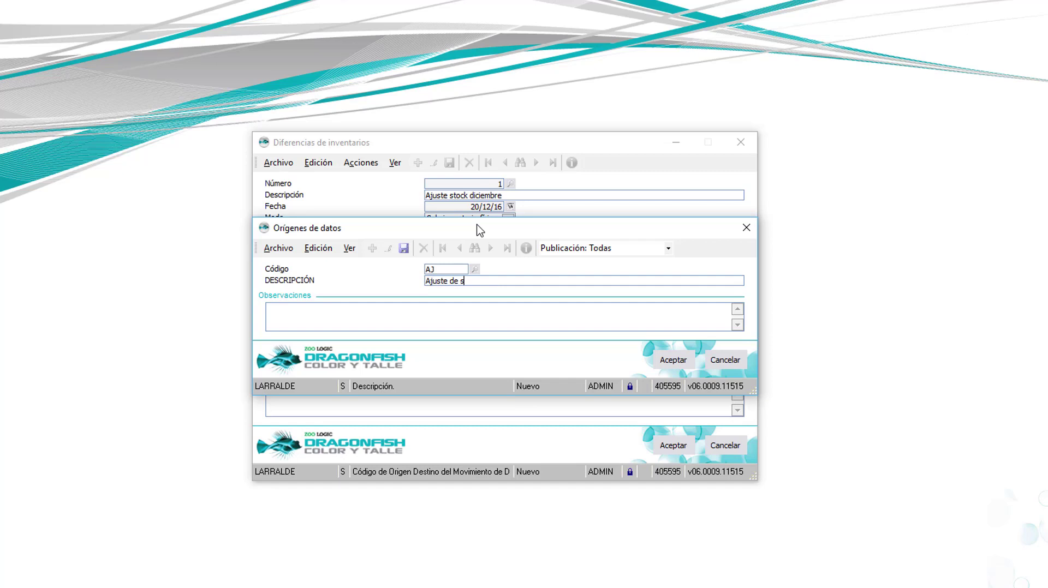
text(tock)
key(Return)
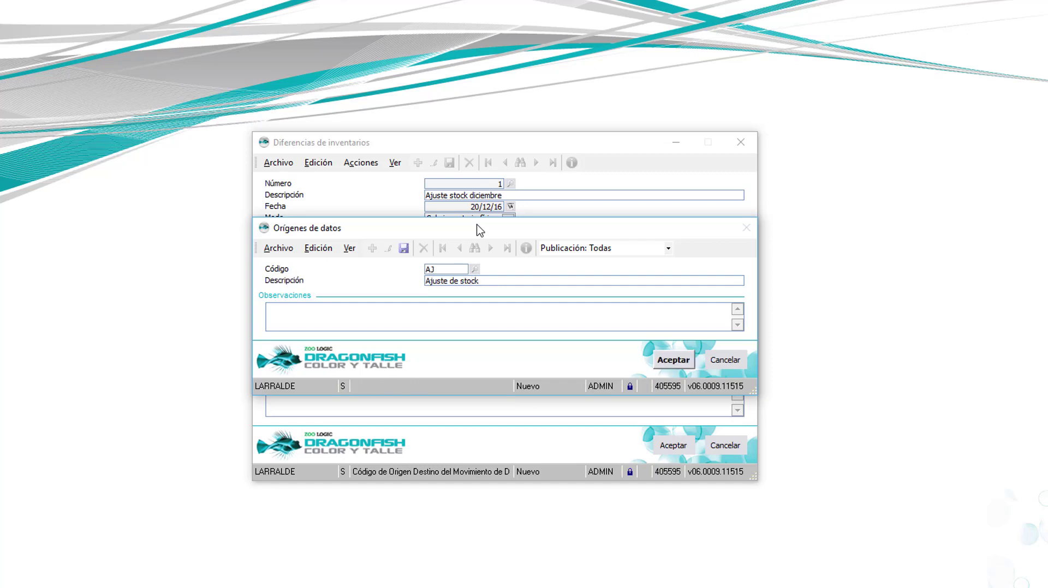
key(Return)
Step: Create movement reason AJ 'Ajuste de stock por inventario', then save and close the difference record
text(+)
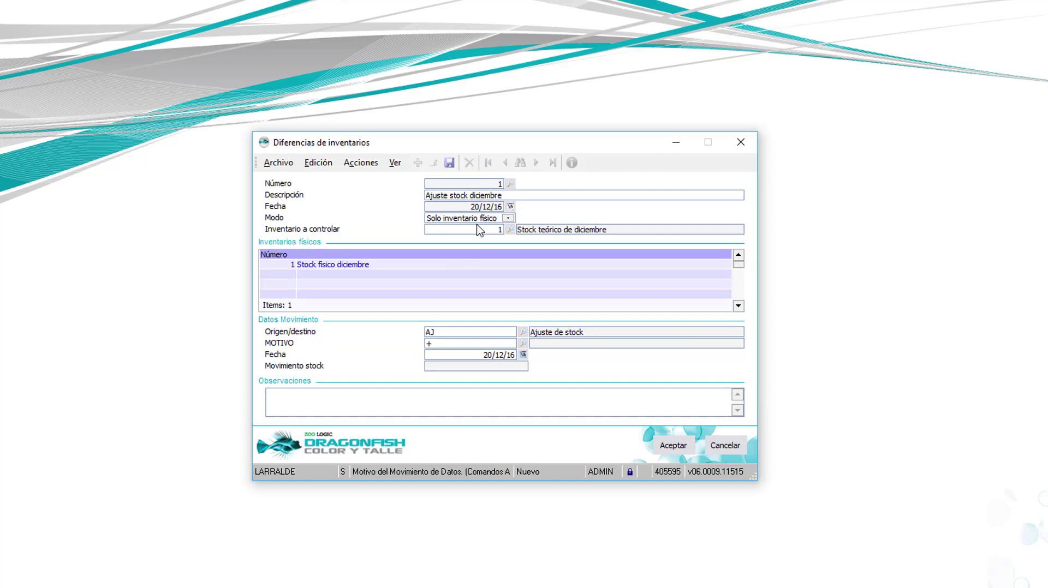
key(Return)
text(A)
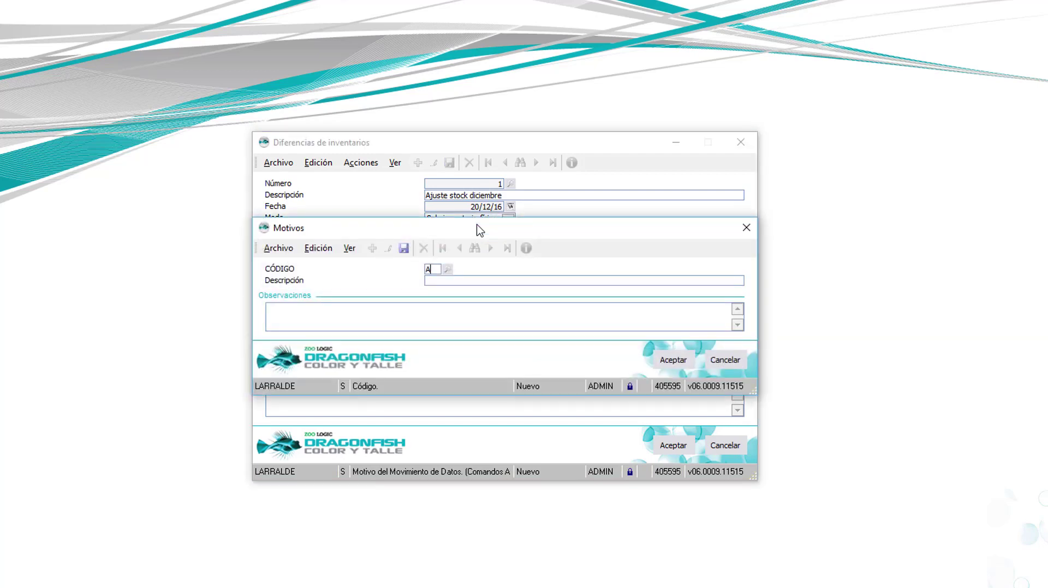
text(J)
key(Return)
text(AJ)
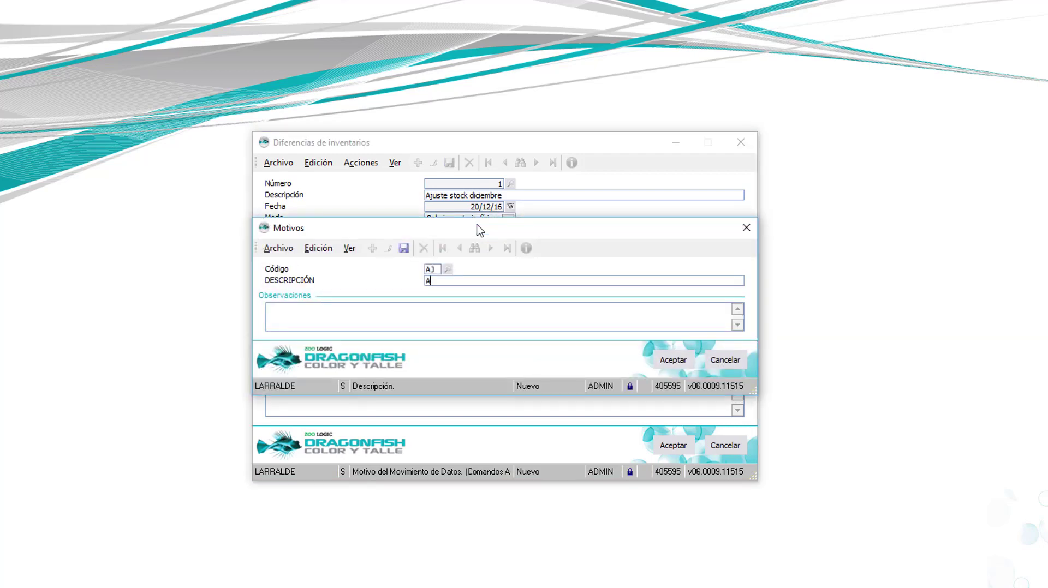
text(us)
key(BackSpace)
key(BackSpace)
text(uste de stock por inventario)
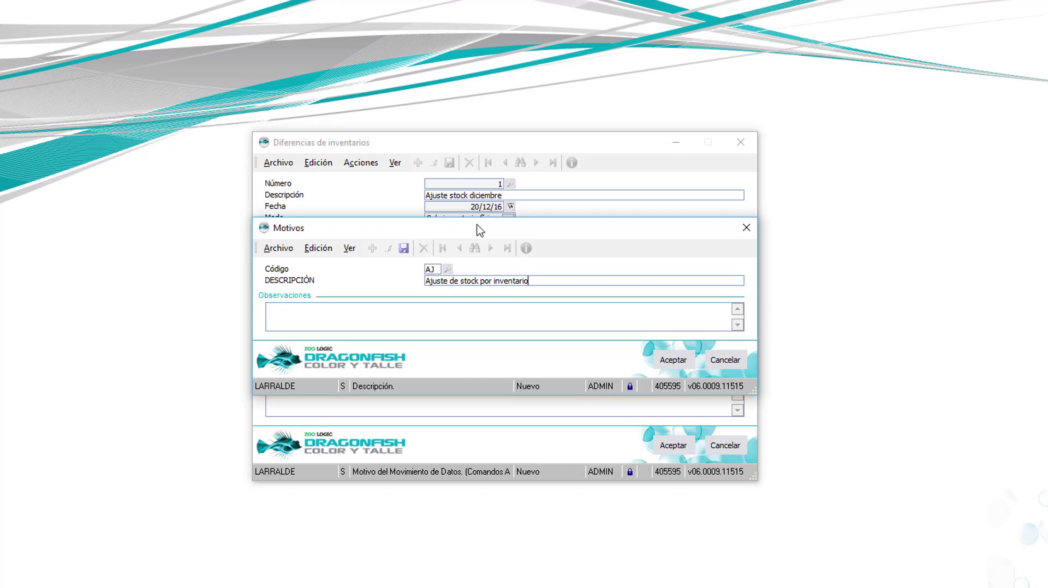
key(Return)
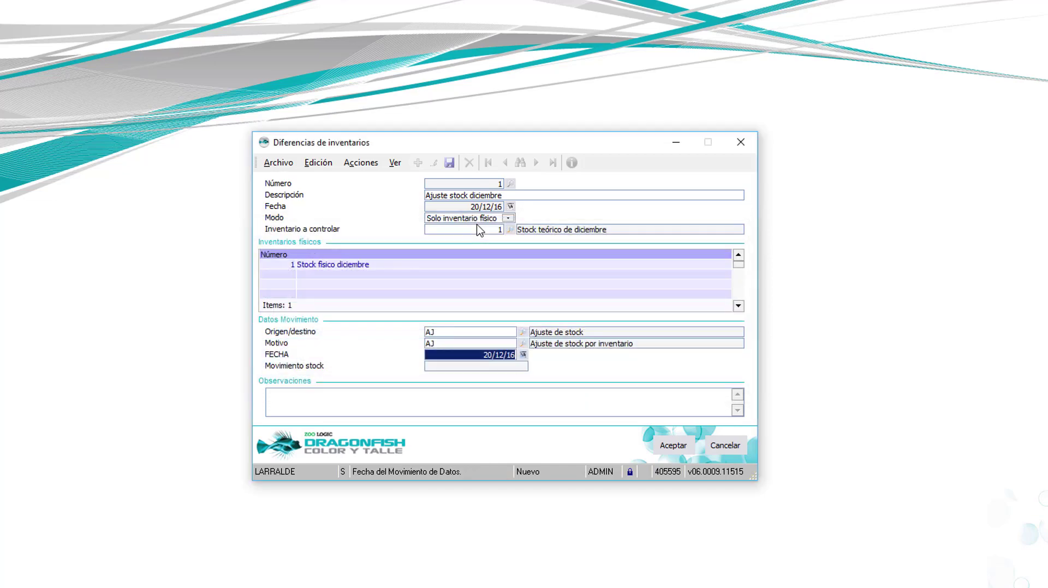
click(684, 445)
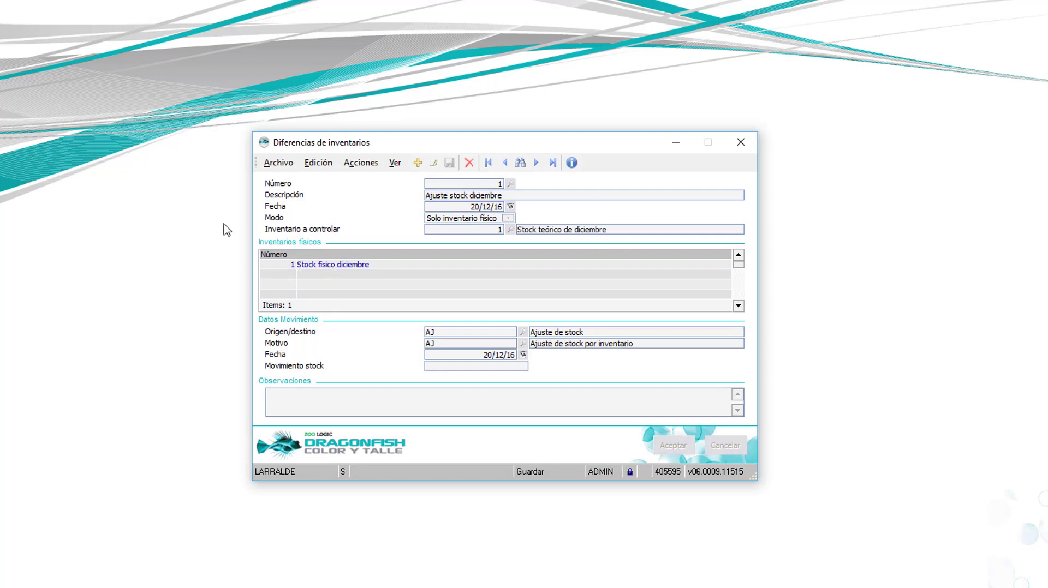
key(Escape)
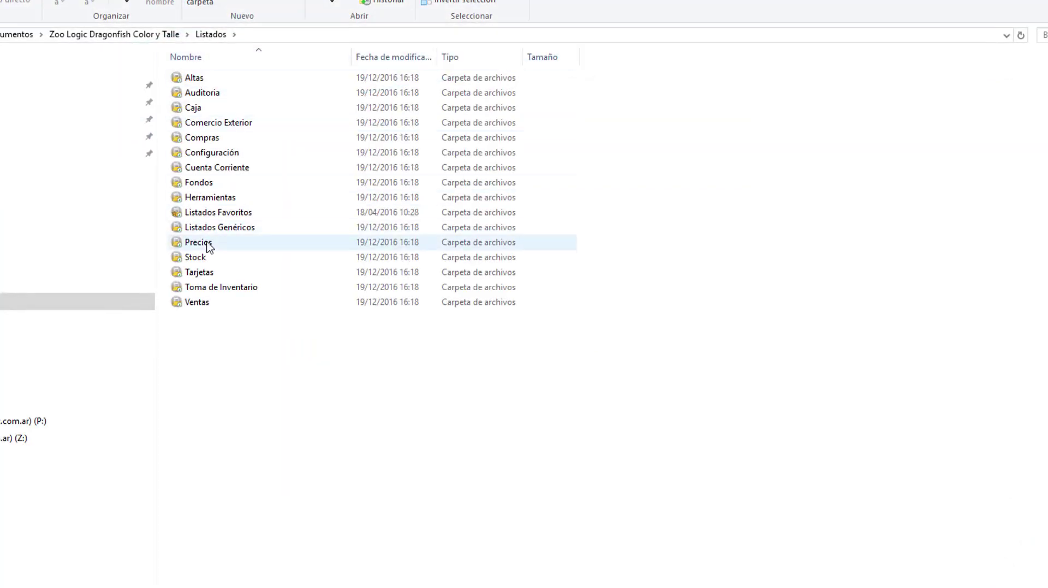
Step: Launch the 'Diferencias de inventario (unificado)' shortcut from the Toma de Inventario listings folder
click(224, 290)
double_click(228, 294)
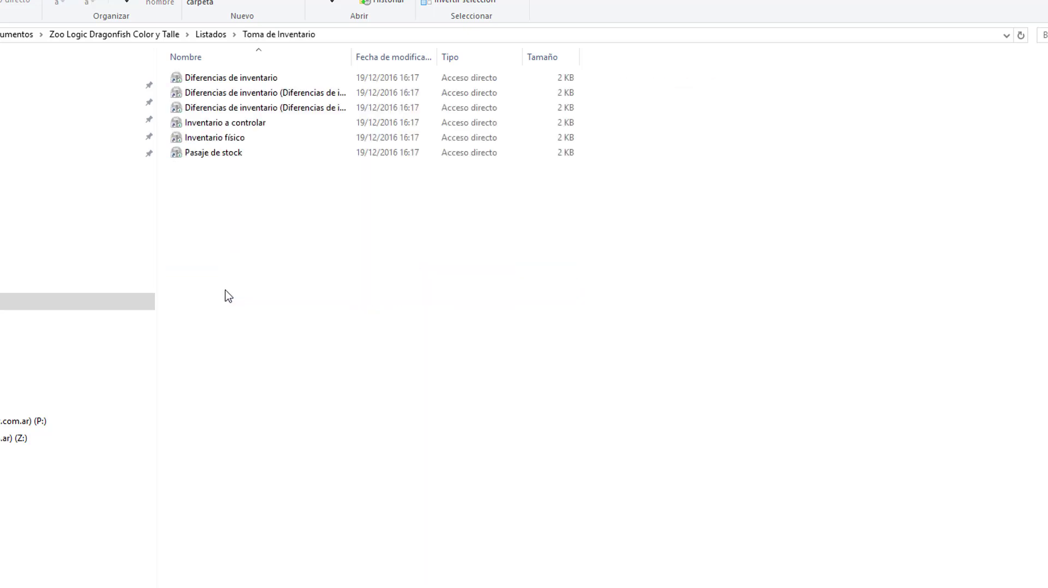
drag(351, 57, 512, 78)
double_click(220, 93)
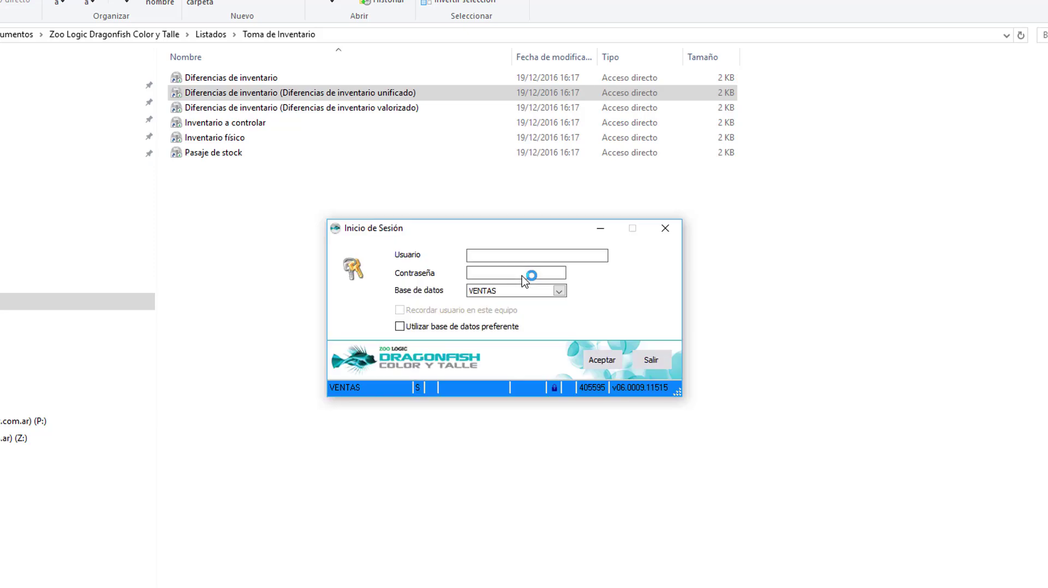
Step: Sign in with the administrator user and password on the LARRALDE database
text(ADMIN)
key(Tab)
text(*****)
click(536, 292)
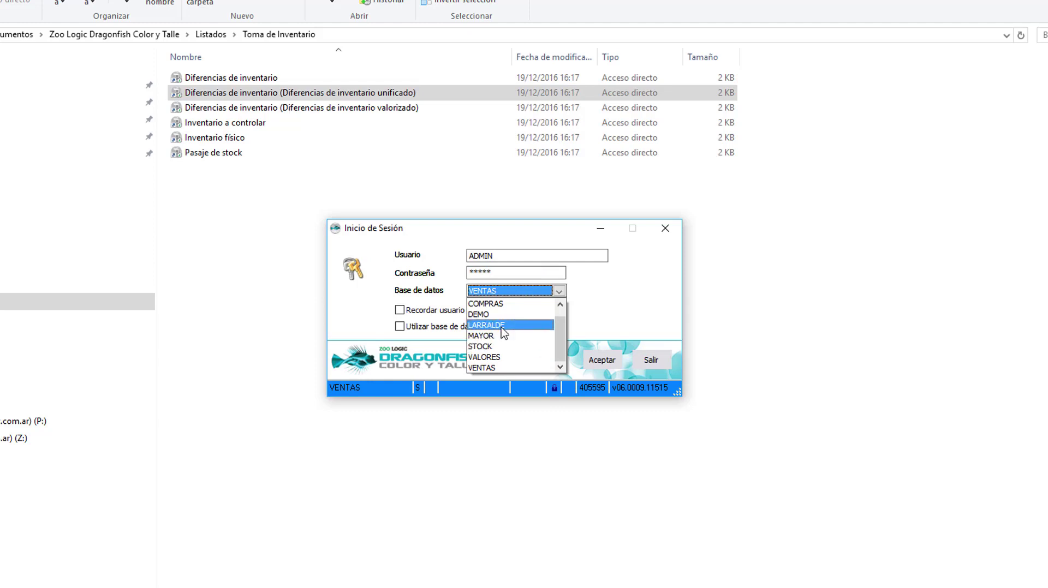
click(499, 326)
click(602, 364)
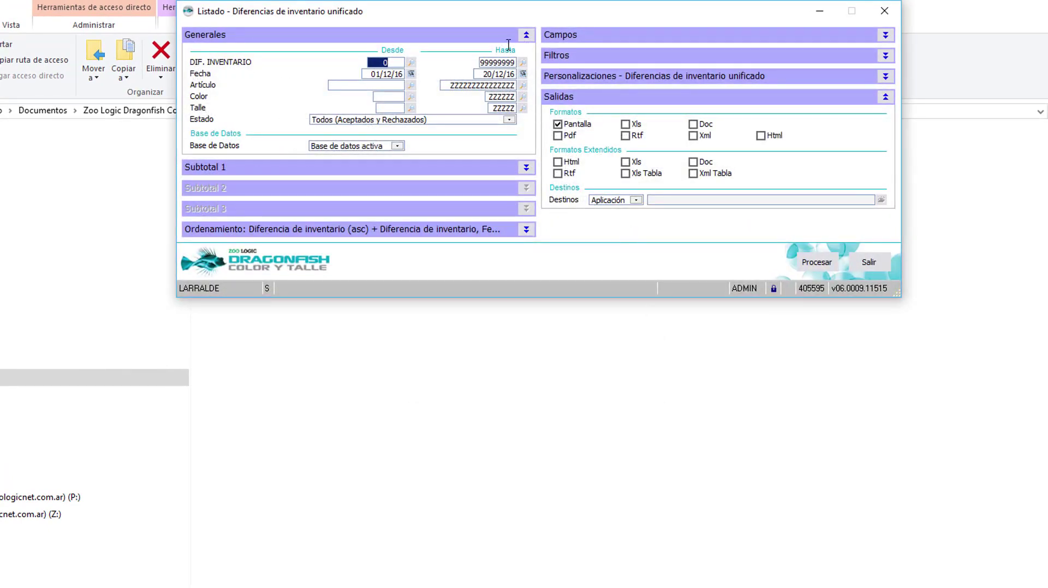
Step: Process the unified inventory differences report, which shows a 125,00 total difference
drag(519, 21, 545, 112)
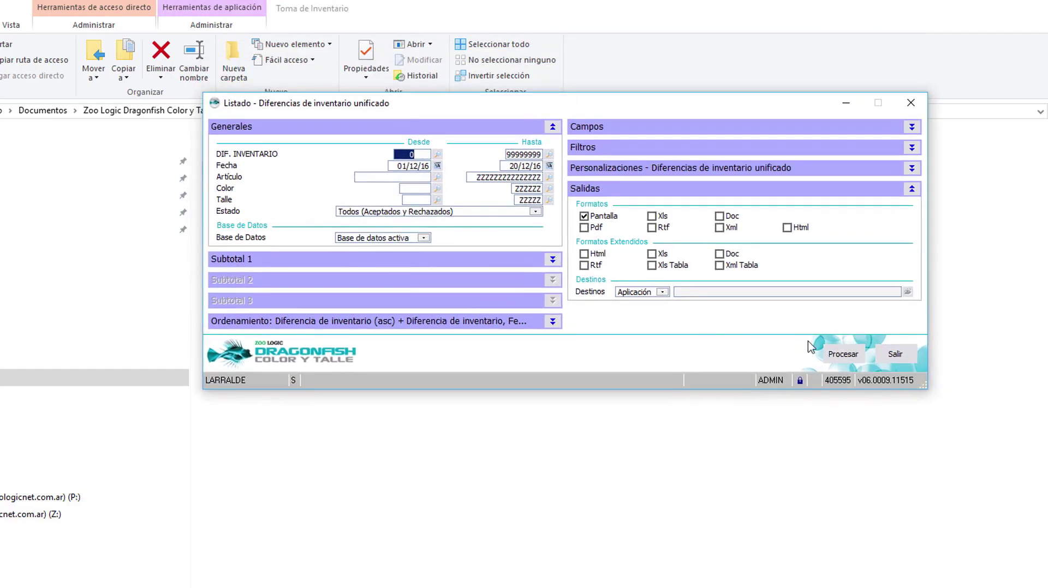
click(845, 361)
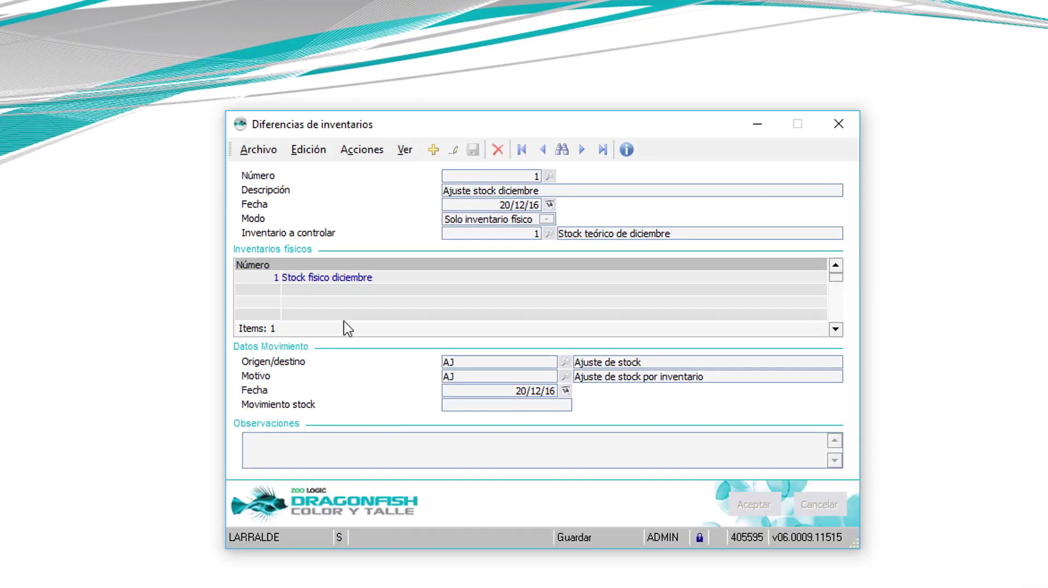
Step: Generate stock movement 3 from the 'Ajuste stock diciembre' differences and close the form
click(363, 154)
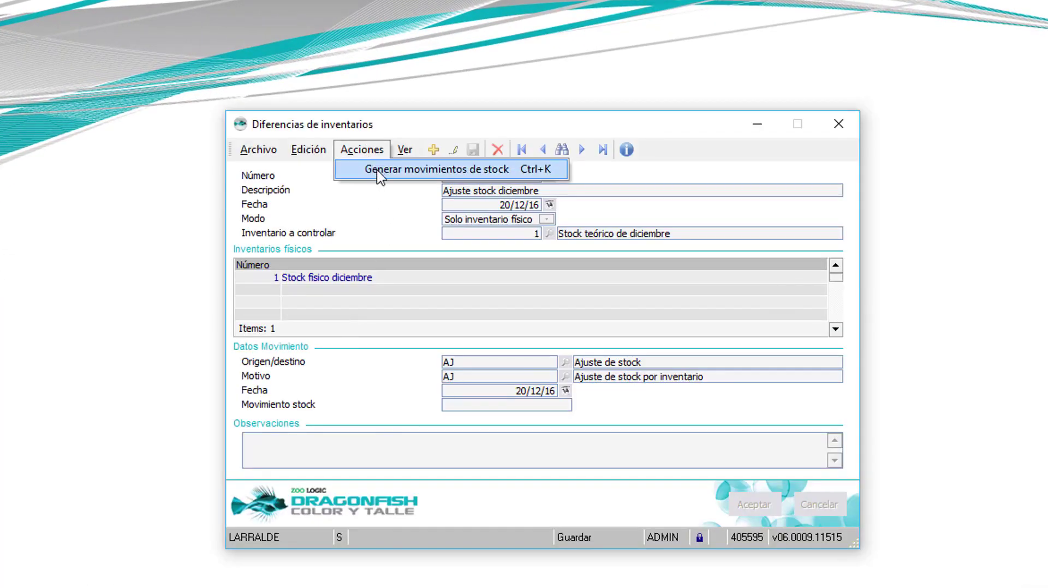
click(379, 171)
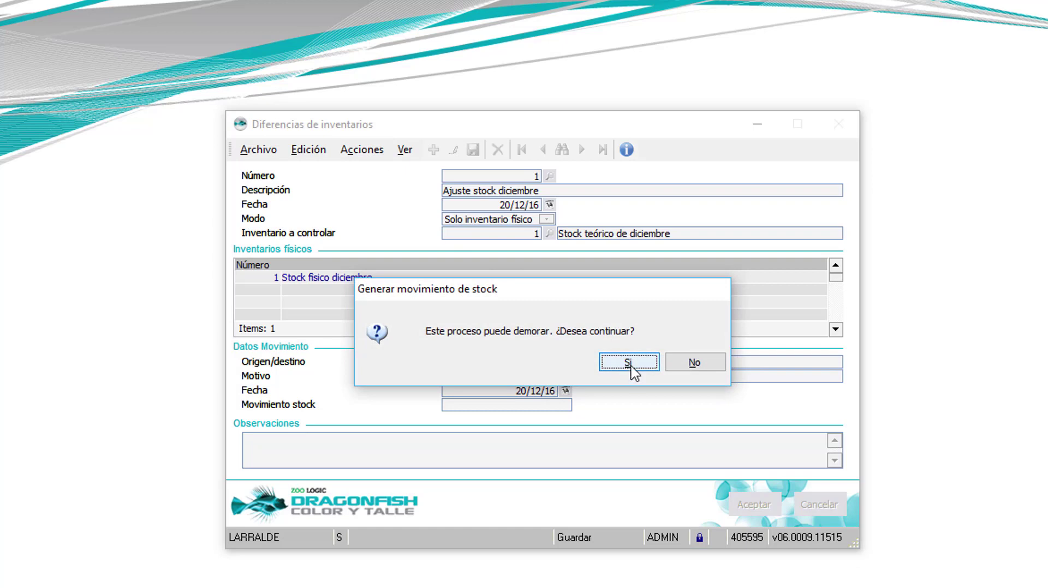
click(628, 364)
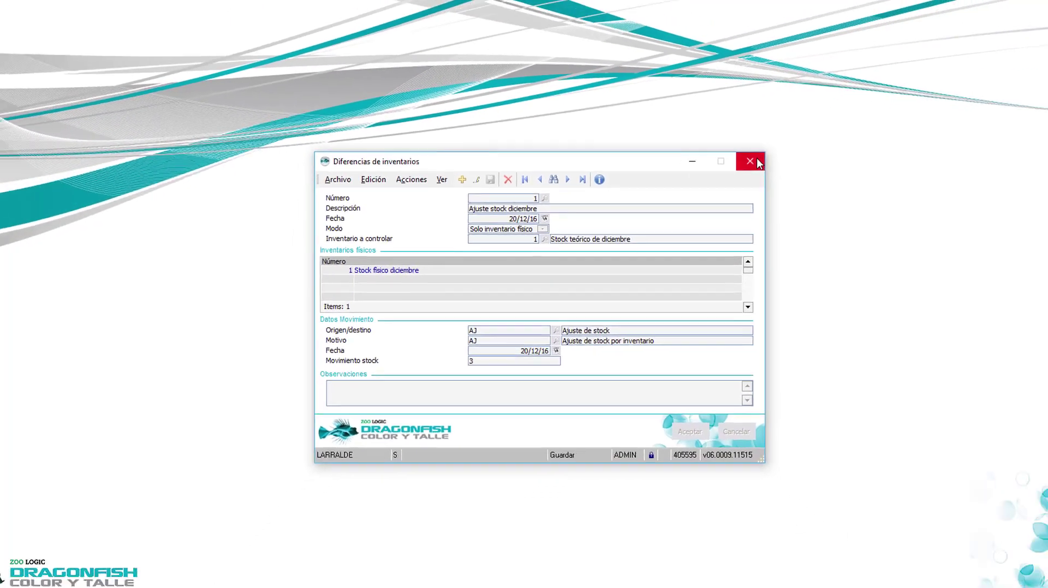
click(838, 124)
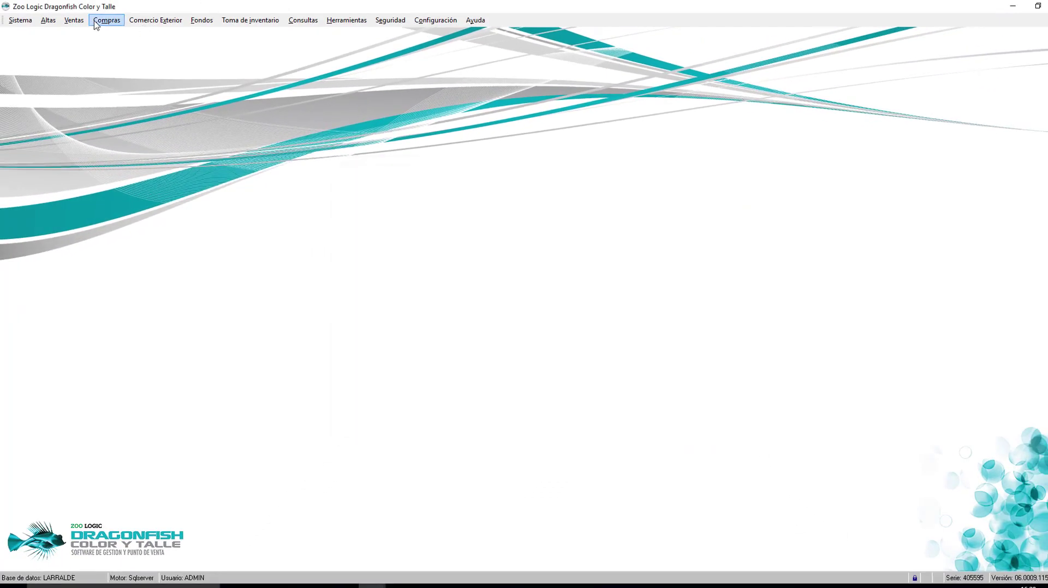
Step: Open the stock movements screen from the sales functions menu
click(75, 21)
click(78, 23)
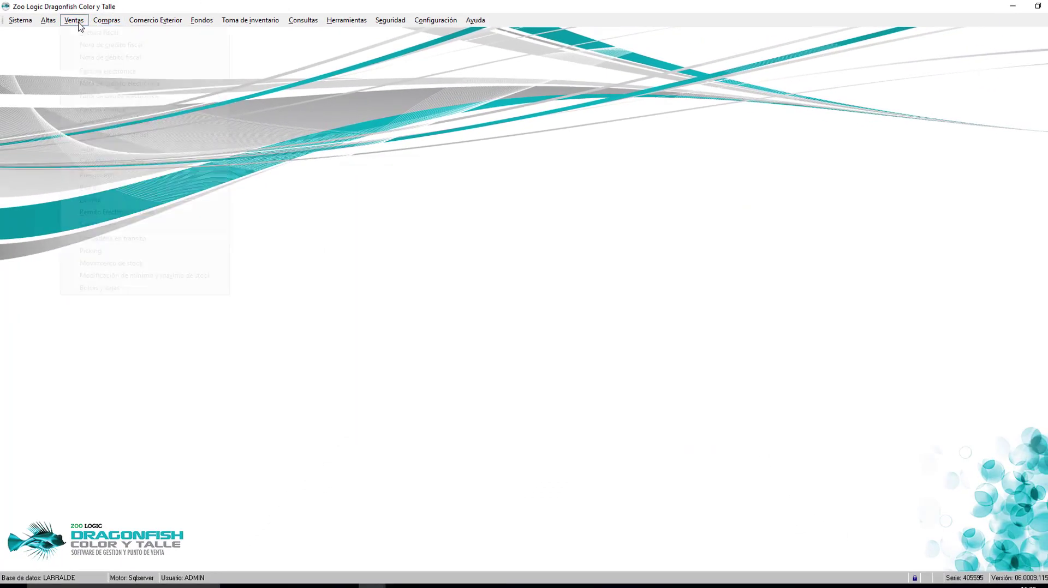
click(149, 263)
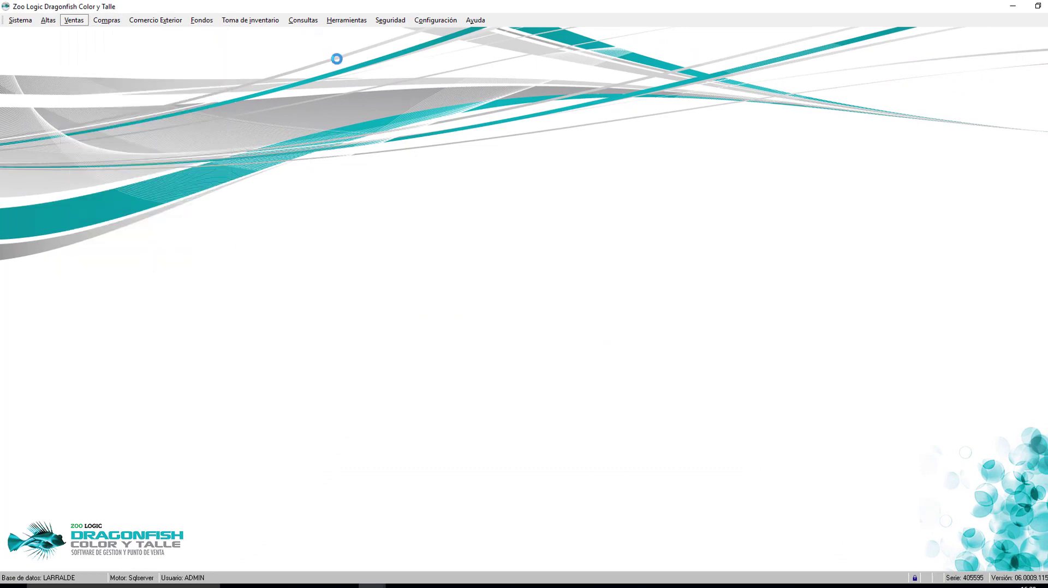
click(257, 87)
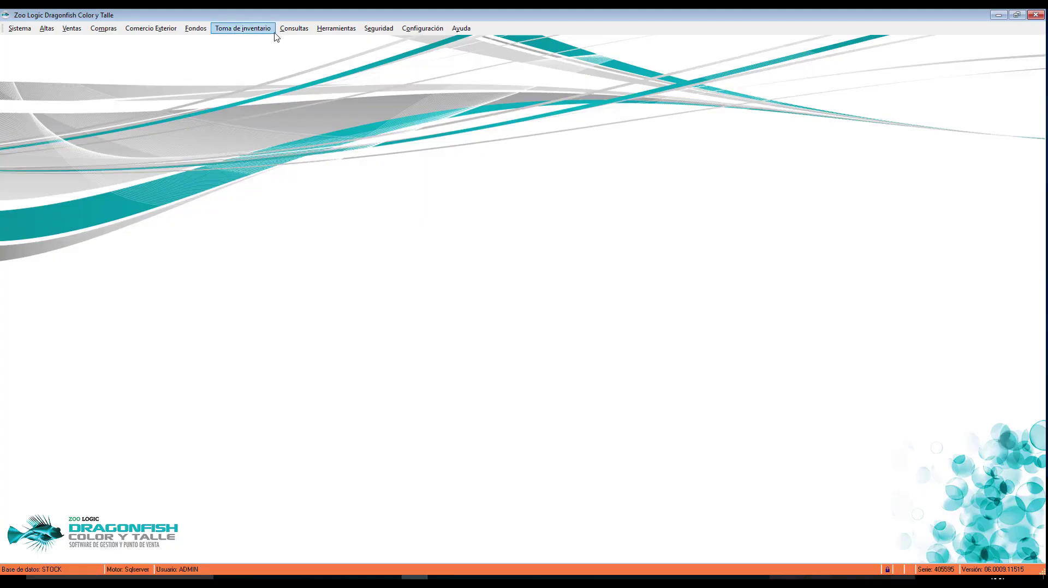
Step: Leave the stock and price query slide and return to the Dragonfish main window
click(284, 32)
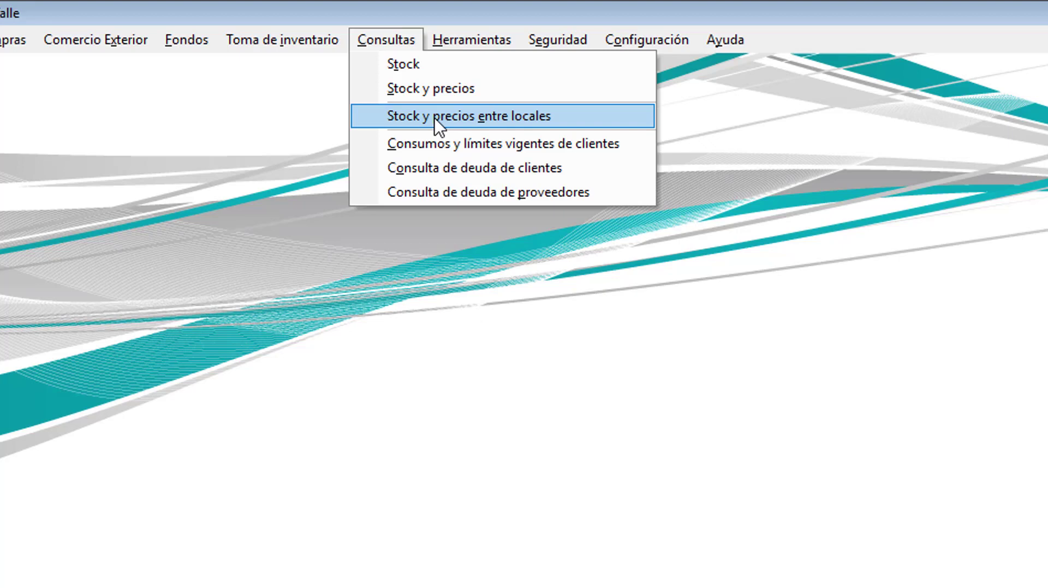
Step: Look up article R016, colour 10, size M in Consulta de stock y precios, showing 10 in stock
key(Escape)
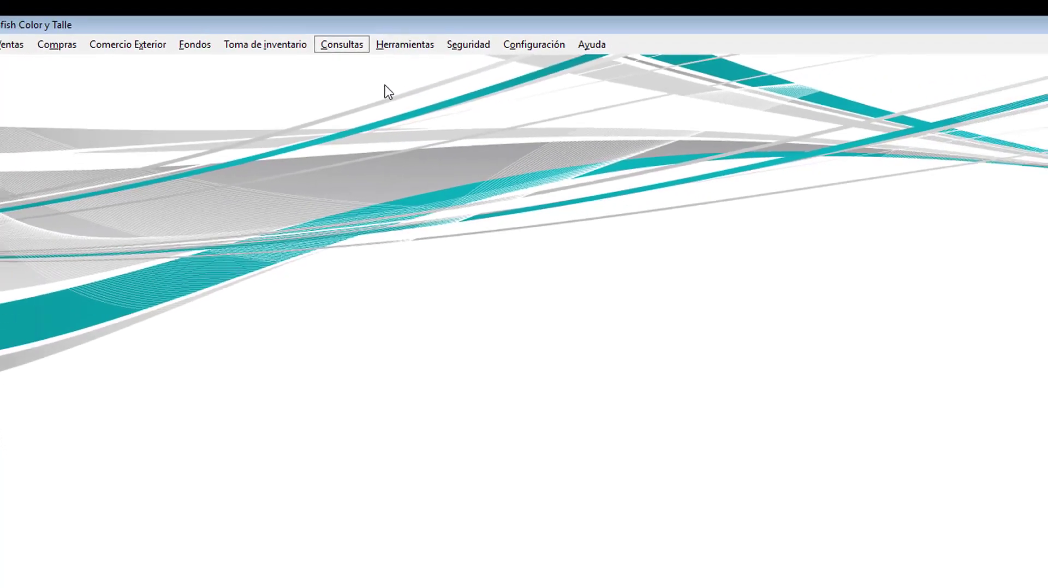
key(Escape)
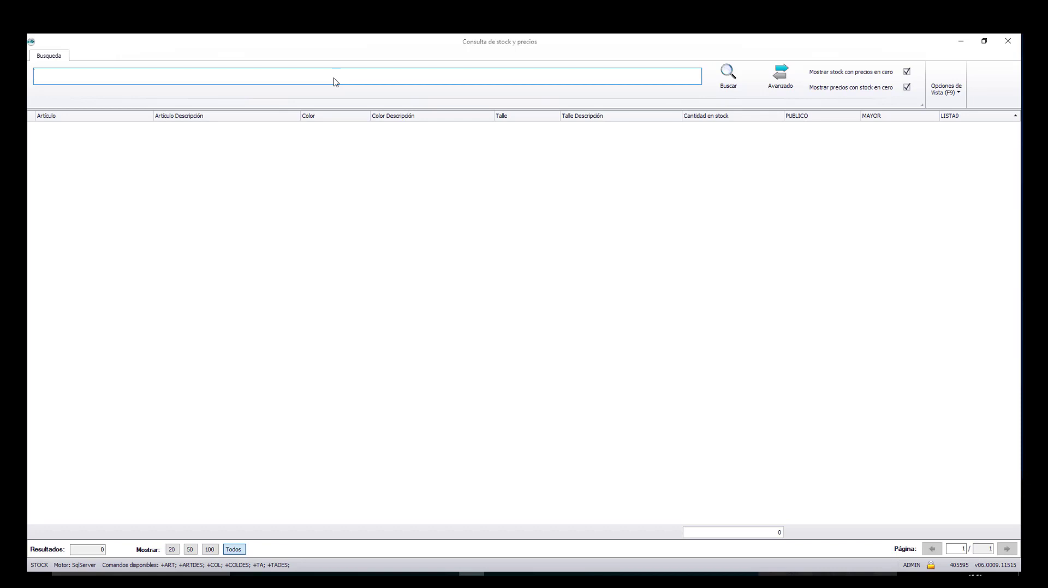
mouse_move(310, 77)
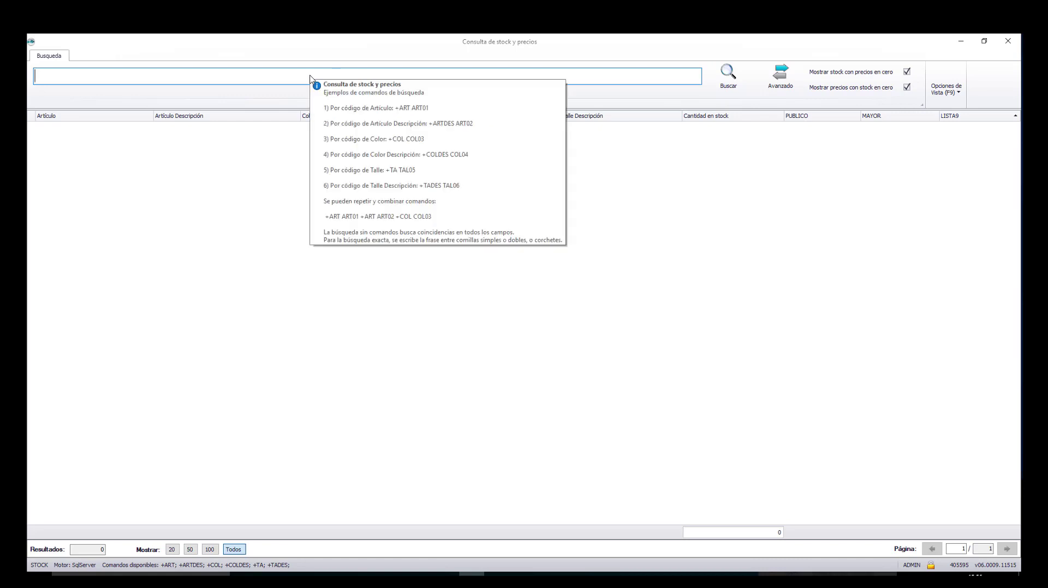
text(R016 10 M)
key(Return)
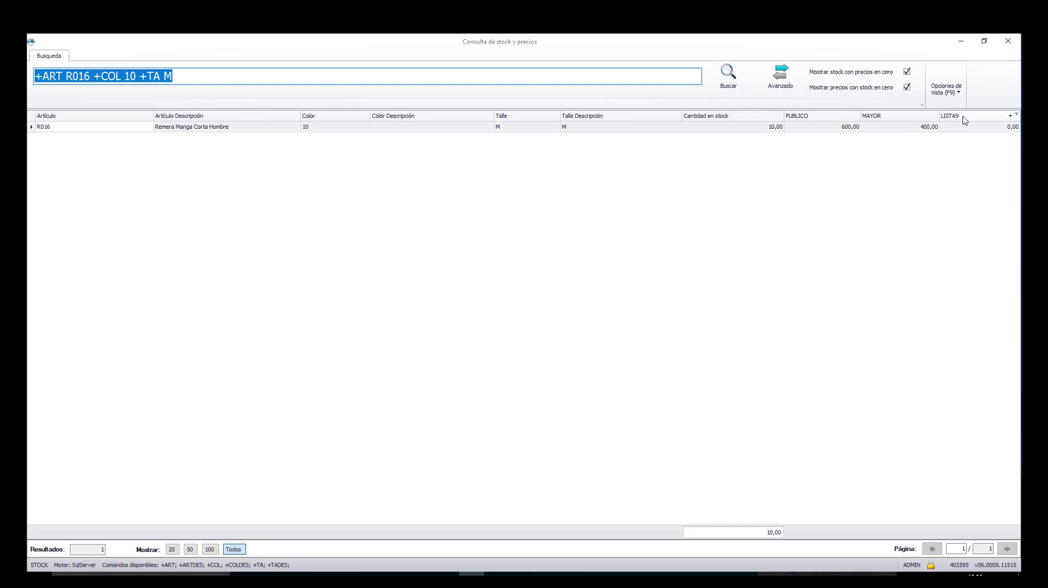
Step: Remove the LISTA9 and Color Descripción columns from the stock results grid
key(Tab)
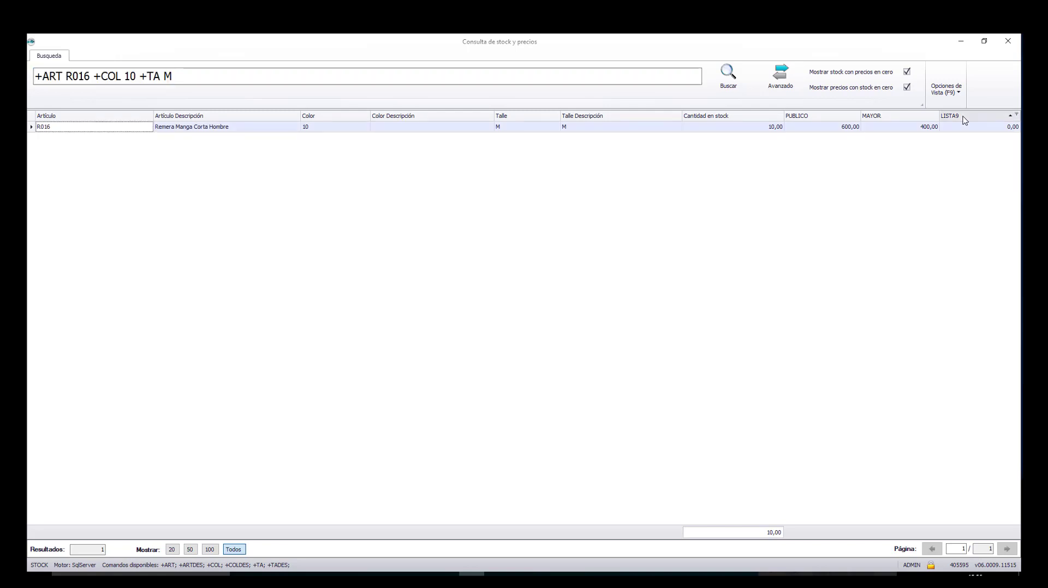
drag(658, 82, 657, 82)
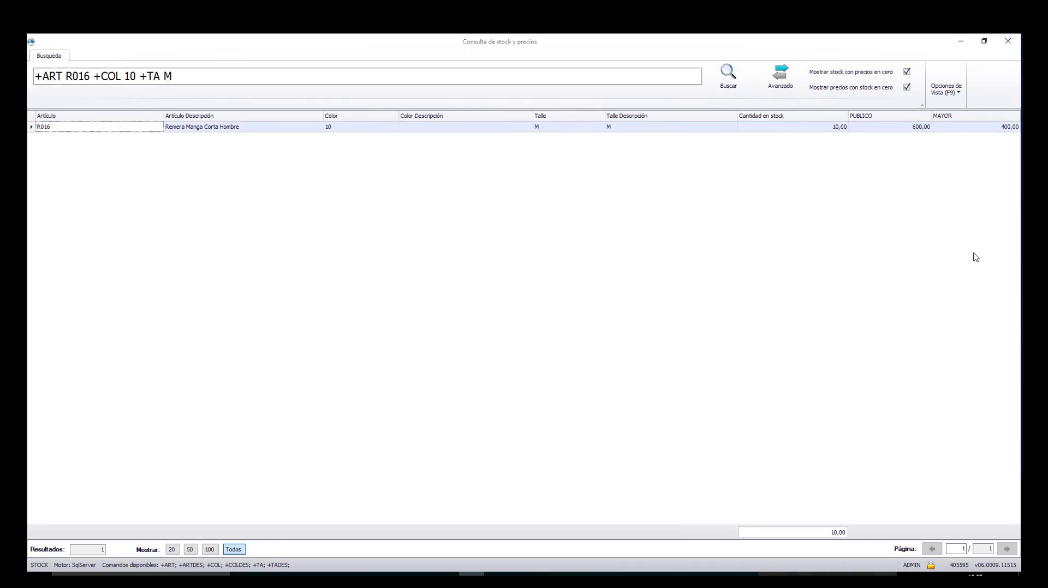
drag(448, 115, 428, 101)
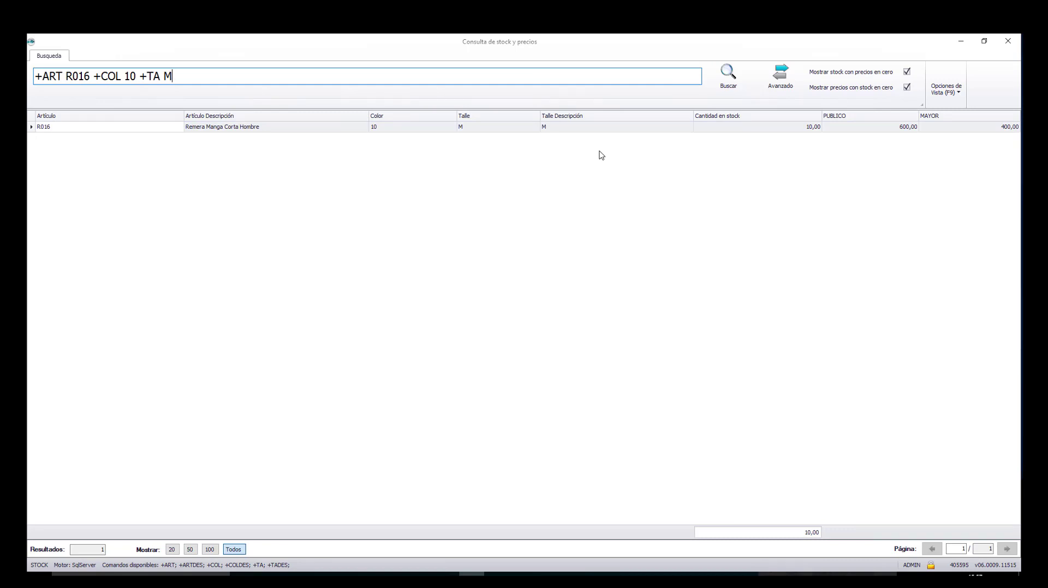
Step: Add the Proveedor column through the column chooser and select the search text
right_click(715, 120)
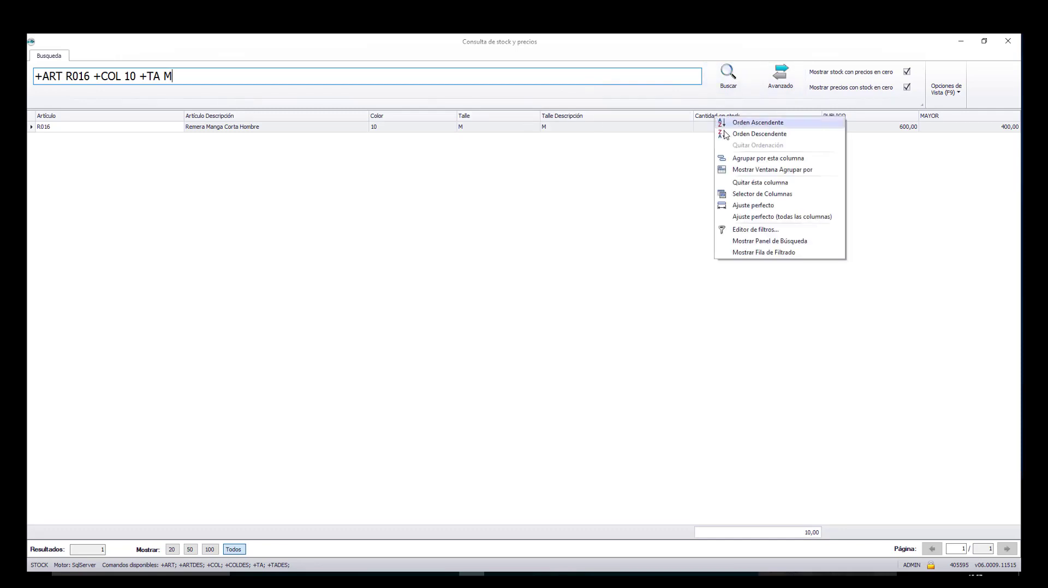
click(756, 194)
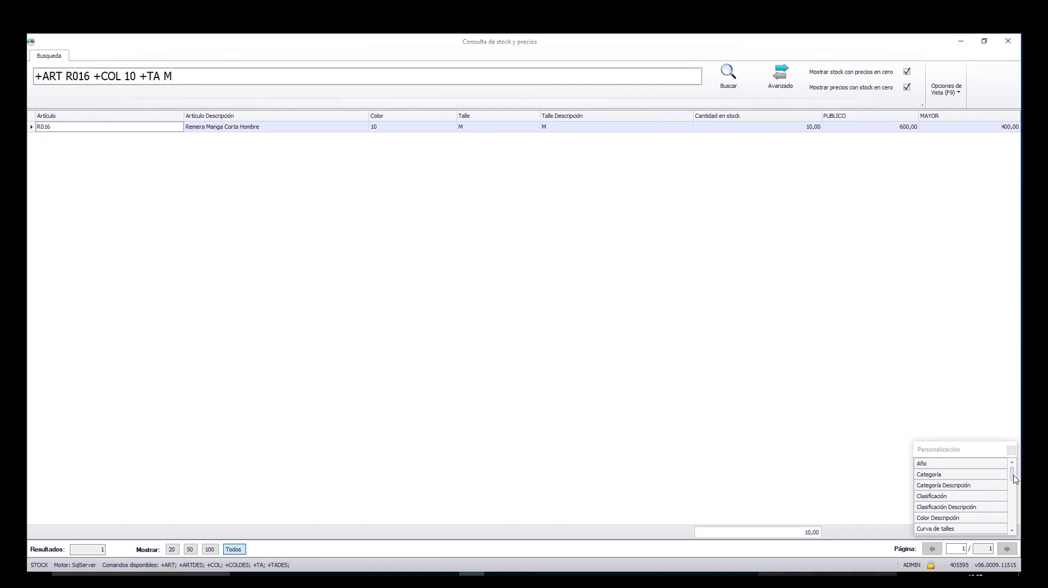
drag(1013, 483, 1017, 522)
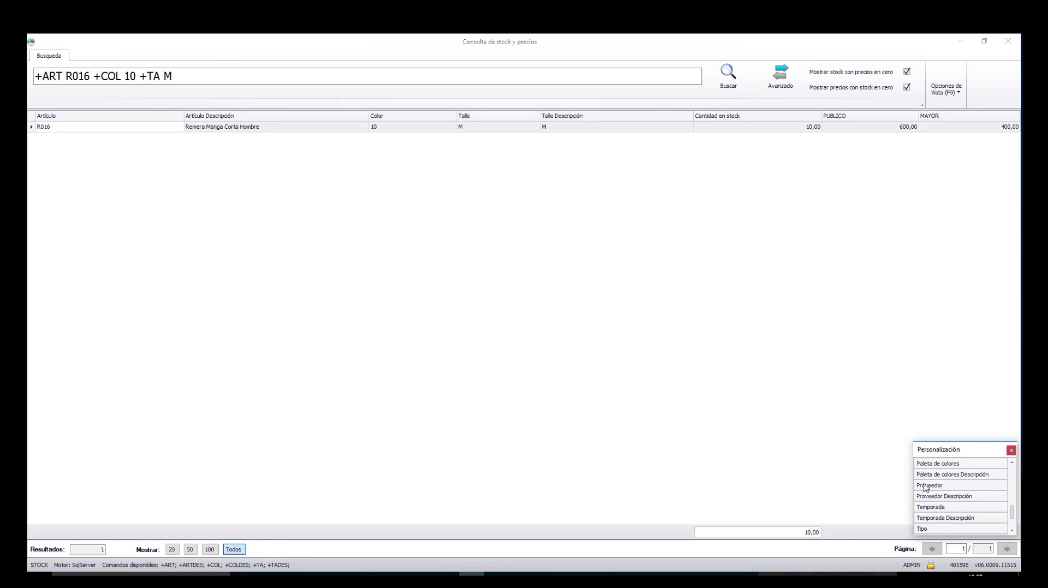
drag(926, 485, 704, 134)
click(51, 76)
Step: Search the stock query for 'remer'
key(BackSpace)
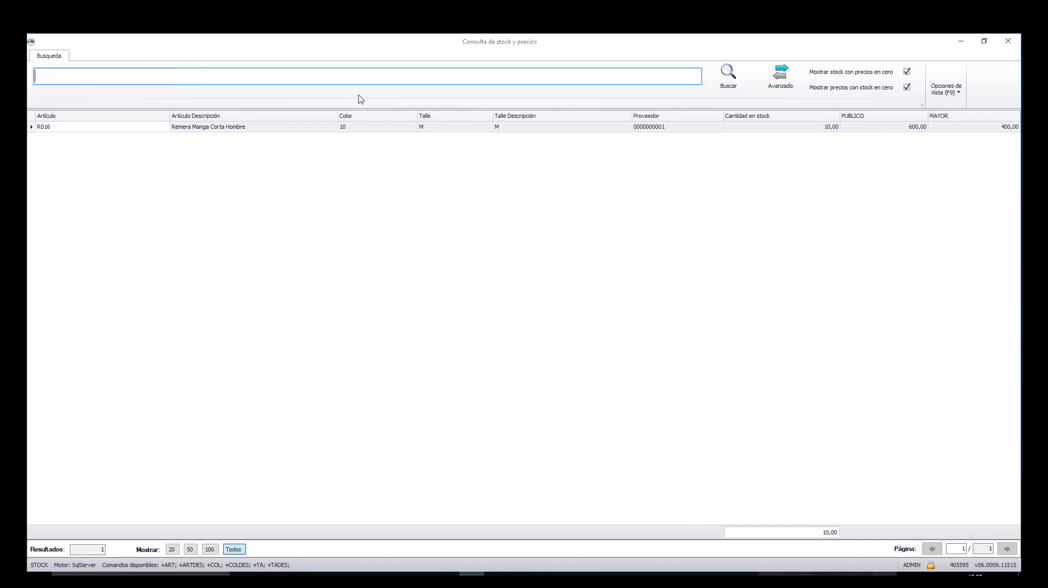
text(remera)
key(Return)
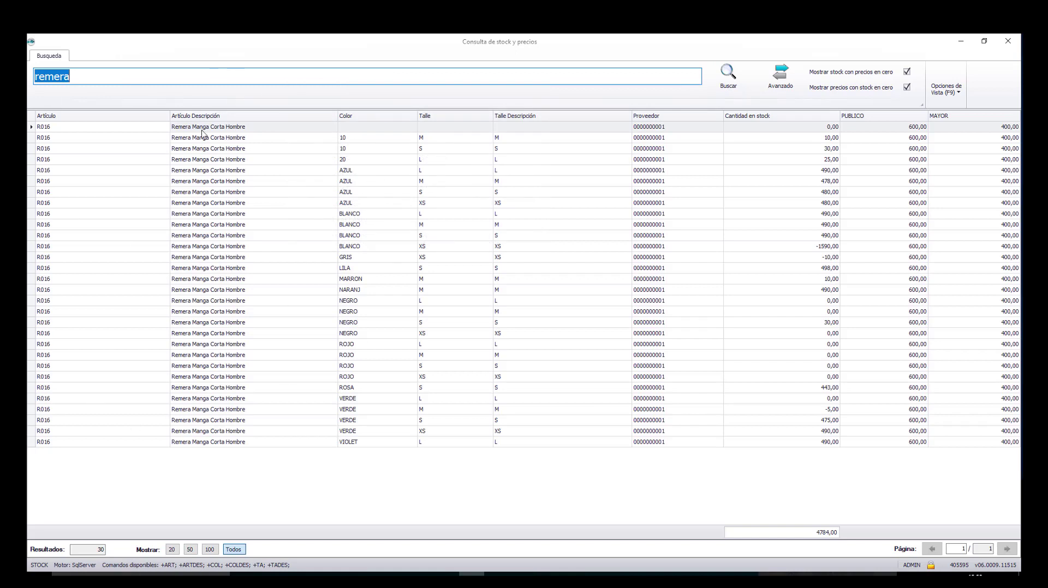
Step: List all 185 articles, sort by Cantidad en stock descending, and drop the Proveedor column
click(171, 79)
double_click(171, 80)
key(BackSpace)
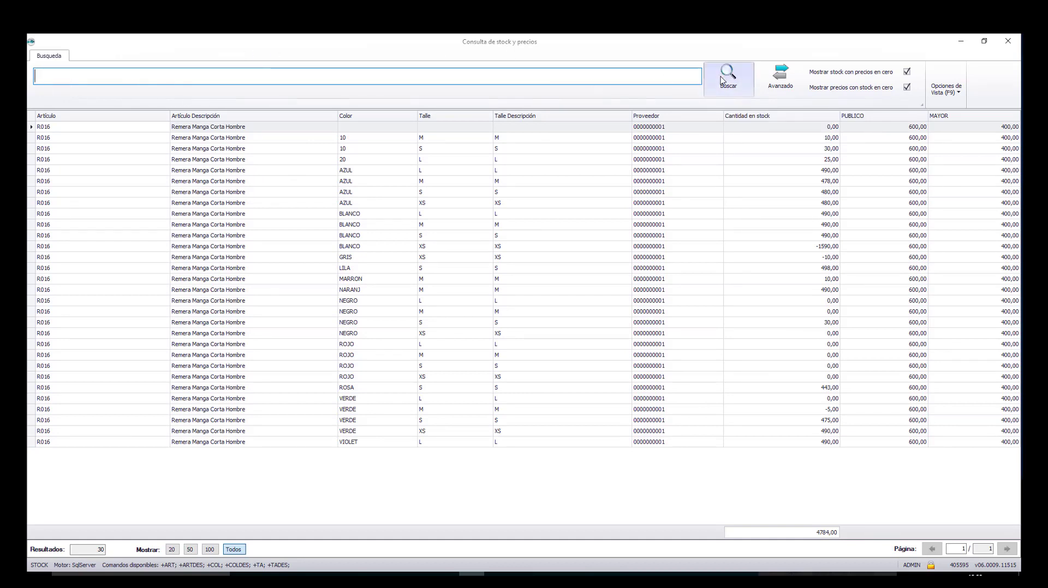
click(721, 80)
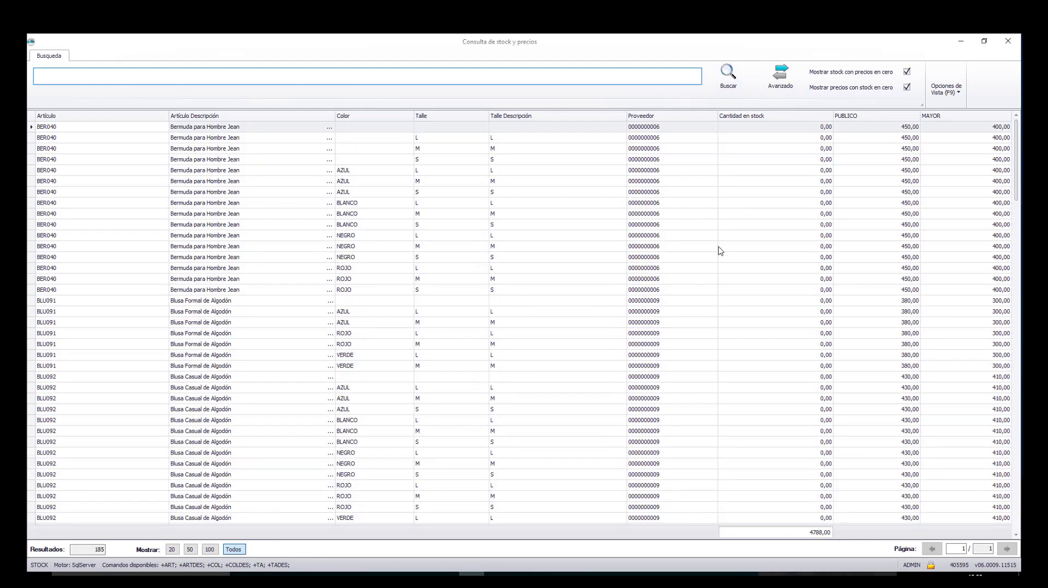
scroll(720, 251, down, 5)
scroll(720, 251, down, 10)
scroll(720, 251, up, 11)
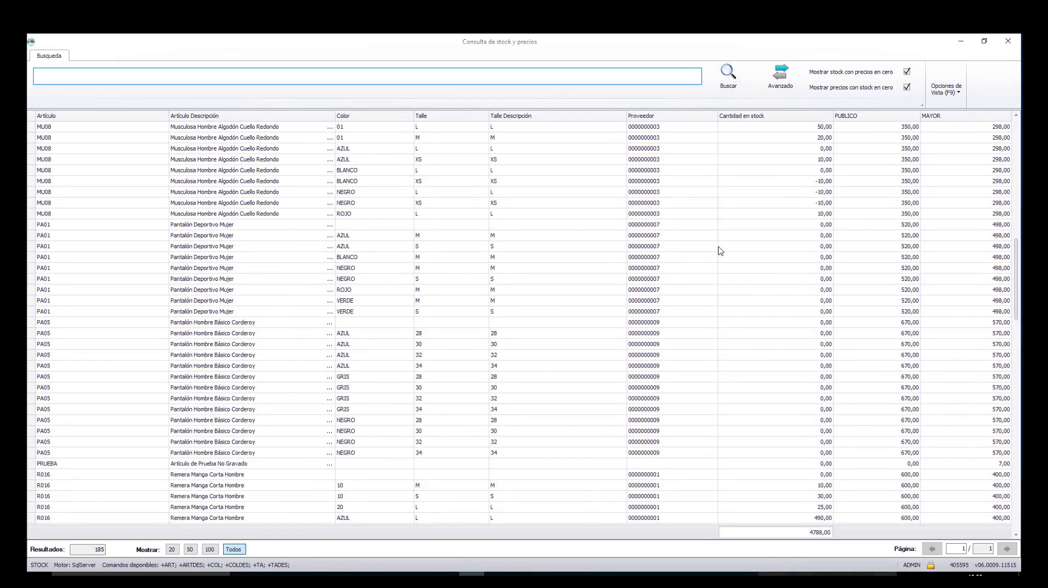
click(769, 116)
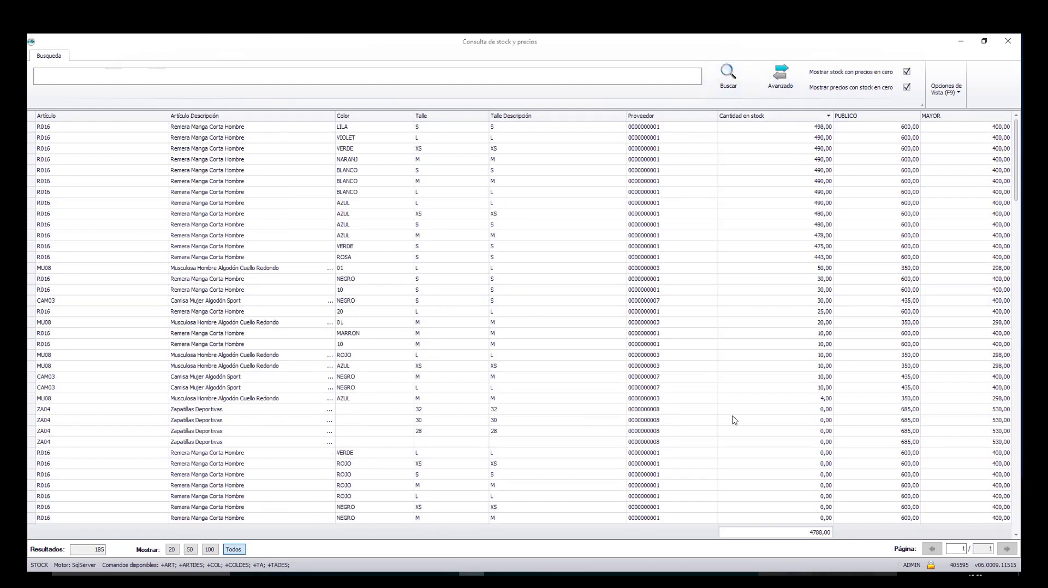
drag(652, 116, 548, 80)
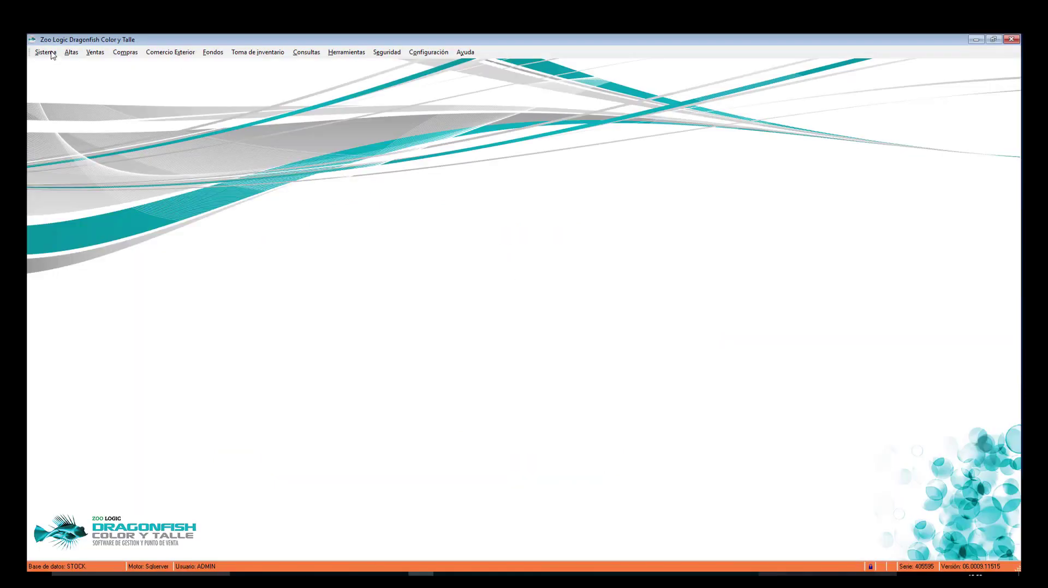
Step: Launch the Stock report shortcut from the Listados\Stock folder via Explorador de listados
click(52, 53)
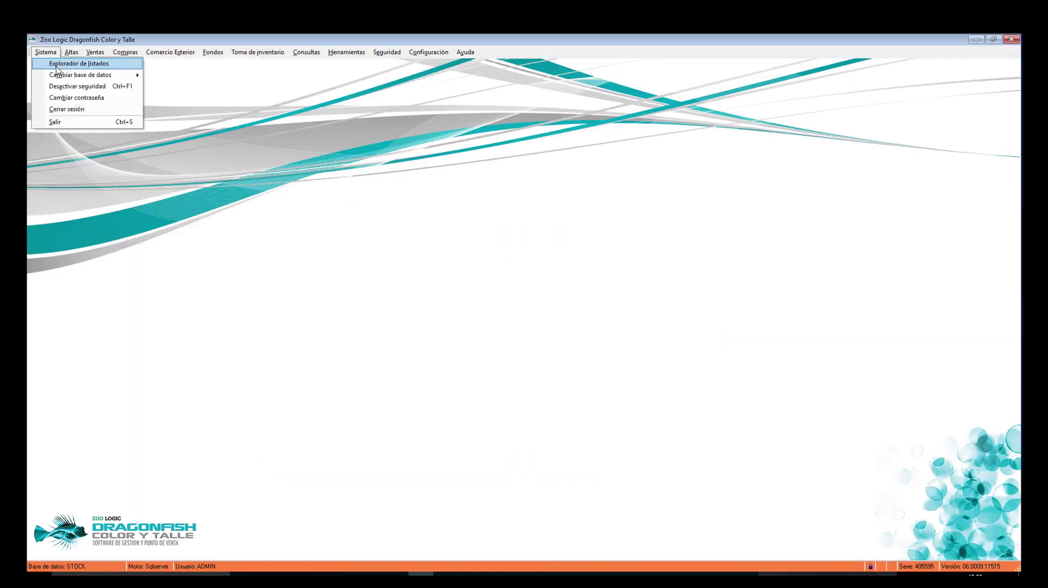
click(57, 65)
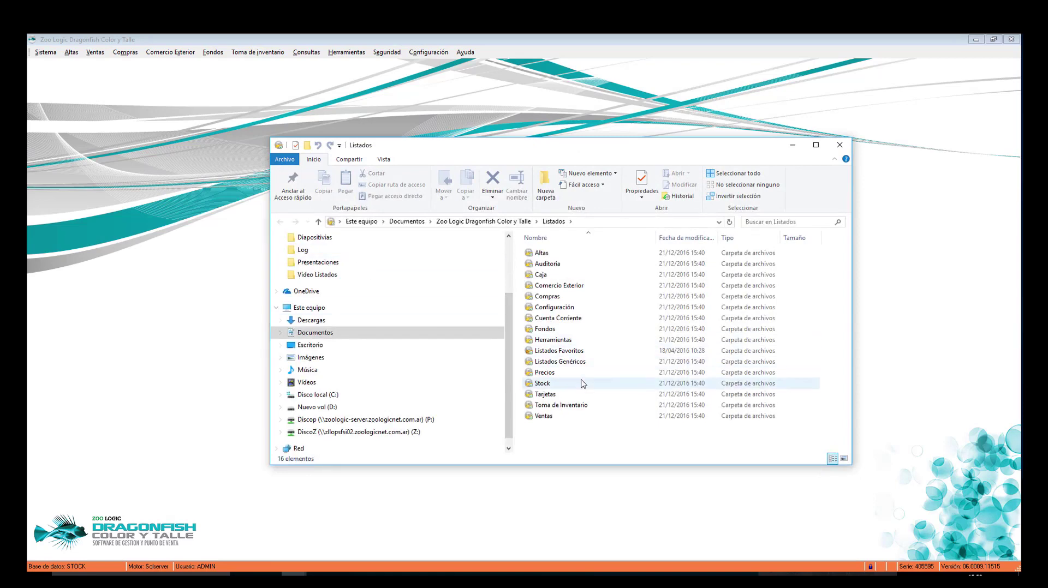
double_click(582, 384)
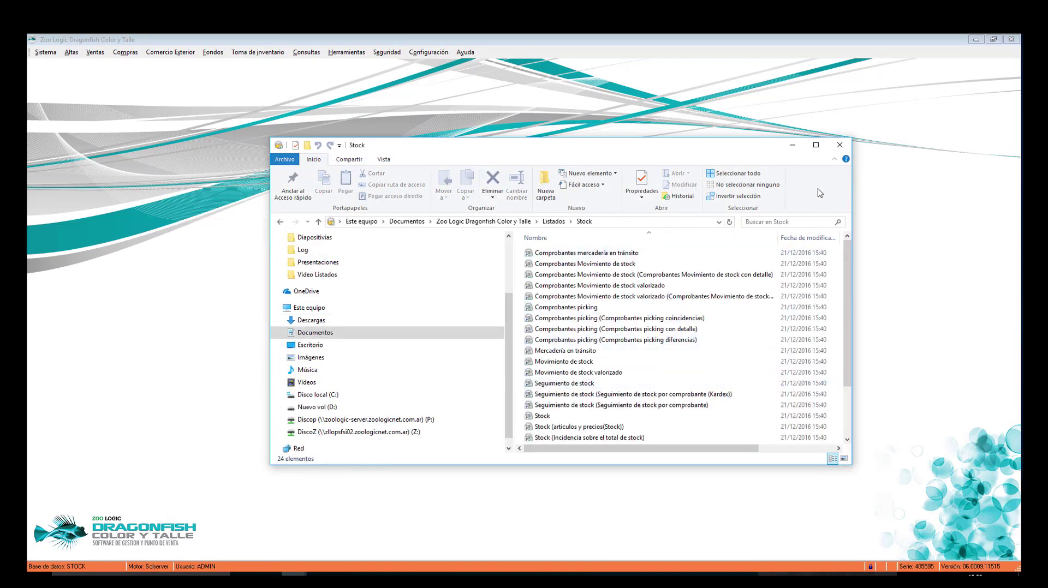
click(815, 145)
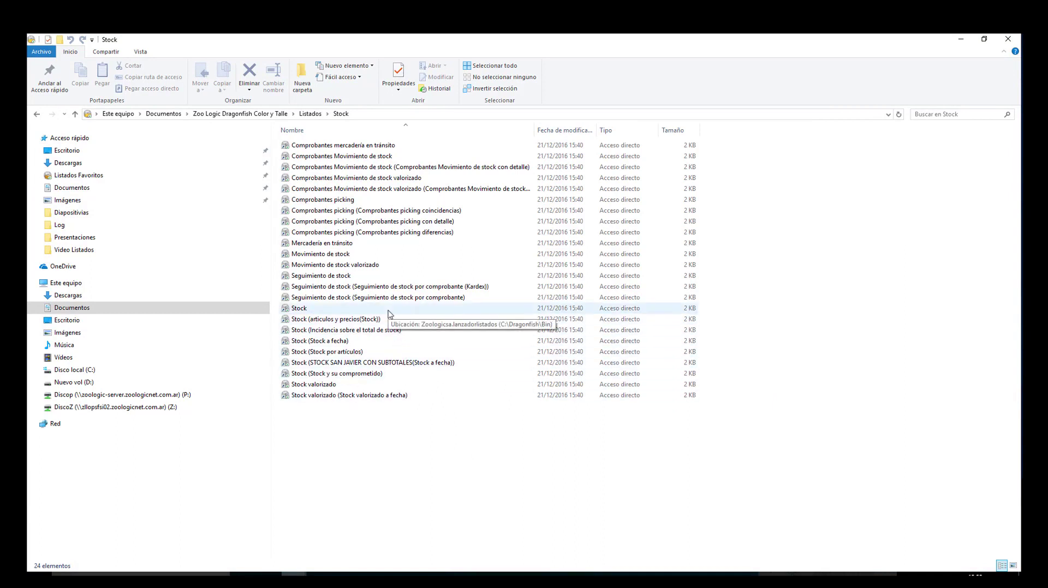
double_click(389, 315)
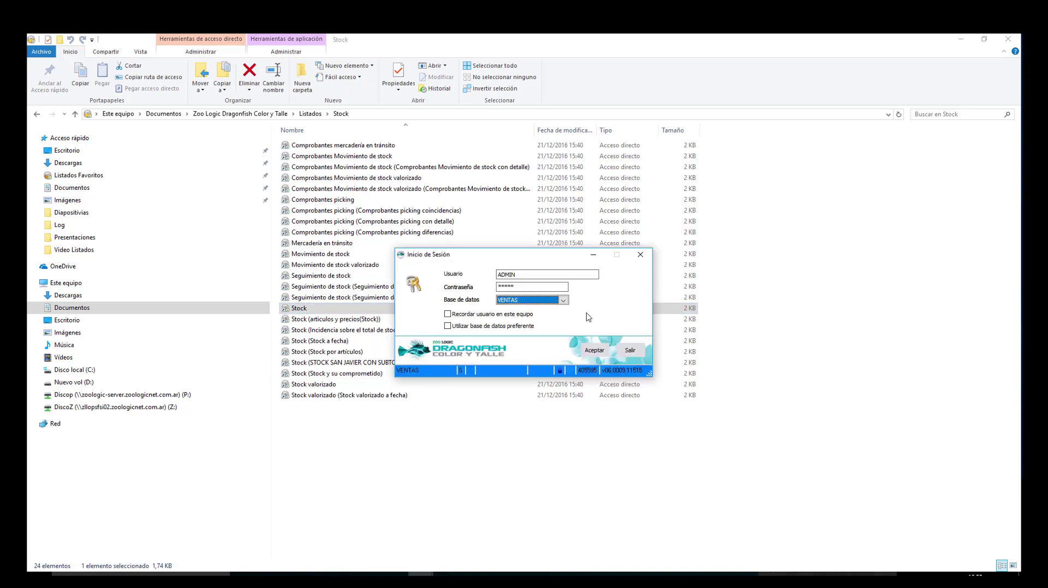
Step: Sign in to the STOCK database to open the 'Listado - Stock' report window
click(563, 300)
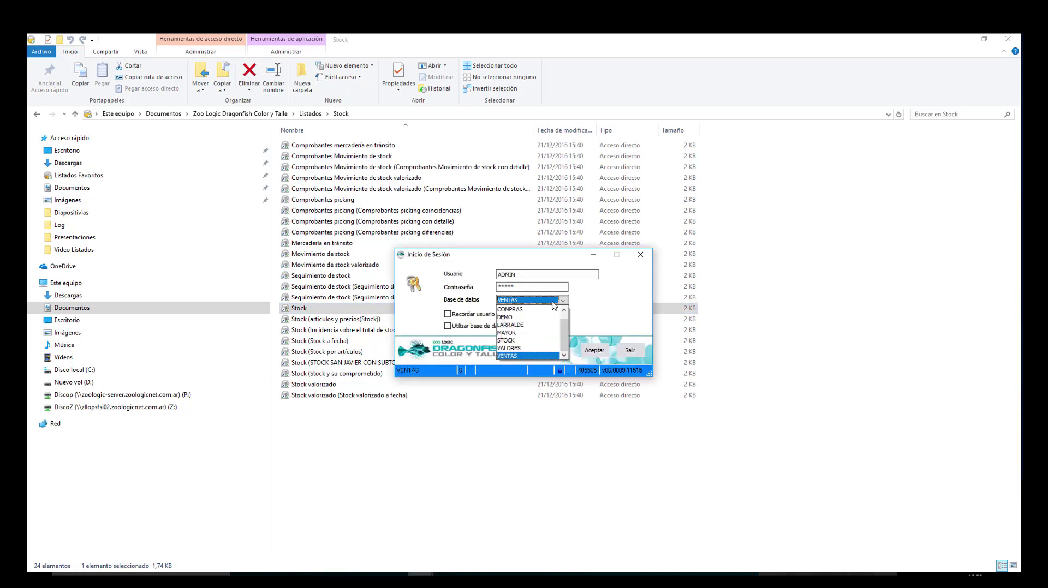
click(536, 340)
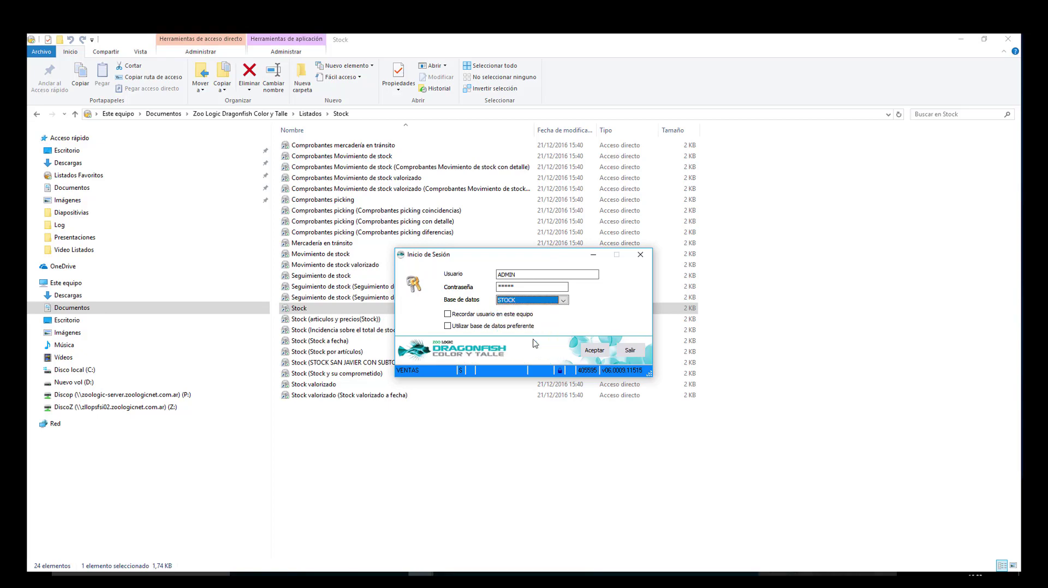
click(594, 351)
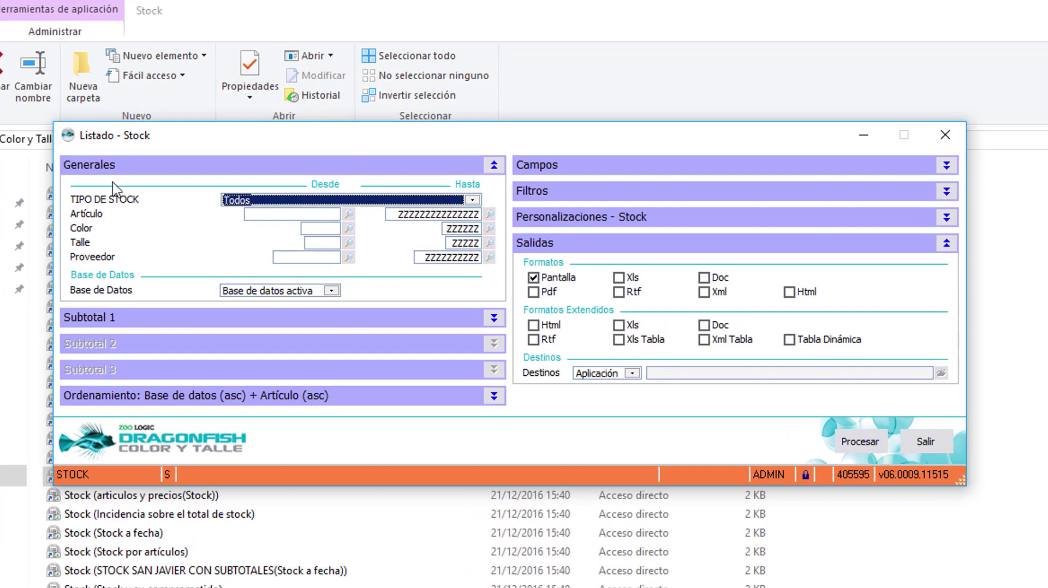
Step: Set Tipo de stock to Stock and display the report's Filtros list
click(473, 200)
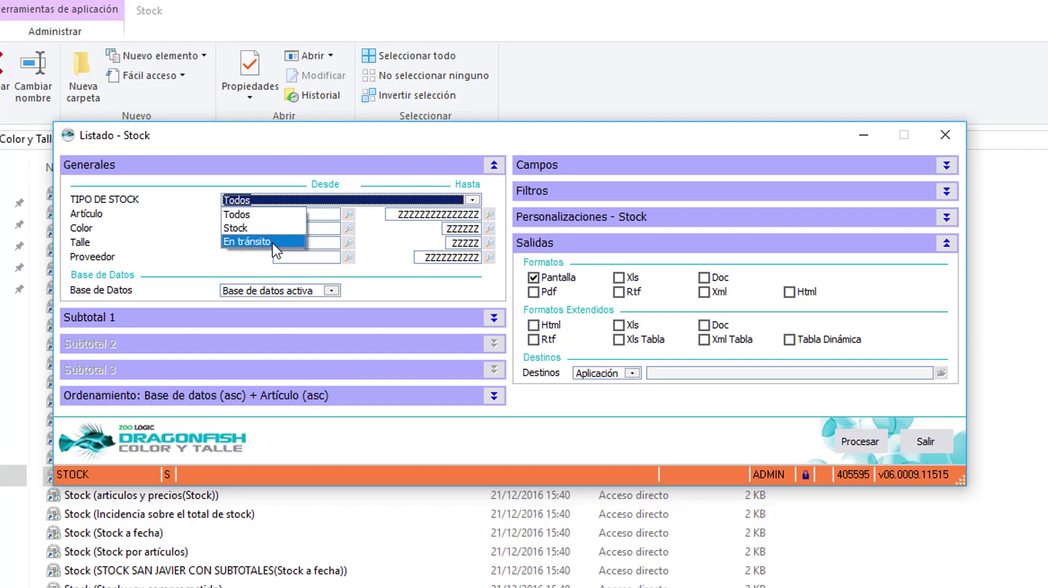
click(264, 229)
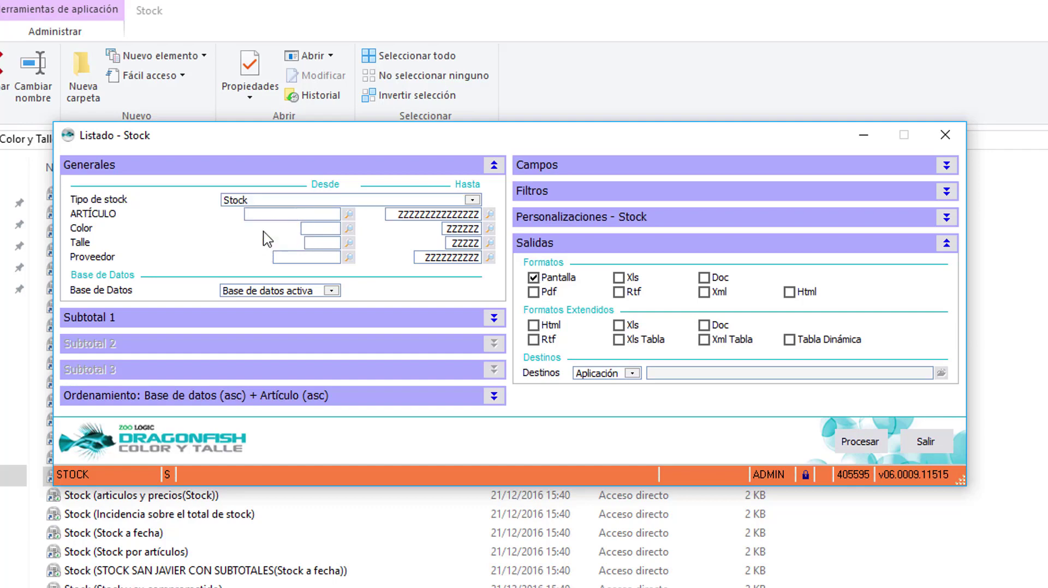
click(298, 215)
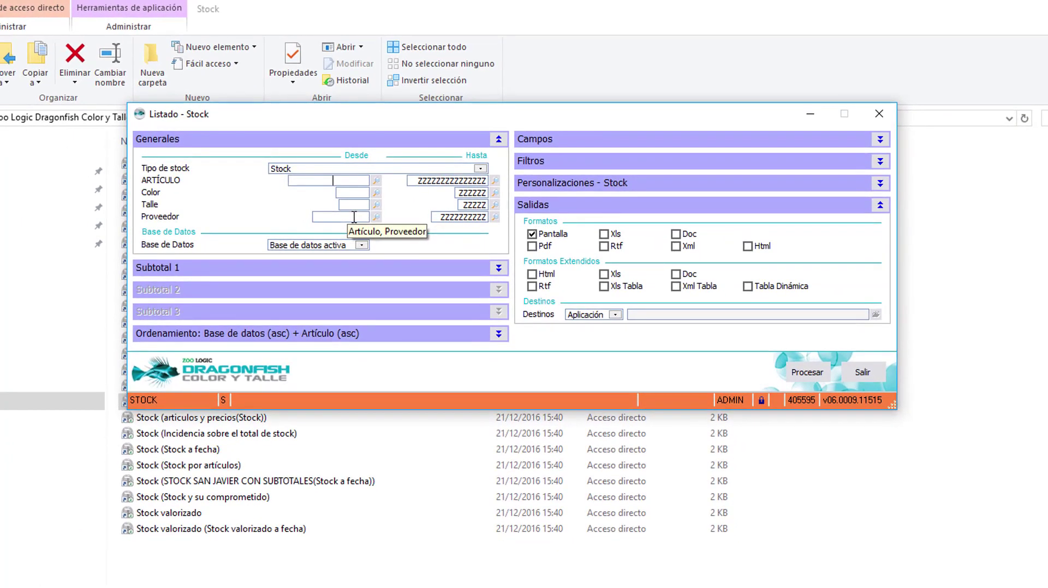
click(880, 162)
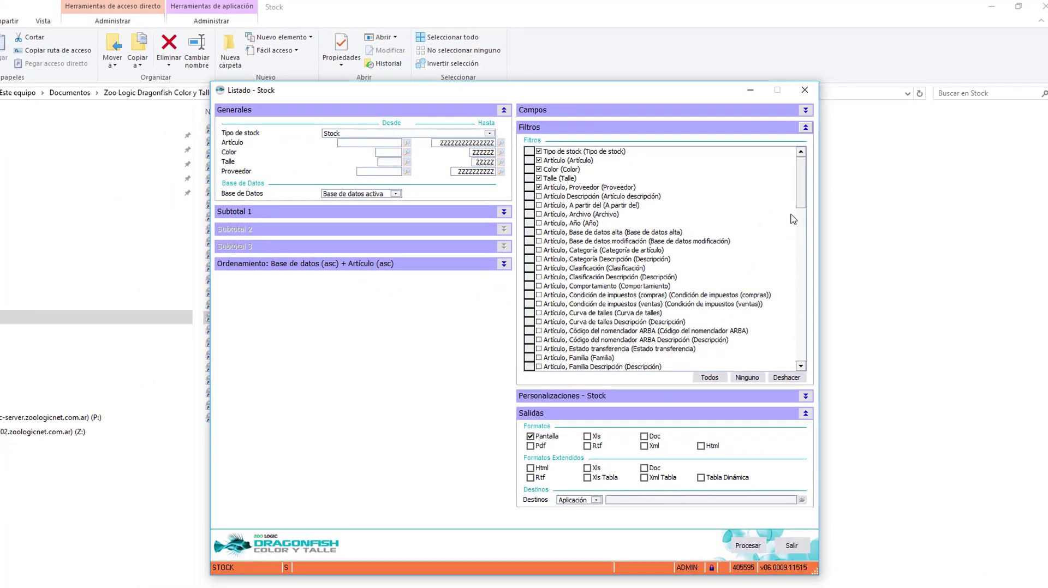
Step: Tick 'Artículo, Familia' as a report filter, leaving the active database unchanged
click(583, 359)
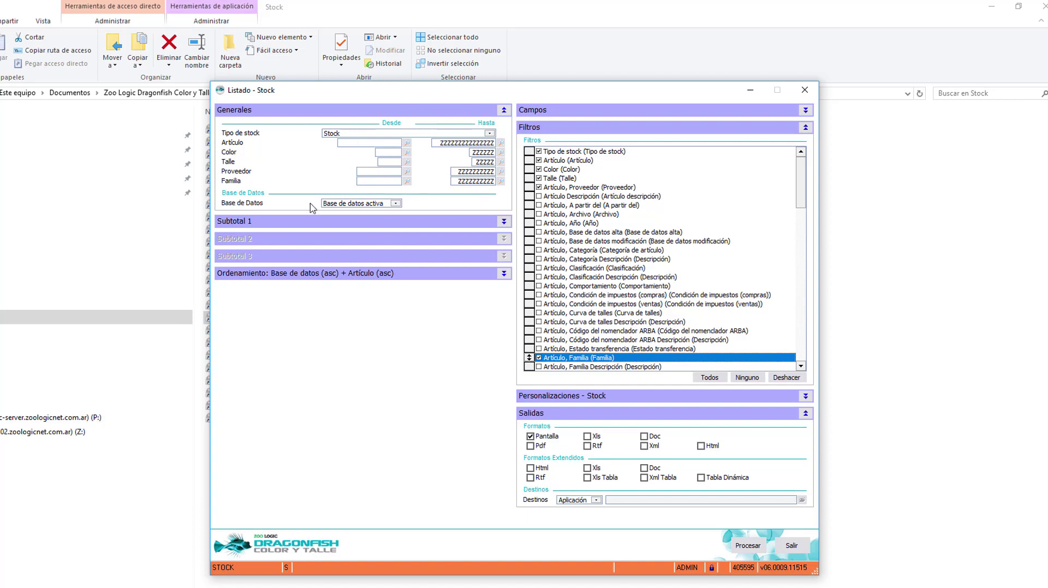
click(363, 203)
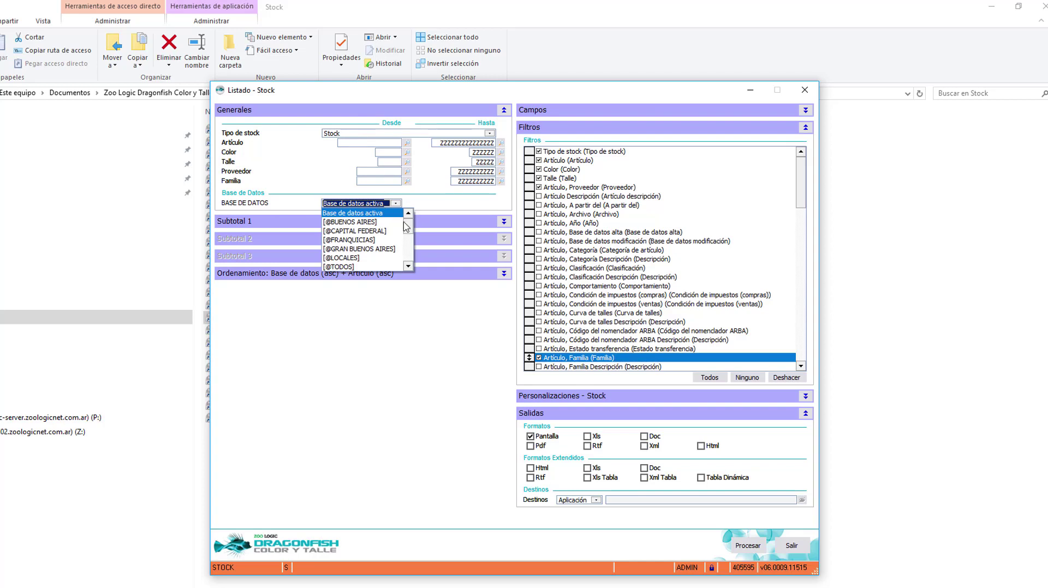
scroll(369, 217, down, 5)
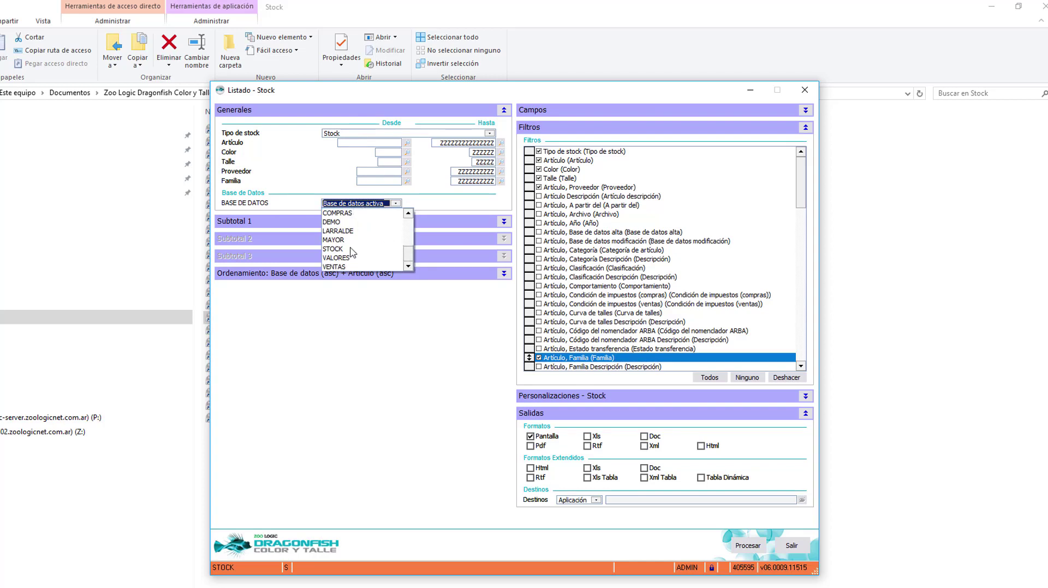
click(448, 206)
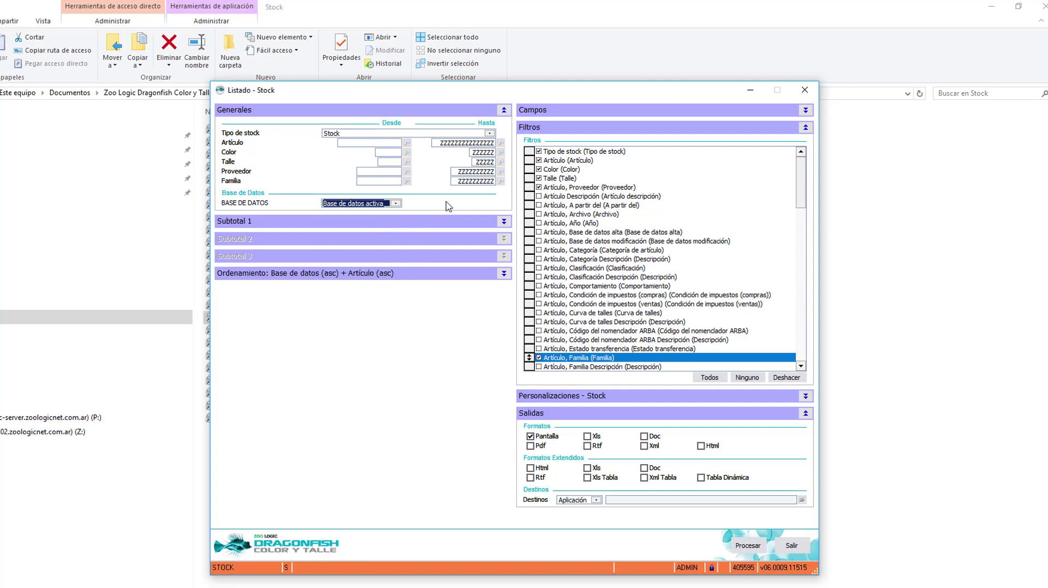
click(503, 222)
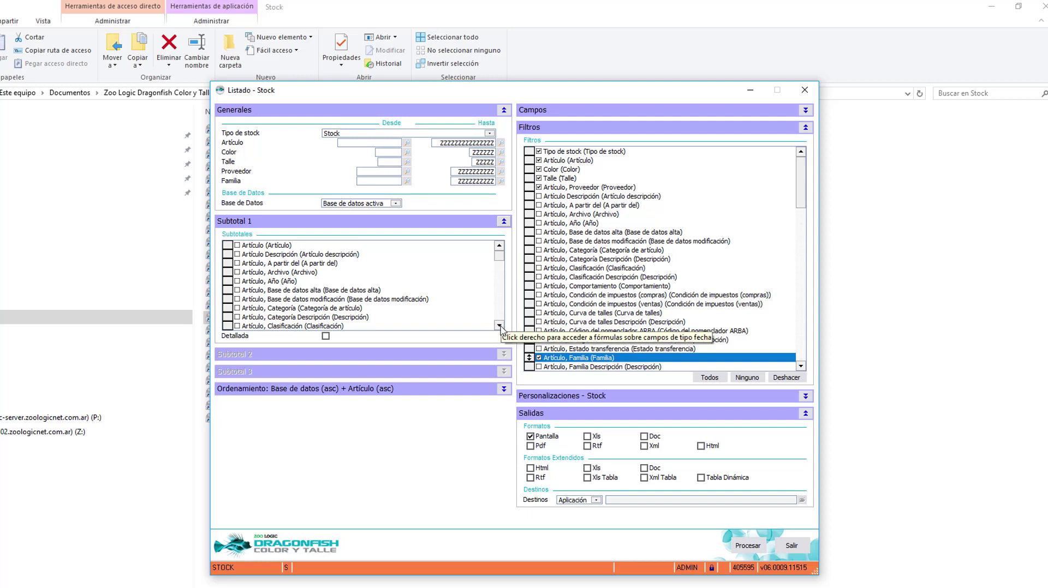
Step: Set Subtotal 1 to 'Artículo, Proveedor Nombre' with Detallada detail lines ticked
scroll(501, 322, down, 5)
scroll(501, 329, down, 4)
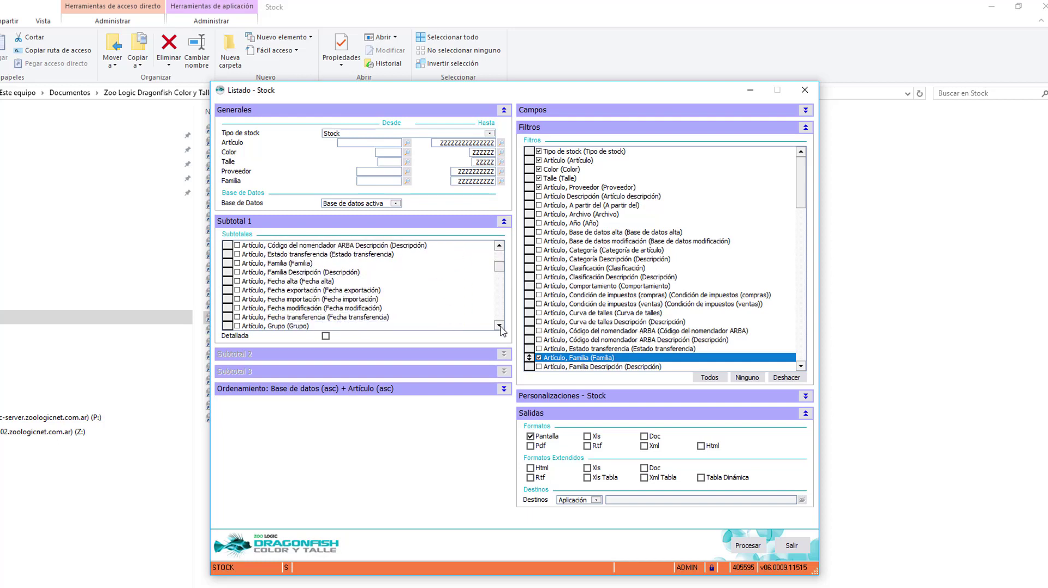
scroll(501, 329, down, 5)
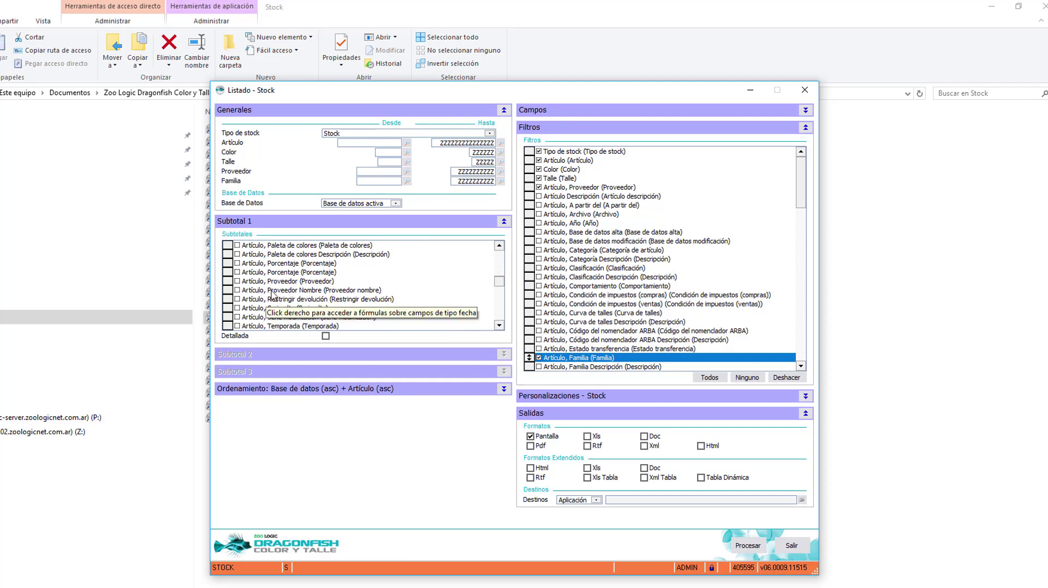
click(273, 292)
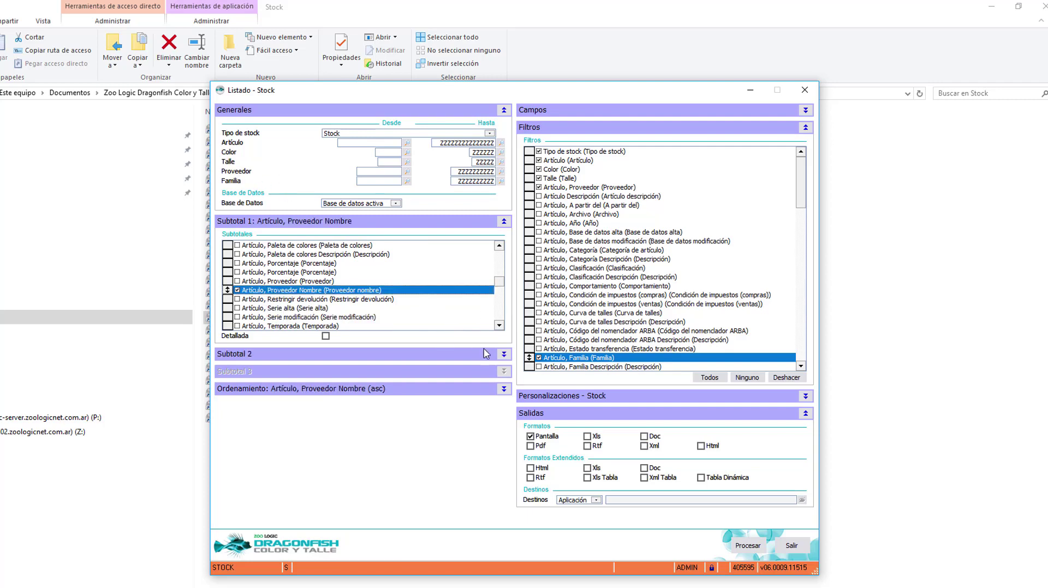
click(504, 355)
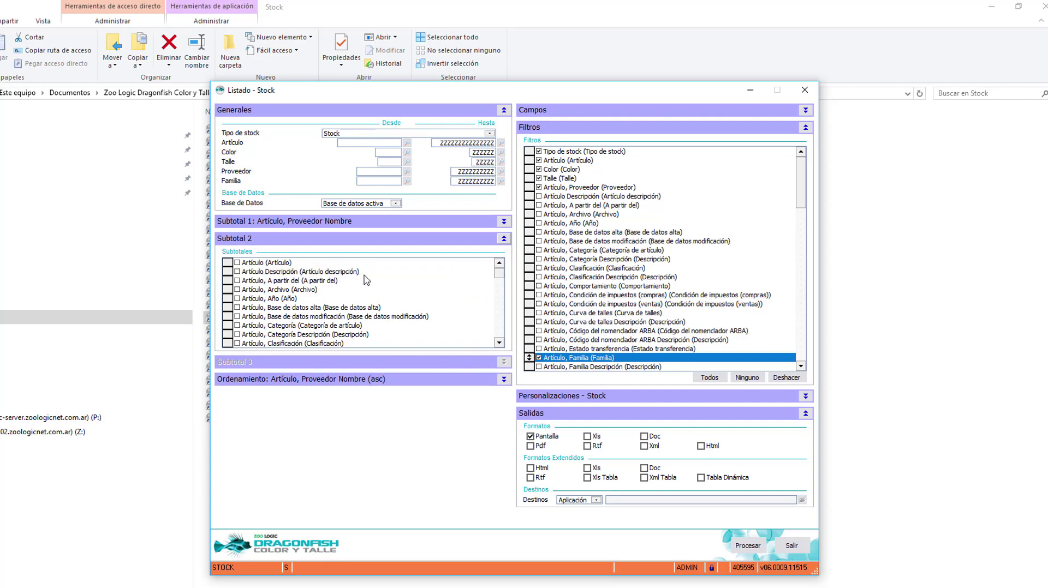
click(504, 222)
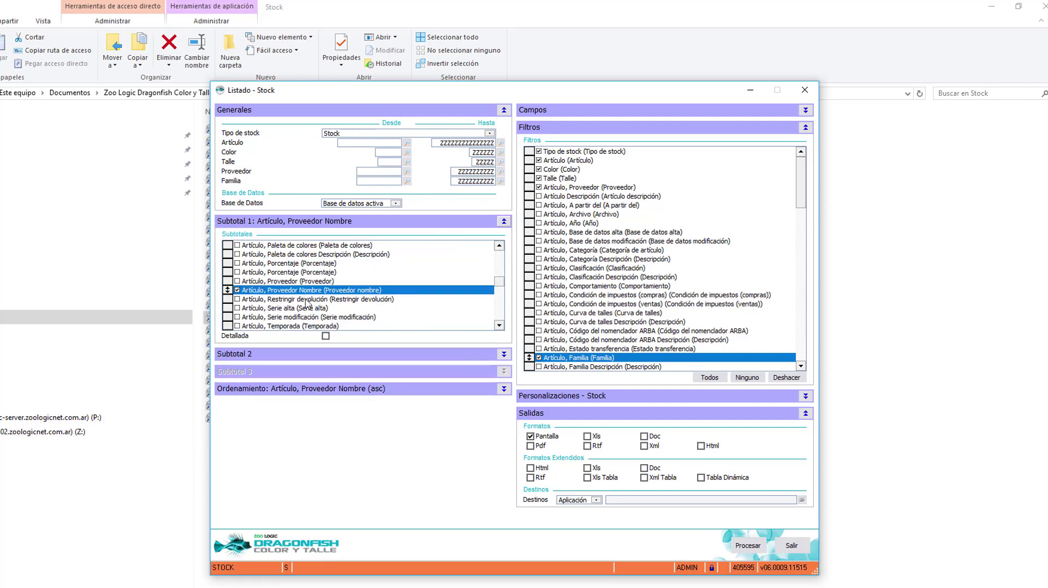
click(325, 336)
click(381, 387)
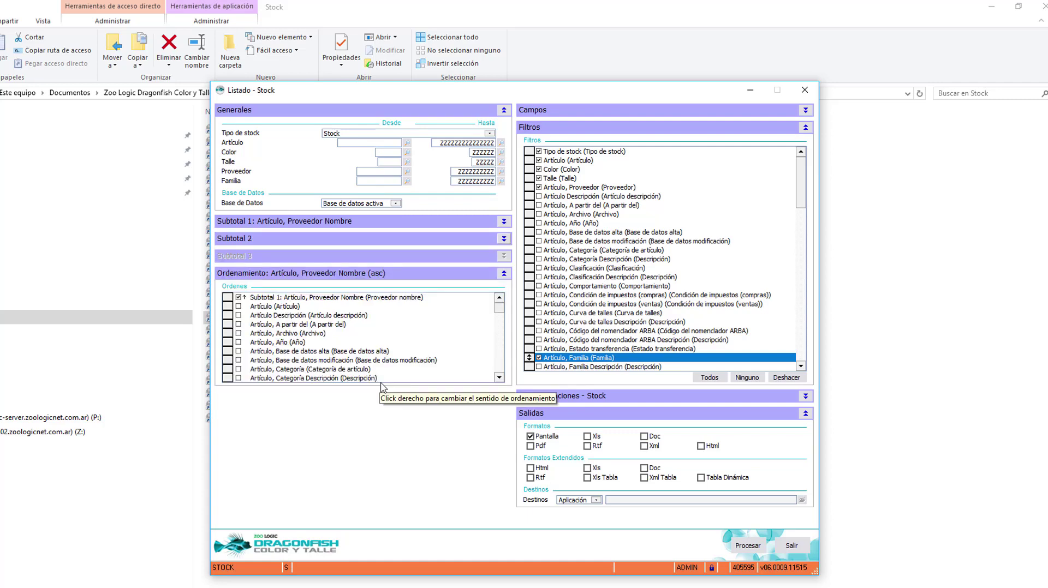
Step: Keep the Subtotal 1 sort as 'Ordenar de A a Z (asc)' and display the Campos list
right_click(313, 298)
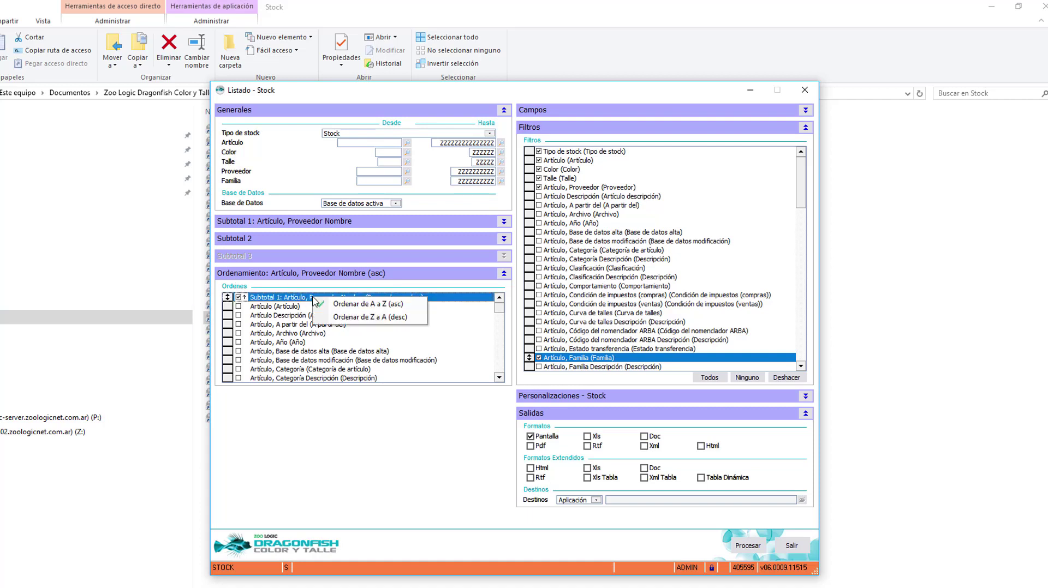
key(Escape)
right_click(286, 301)
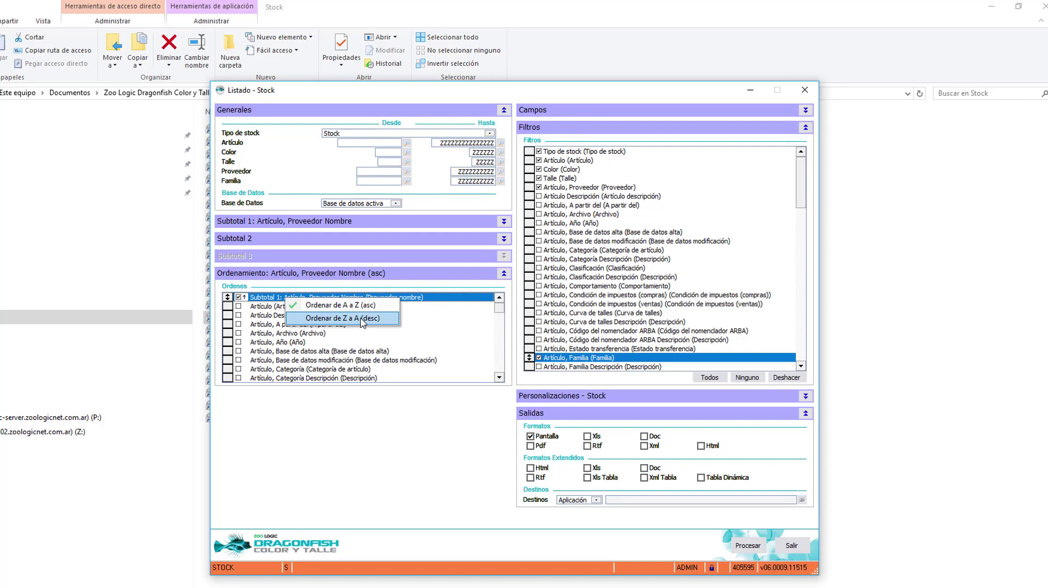
click(598, 97)
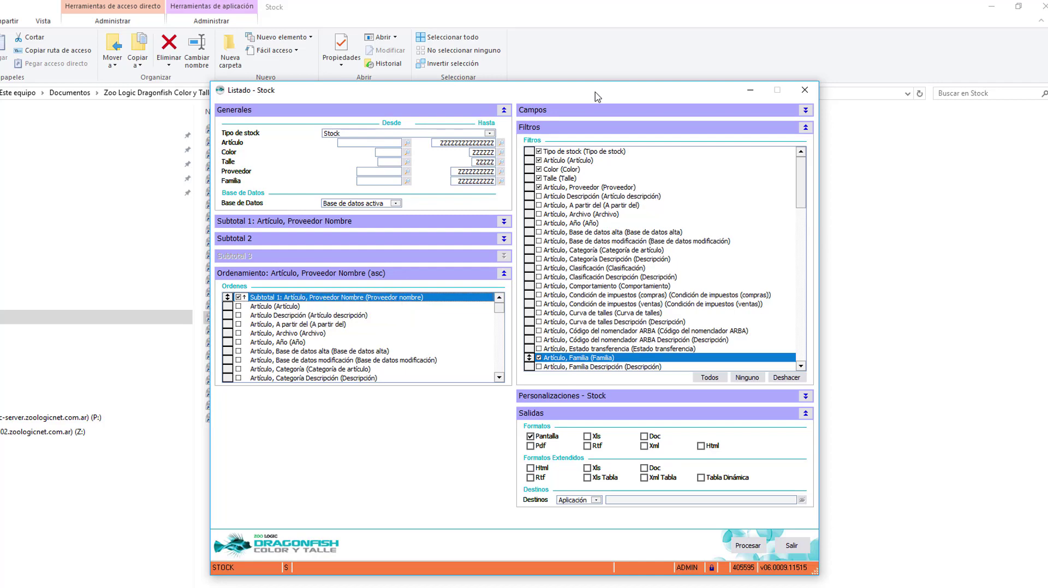
click(805, 111)
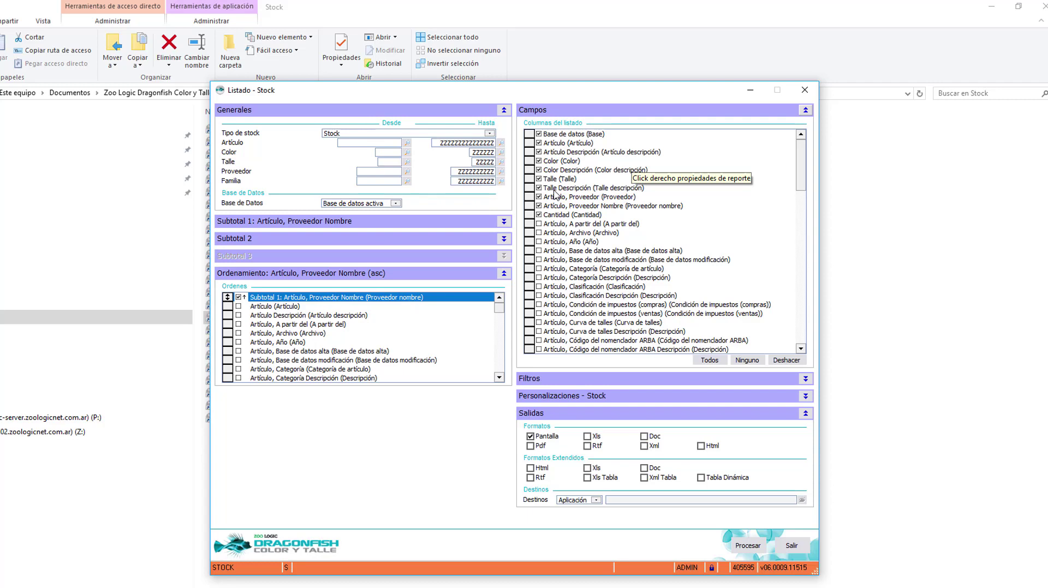
Step: Untick the Talle Descripción and Color Descripción columns and expand Personalizaciones - Stock
click(554, 188)
click(570, 170)
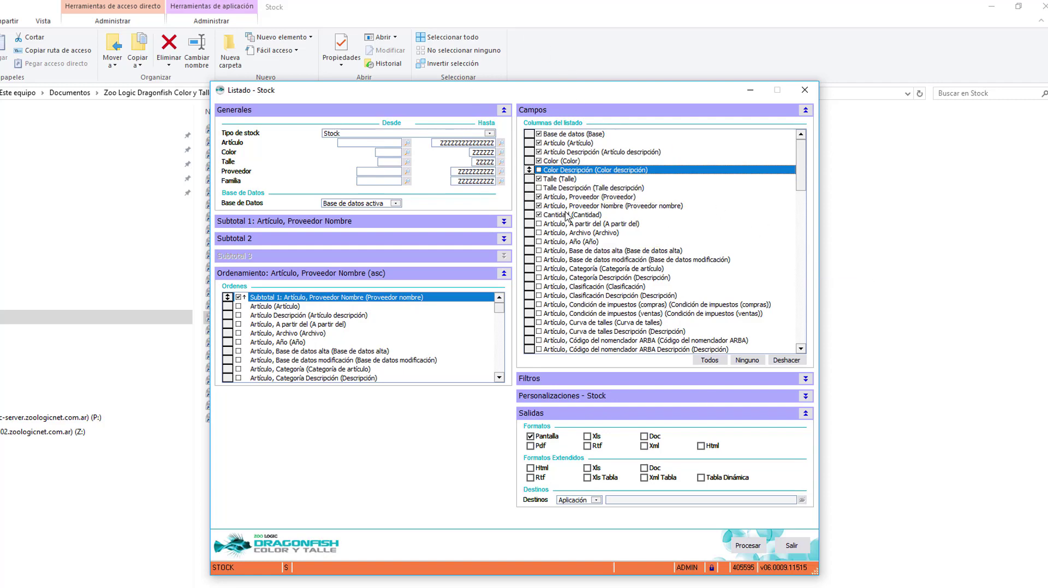
click(805, 396)
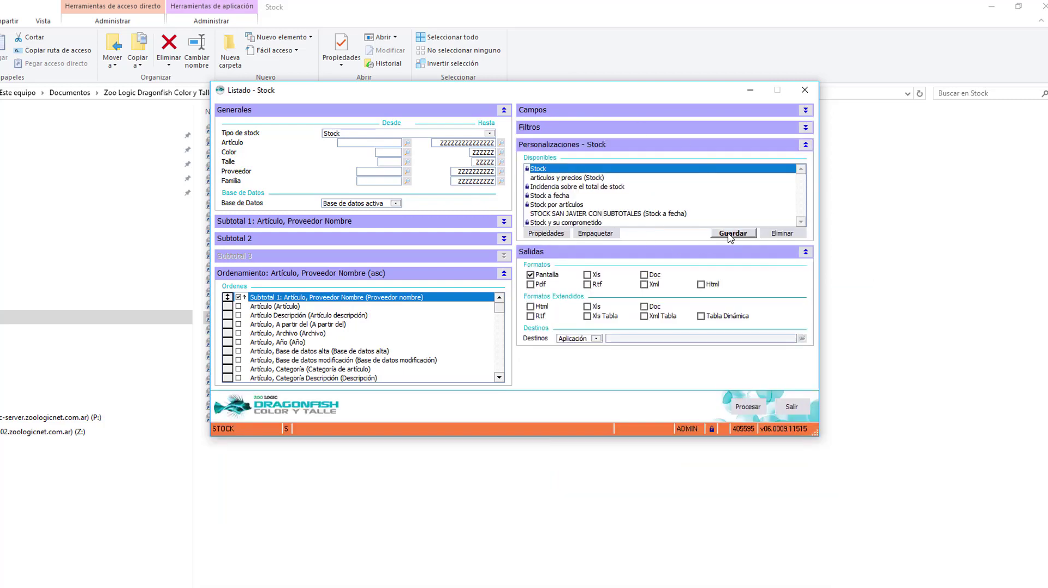
Step: Save the current Stock report setup under the name 'Listado Stock'
click(731, 234)
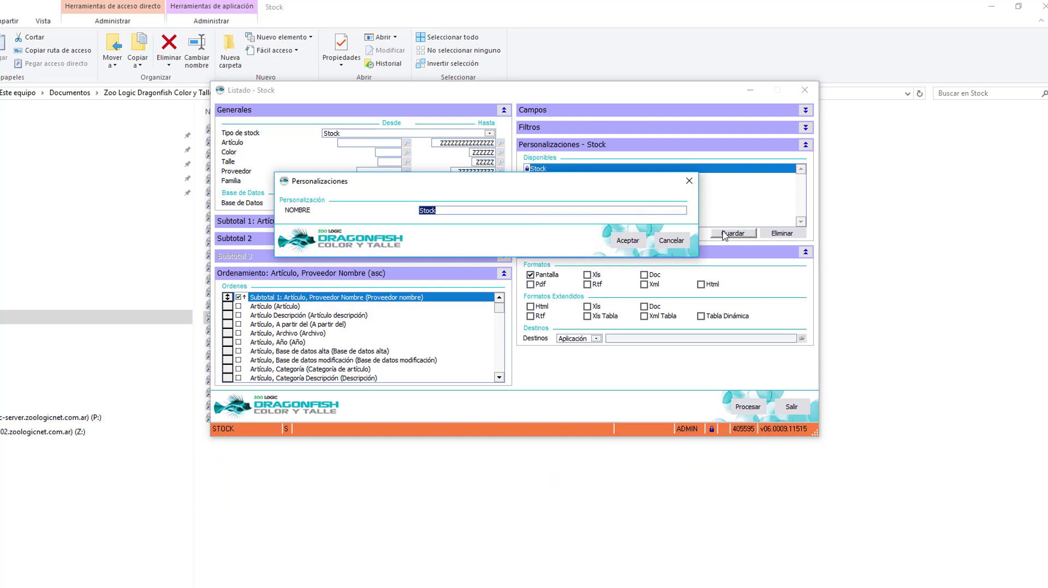
text(Listado Stoc)
click(616, 244)
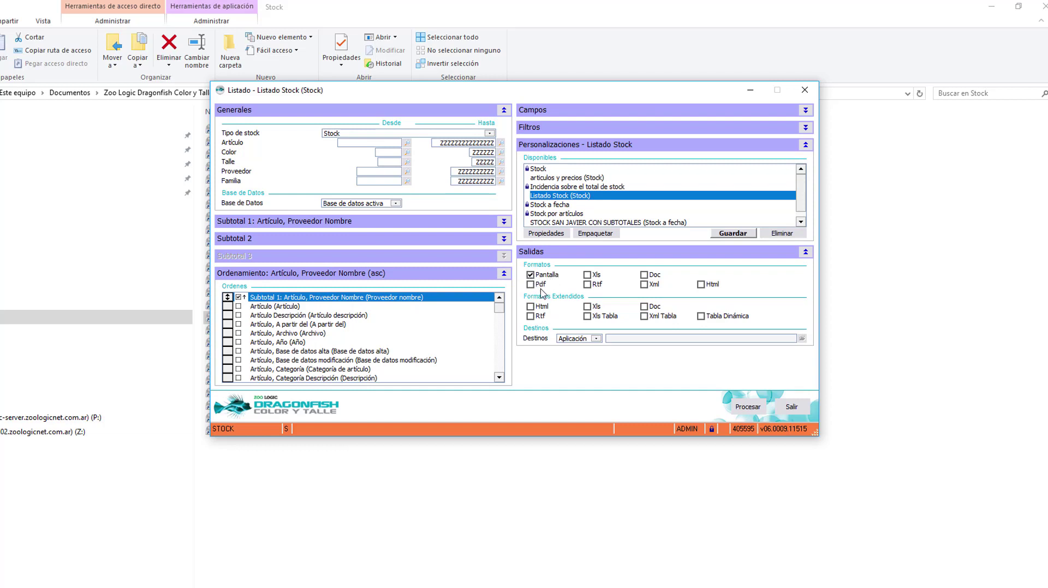
Step: Try the Doc and Tabla Dinámica output formats, leaving the destination on Aplicación
click(648, 276)
click(644, 275)
click(701, 316)
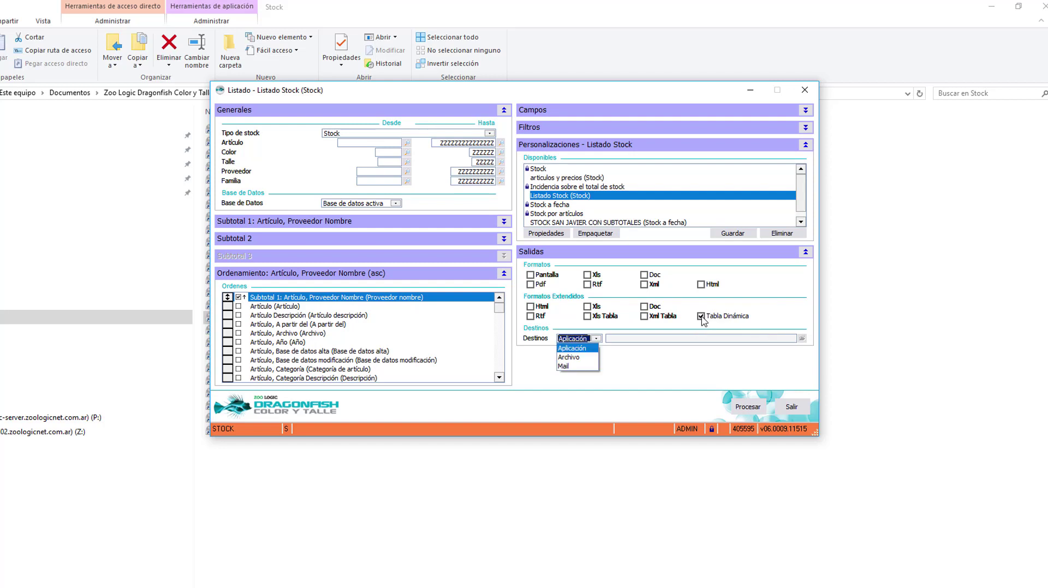
click(777, 308)
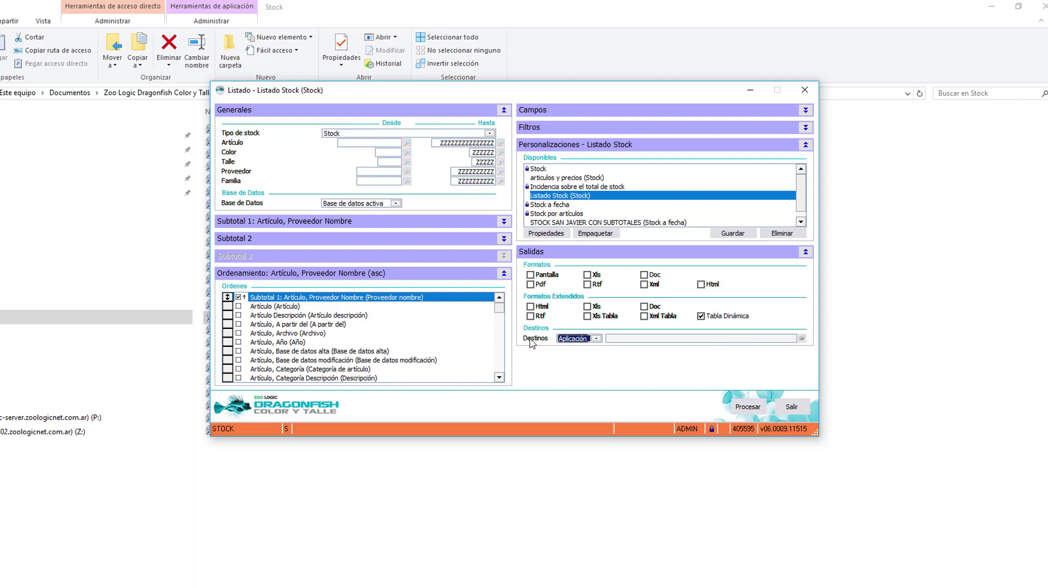
Step: Try the Archivo (Desktop) and Mail destinations, checking the mail recipient and CC fields
click(597, 338)
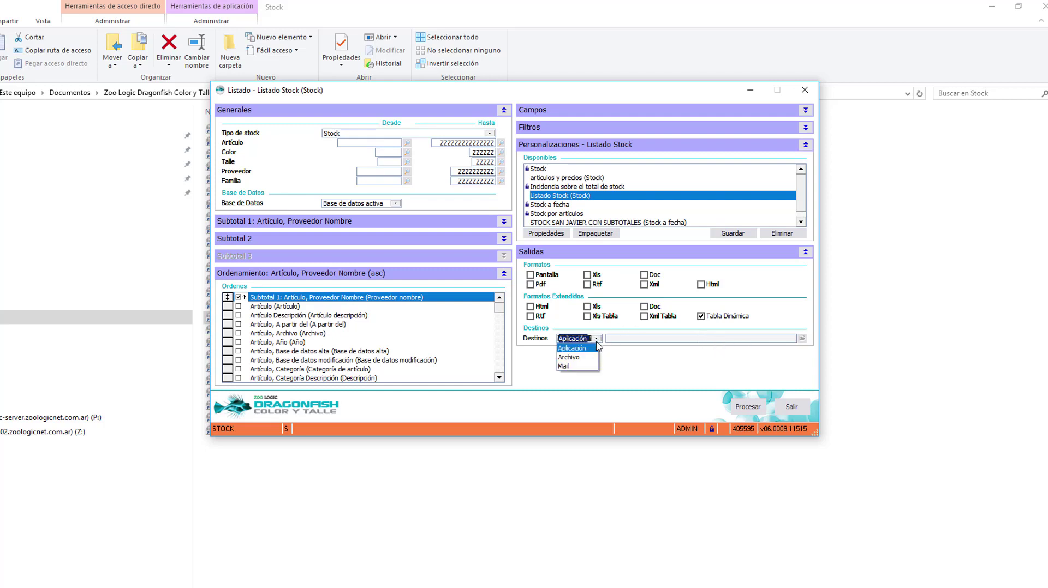
click(570, 357)
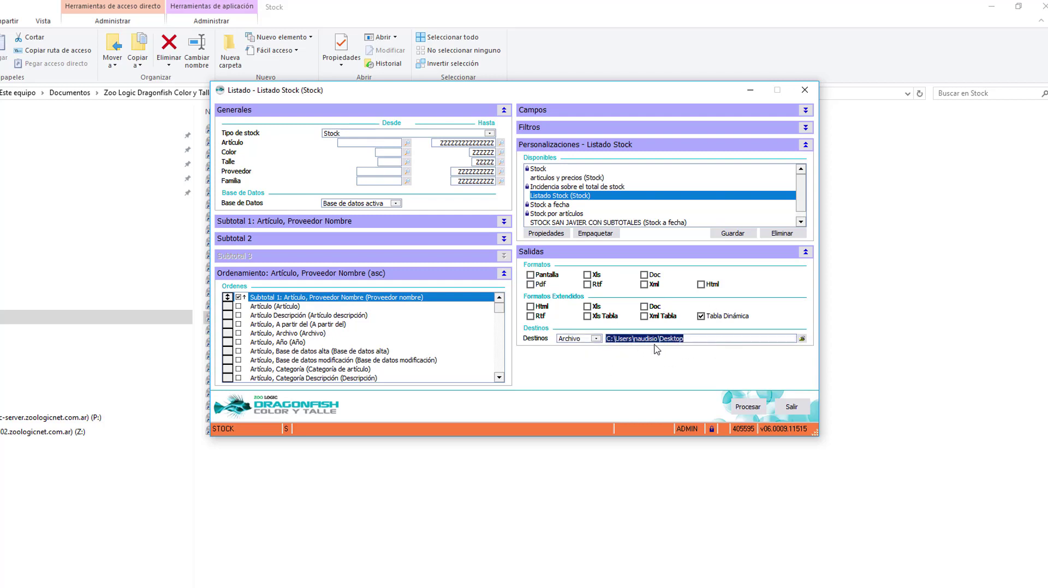
click(596, 339)
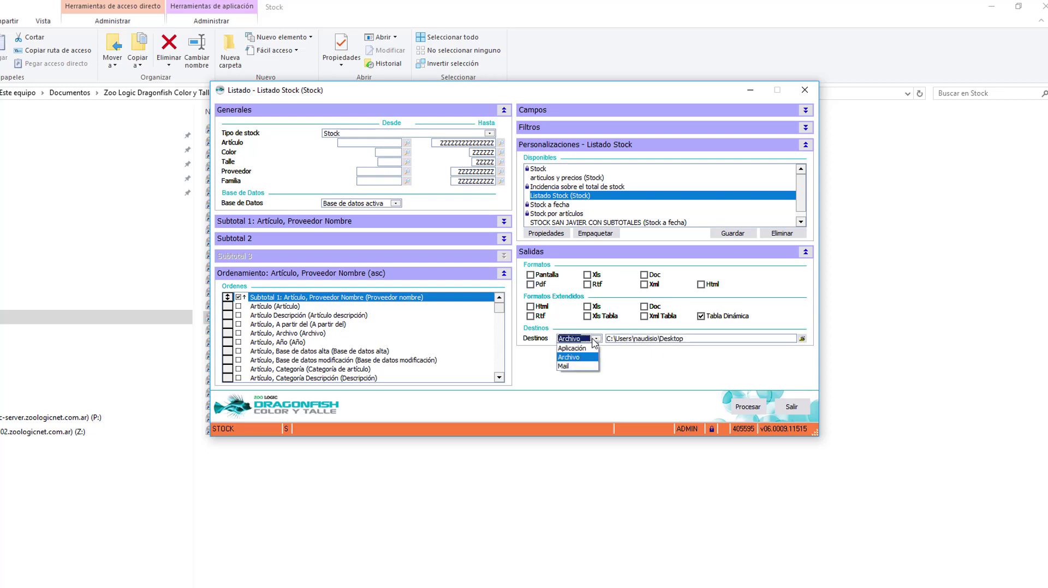
click(582, 366)
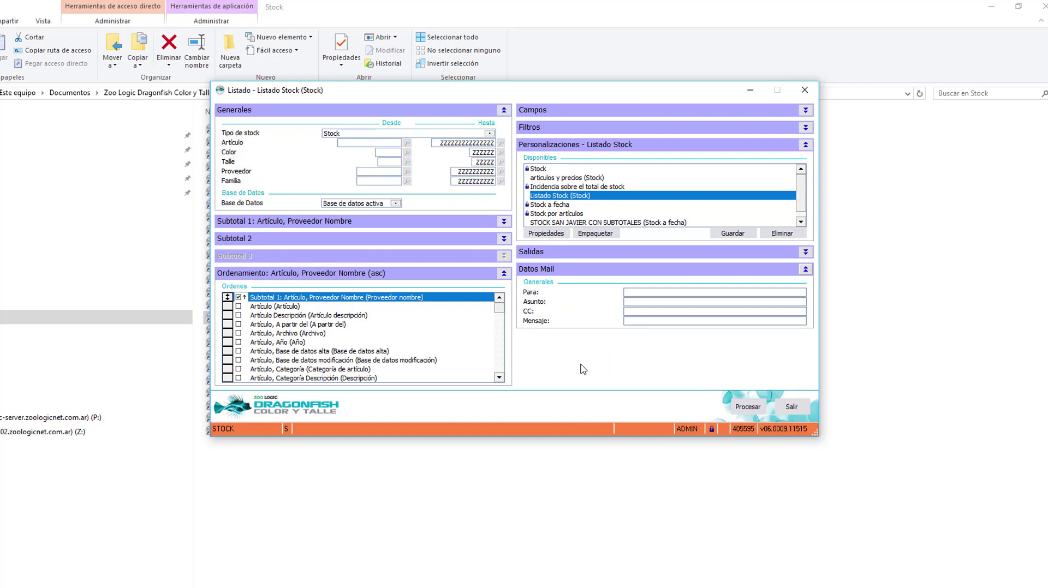
click(662, 292)
click(670, 311)
click(804, 269)
Step: Set the destination back to Aplicación and process the Listado Stock report
click(805, 251)
click(597, 338)
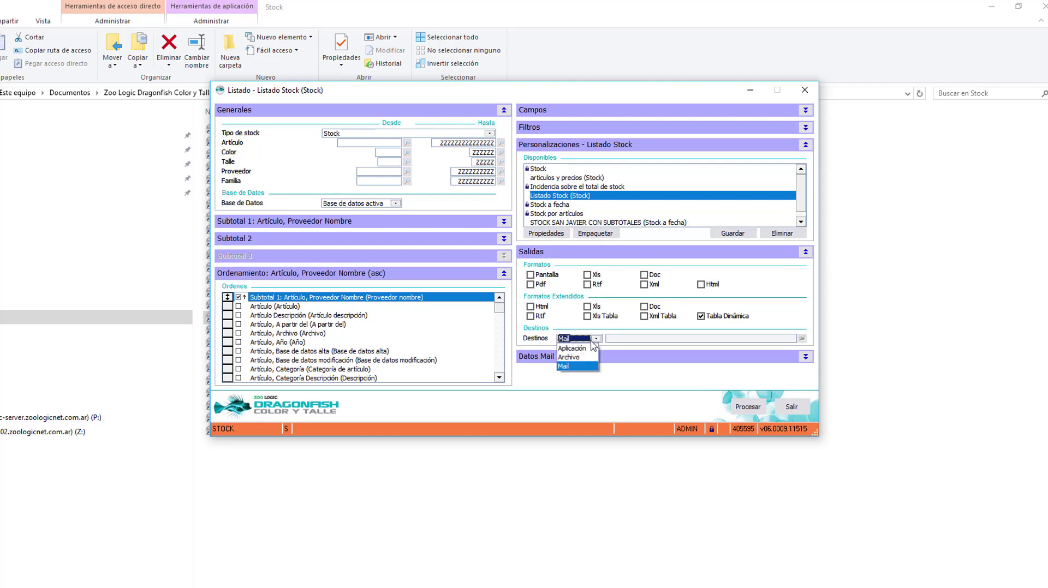
click(591, 348)
click(742, 405)
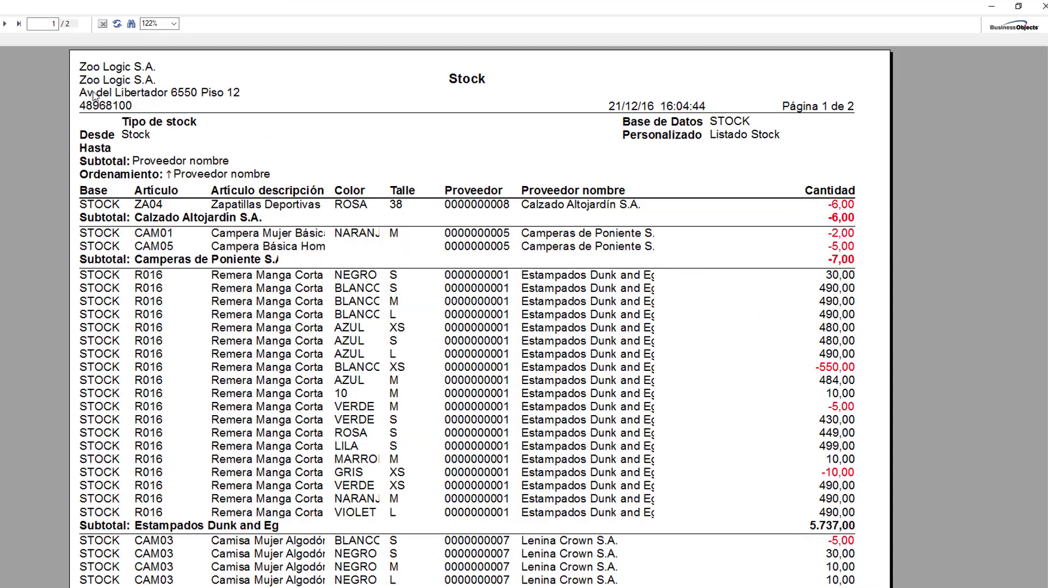
Step: Scroll through page 1 of the Listado Stock report to check the per-supplier subtotals
scroll(672, 389, down, 1)
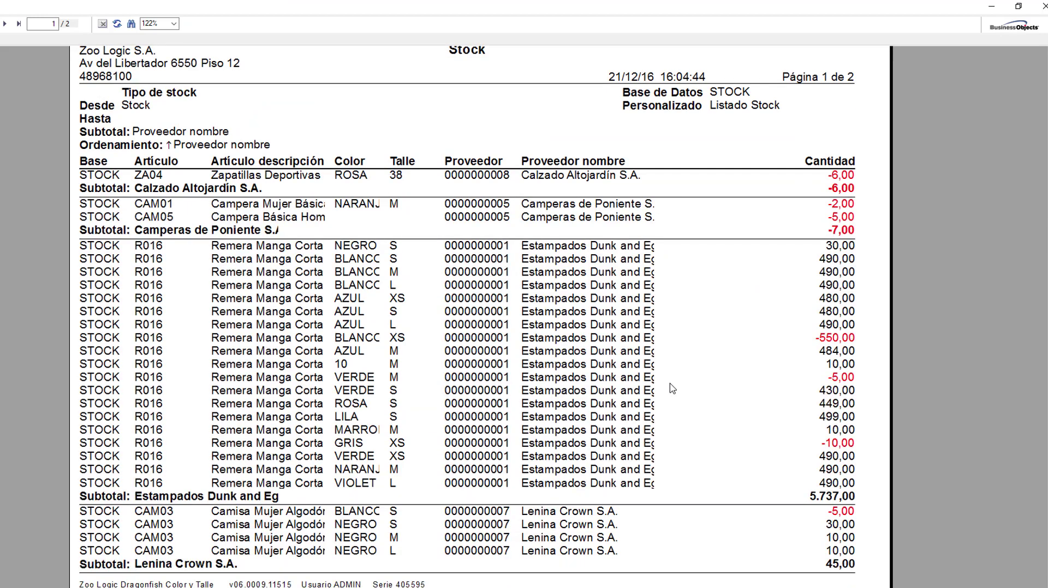
scroll(673, 389, up, 1)
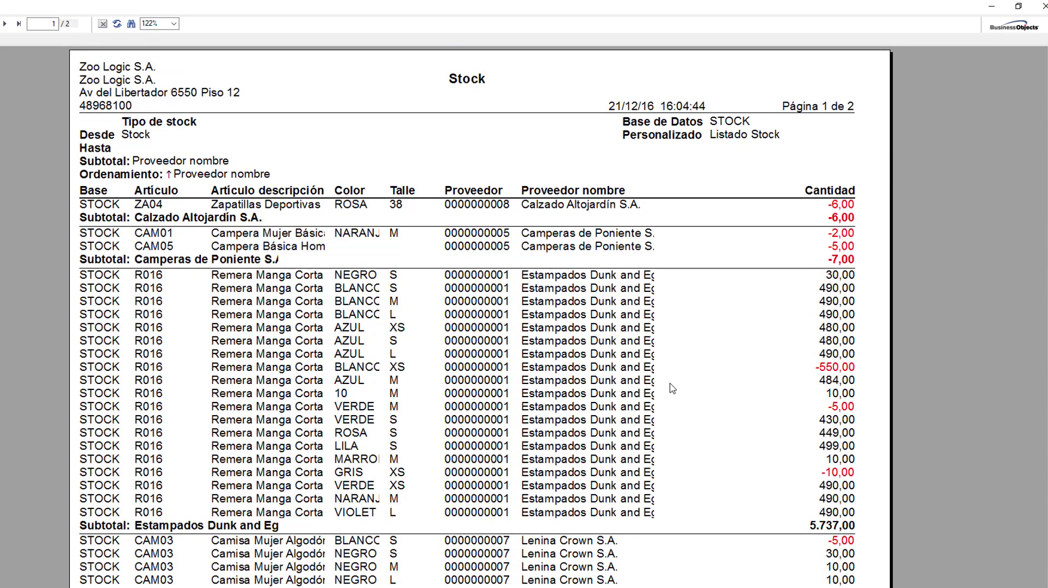